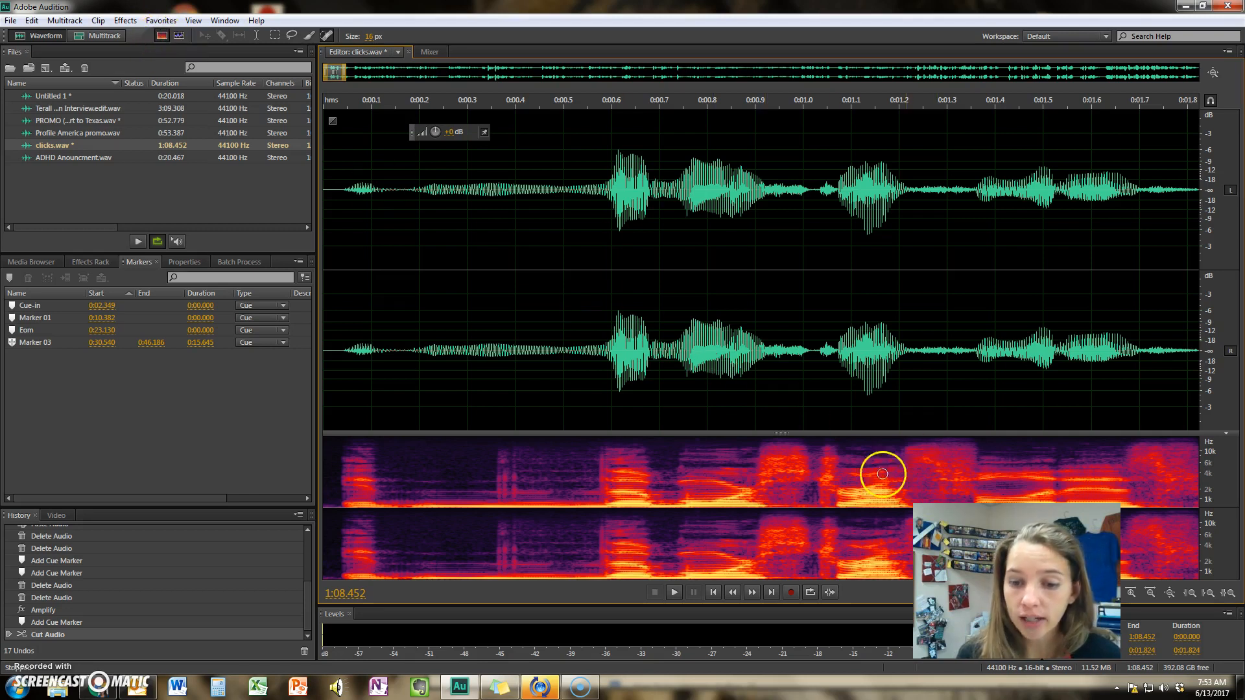
# Step: Enlarge the spectral display below the waveform and play clicks.wav from the start to listen for clicks
pyautogui.moveTo(781, 435); pyautogui.dragTo(739, 392)
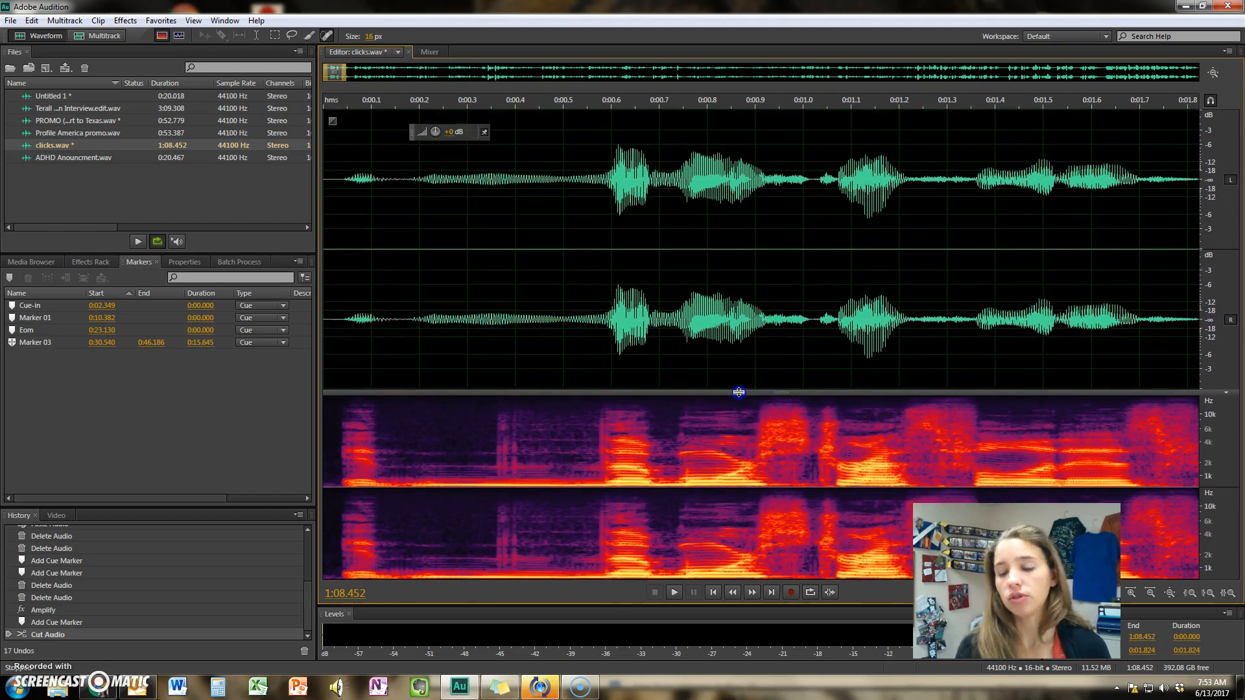
pyautogui.click(329, 320)
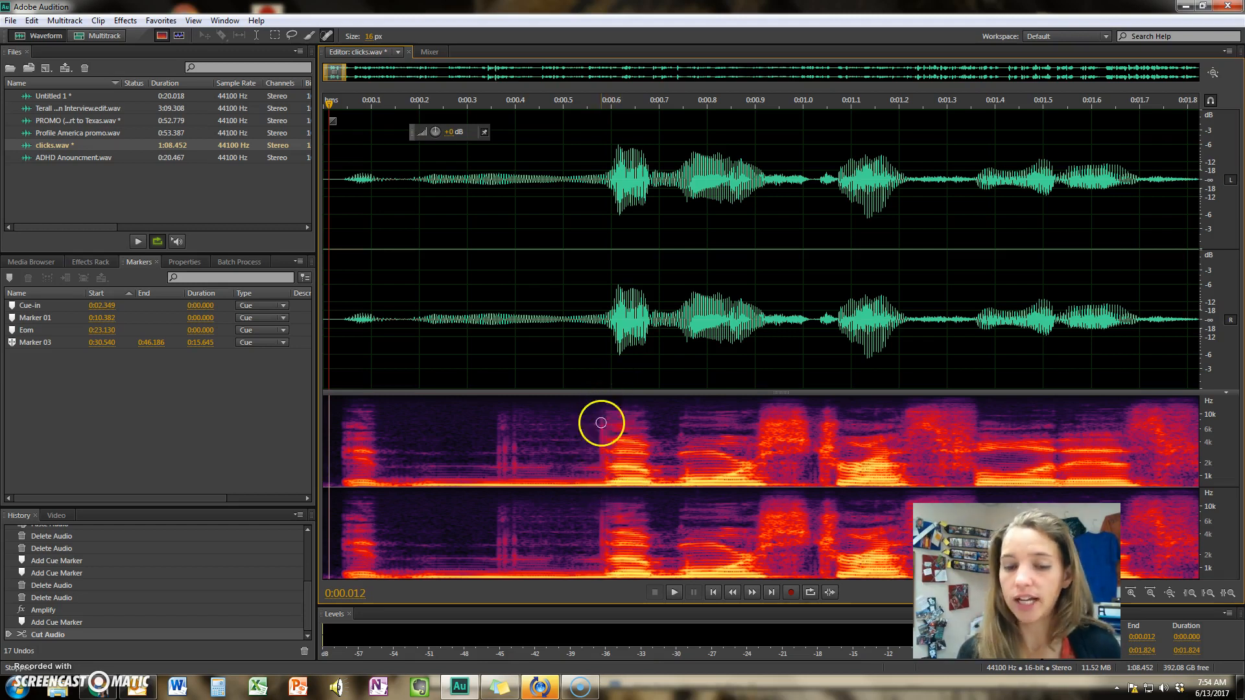
pyautogui.press('space')
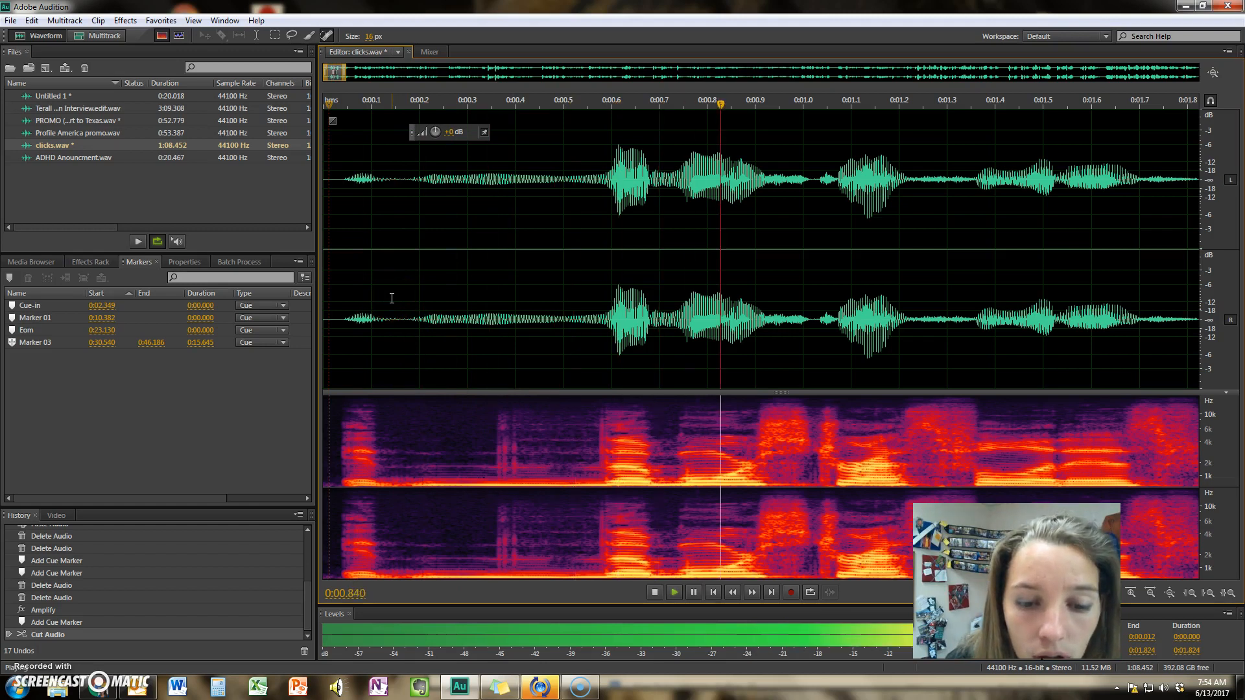
pyautogui.scroll(-2, 421, 314)
pyautogui.scroll(-1, 425, 314)
pyautogui.press('space')
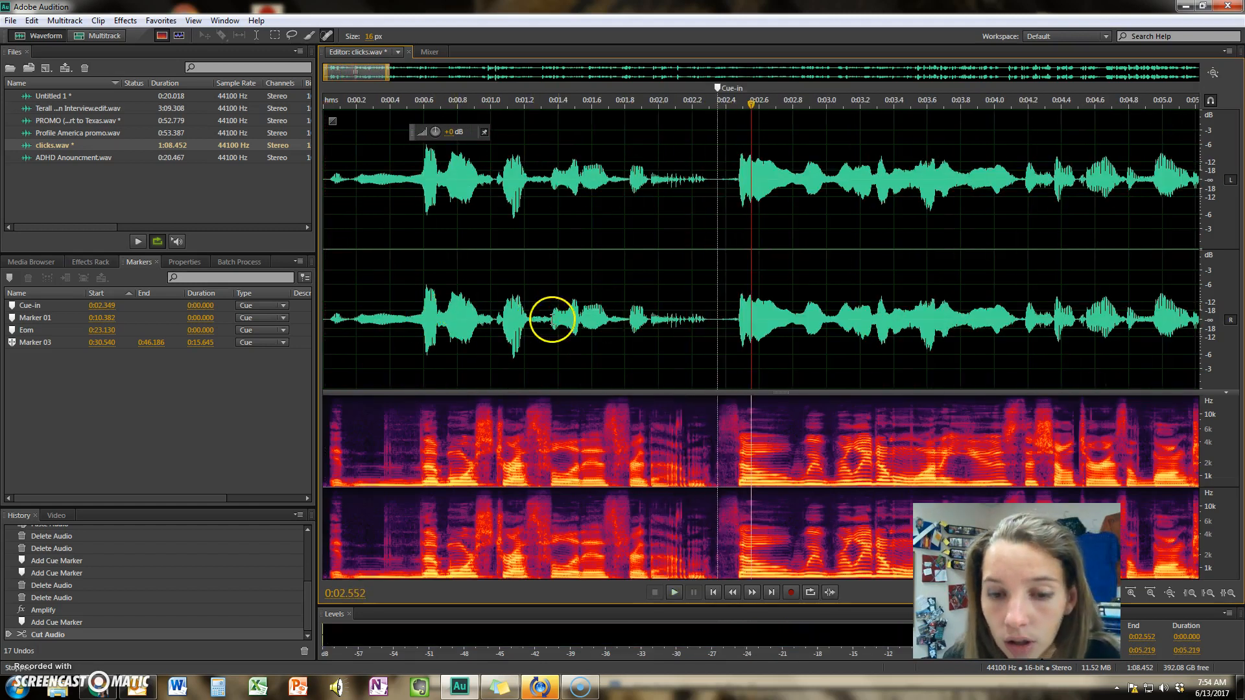
# Step: Play the passage from about 1.5 s past the Cue-in marker to listen for mouth clicks
pyautogui.scroll(2, 563, 321)
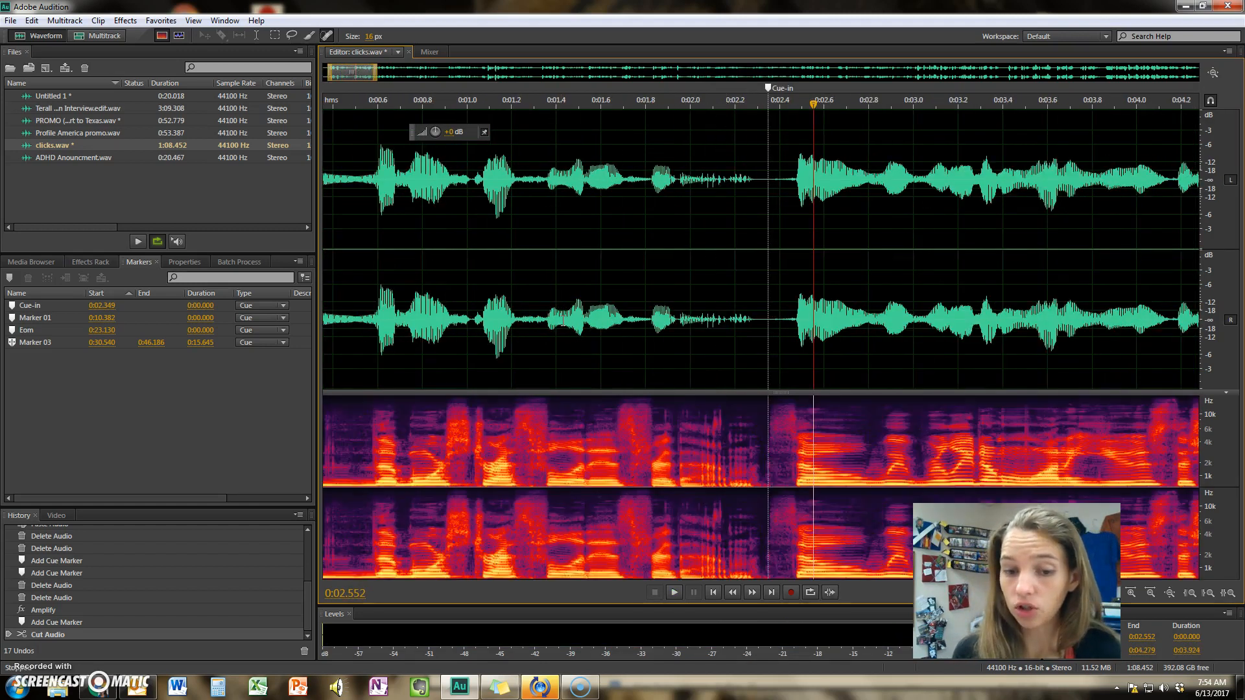
pyautogui.scroll(3, 612, 315)
pyautogui.click(636, 285)
pyautogui.press('space')
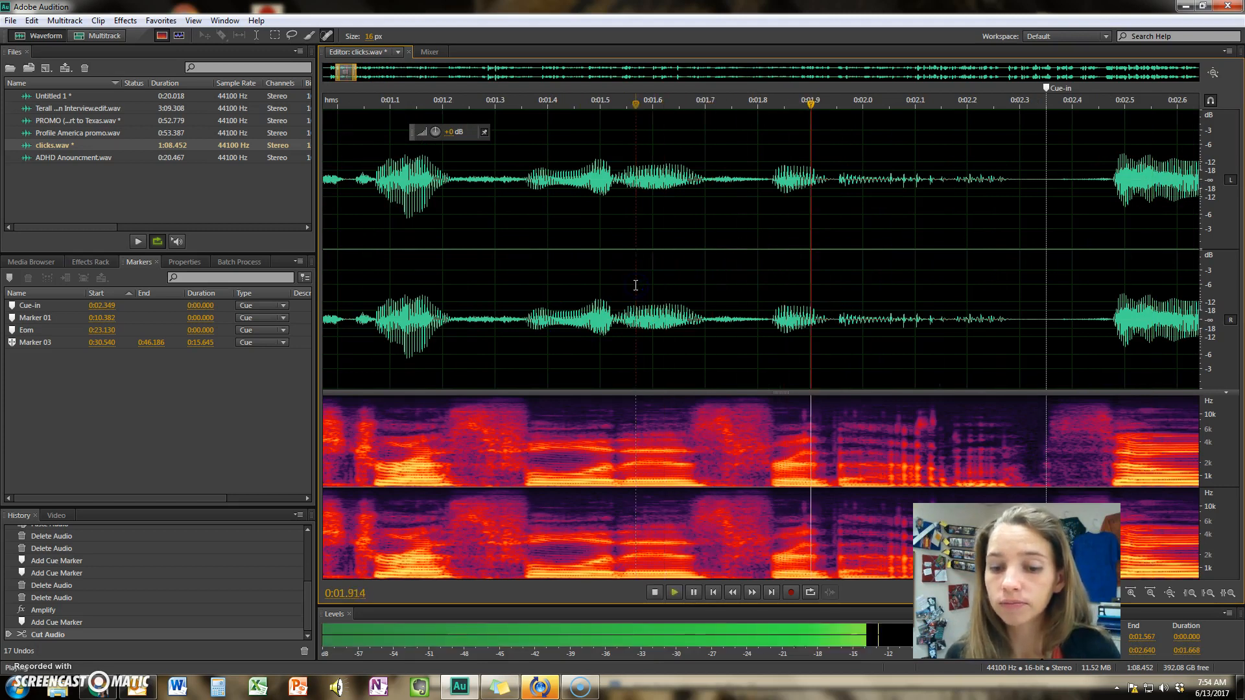
pyautogui.press('space')
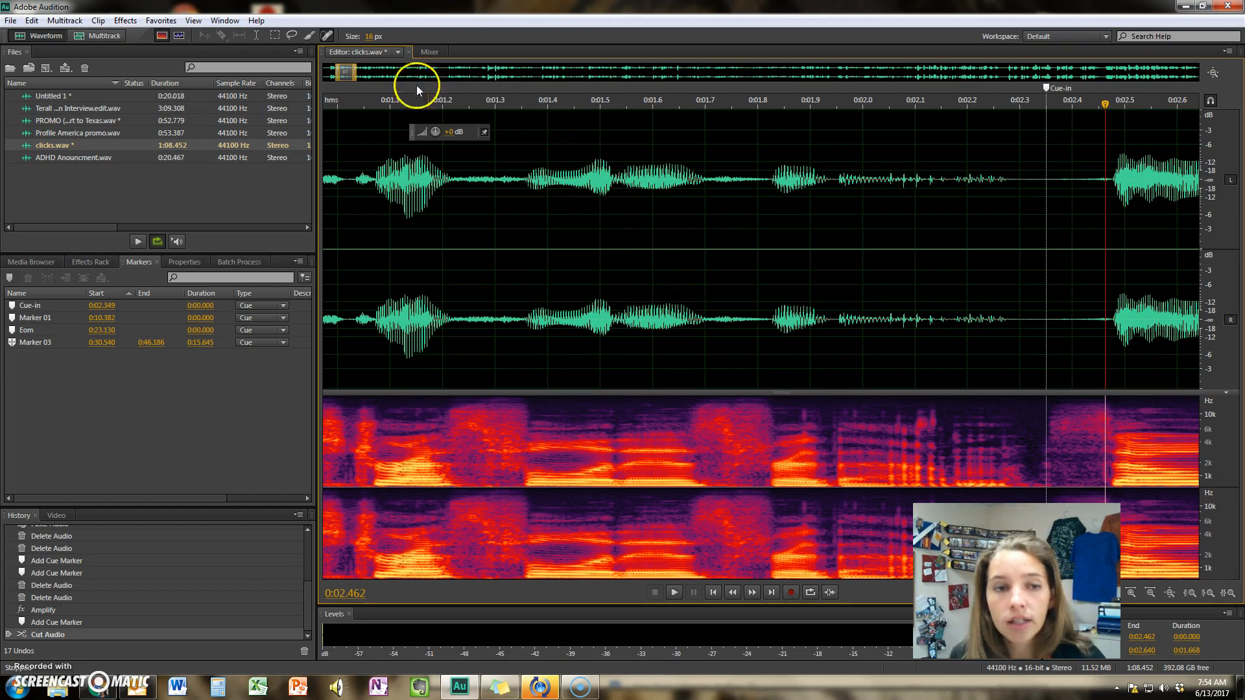
pyautogui.moveTo(344, 71); pyautogui.dragTo(350, 74)
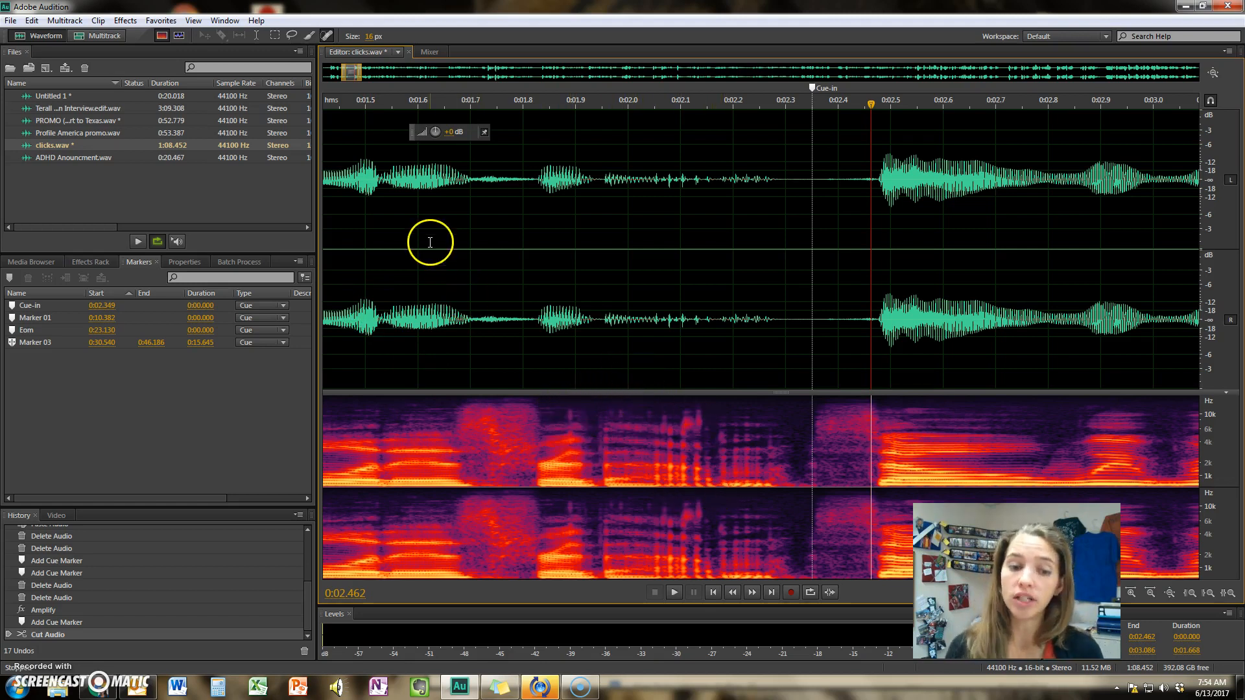
pyautogui.click(379, 283)
pyautogui.press('space')
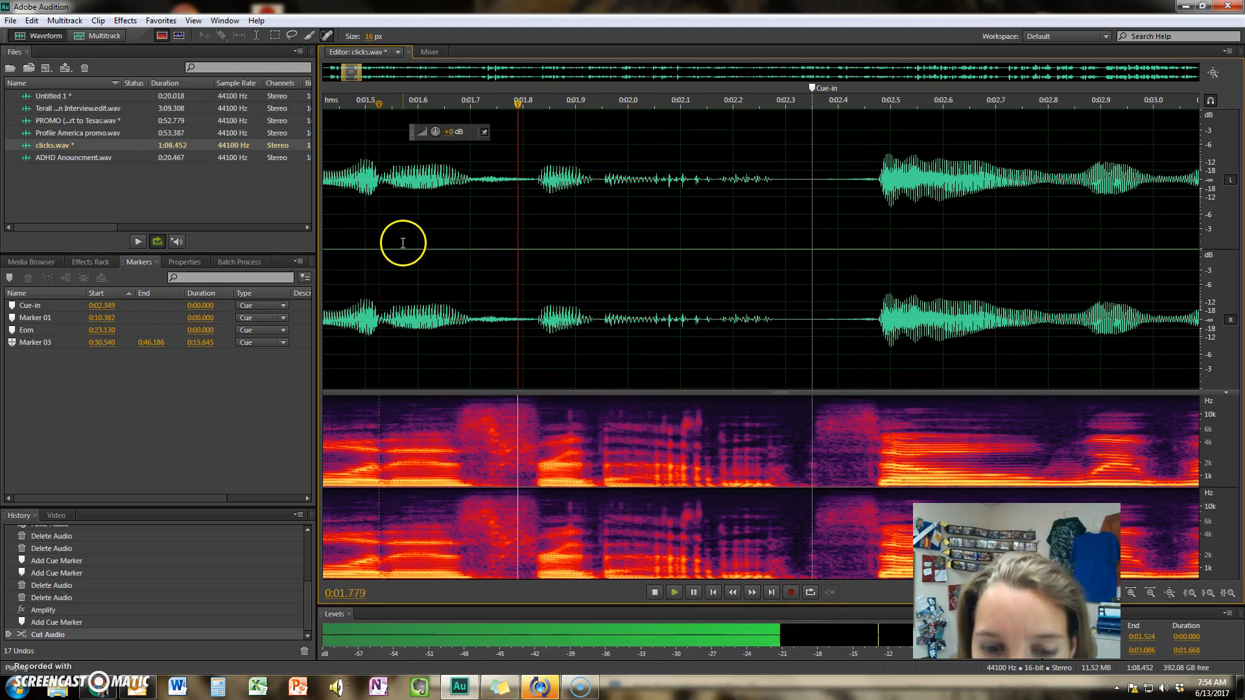
pyautogui.press('space')
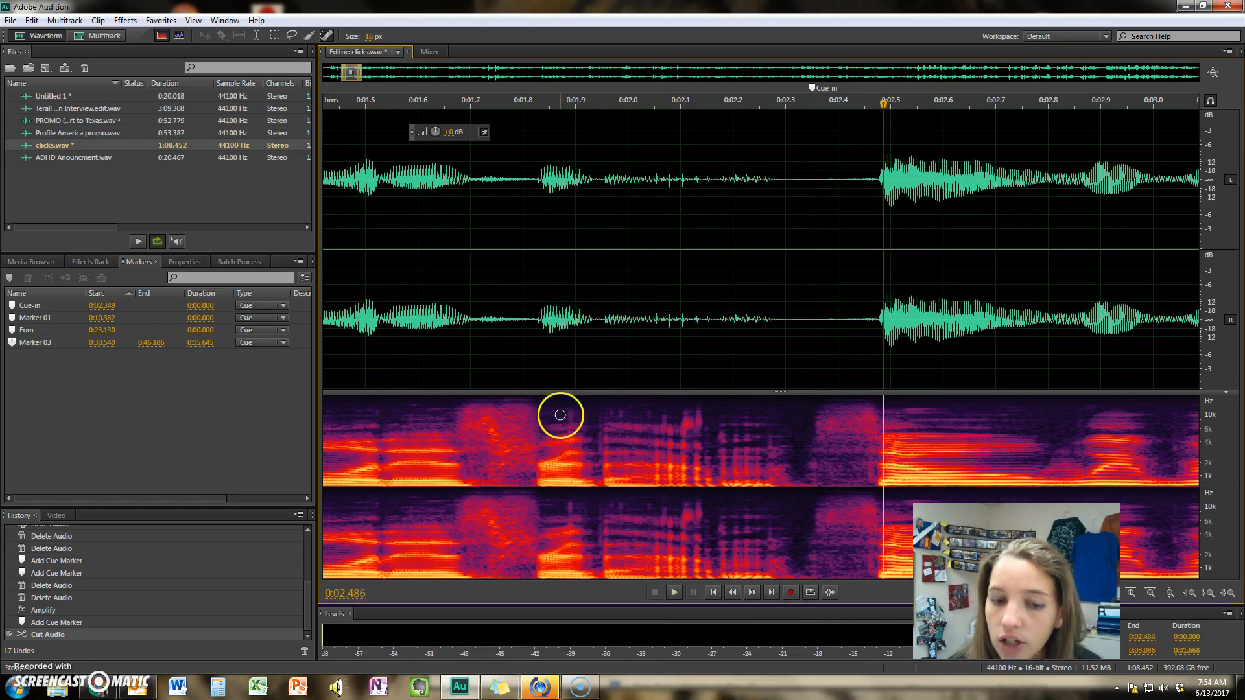
# Step: Replay the quiet stretch from about 1.95 s to pinpoint the clicks before the Cue-in marker
pyautogui.click(628, 308)
pyautogui.press('space')
pyautogui.press('space')
pyautogui.click(602, 309)
pyautogui.press('space')
pyautogui.press('space')
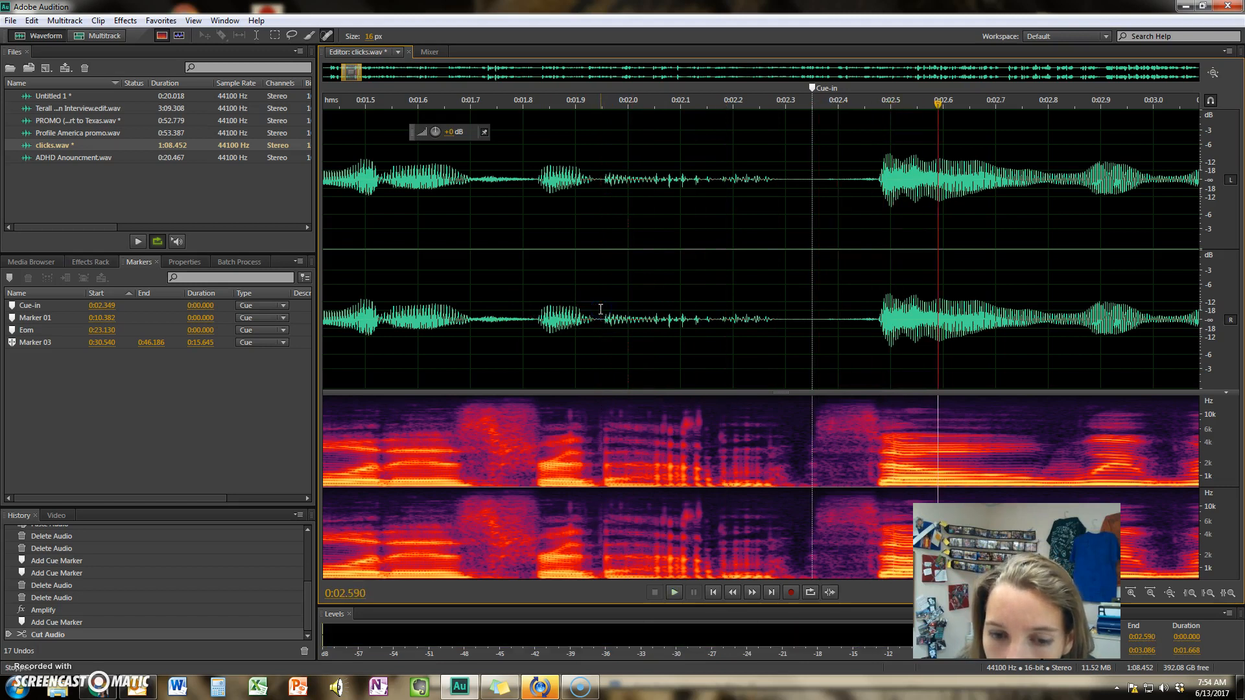
# Step: Heal the clicks at about 2.12 s and 2.13 s in the spectral display, and play back from about 1.68 s
pyautogui.click(689, 433)
pyautogui.moveTo(689, 433); pyautogui.dragTo(688, 402)
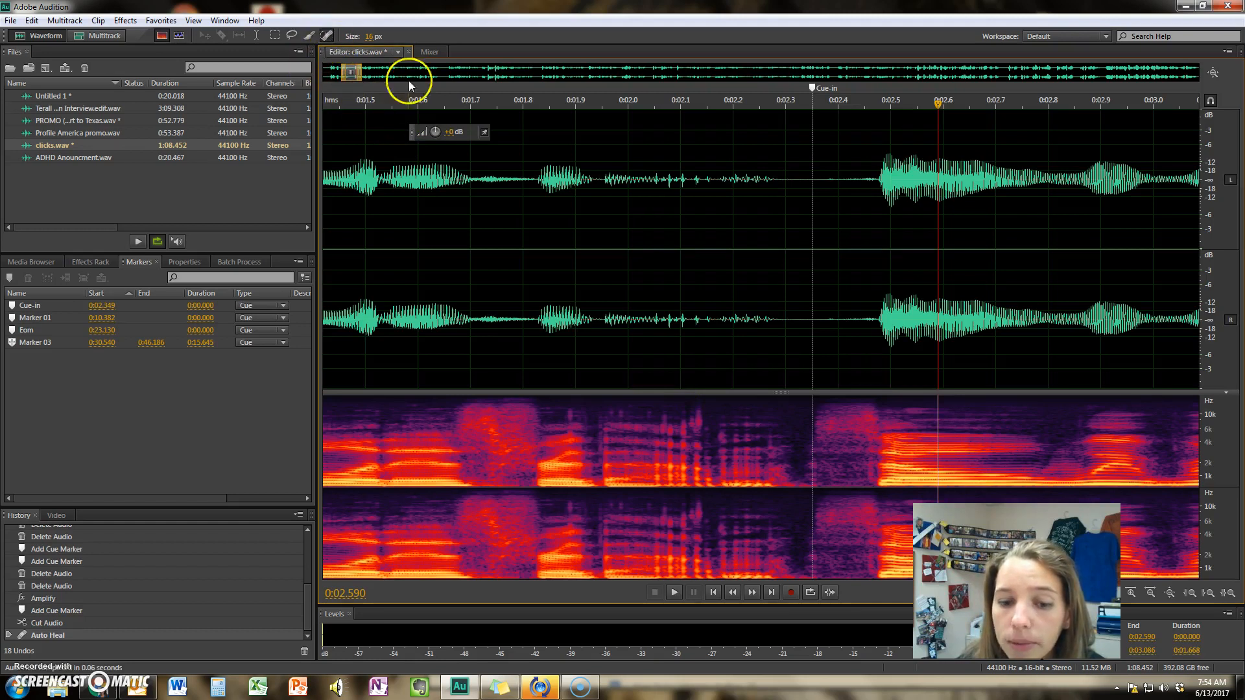
pyautogui.moveTo(699, 422); pyautogui.dragTo(698, 406)
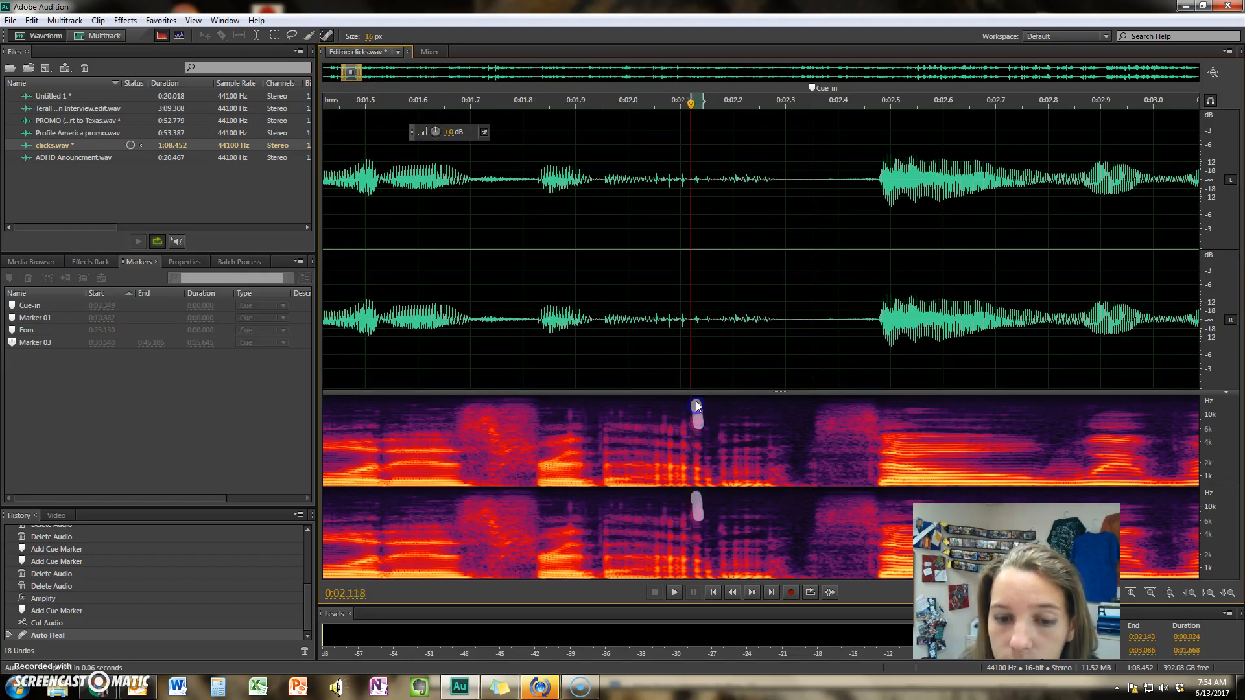
pyautogui.click(460, 299)
pyautogui.press('space')
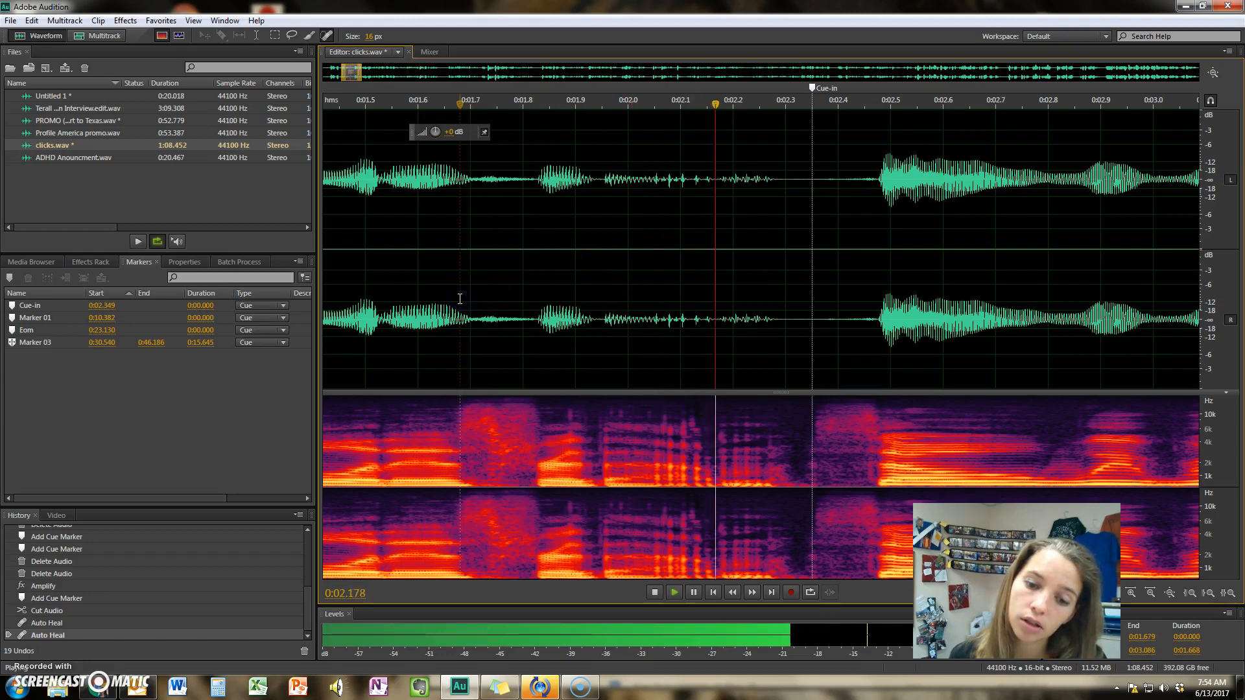
pyautogui.press('space')
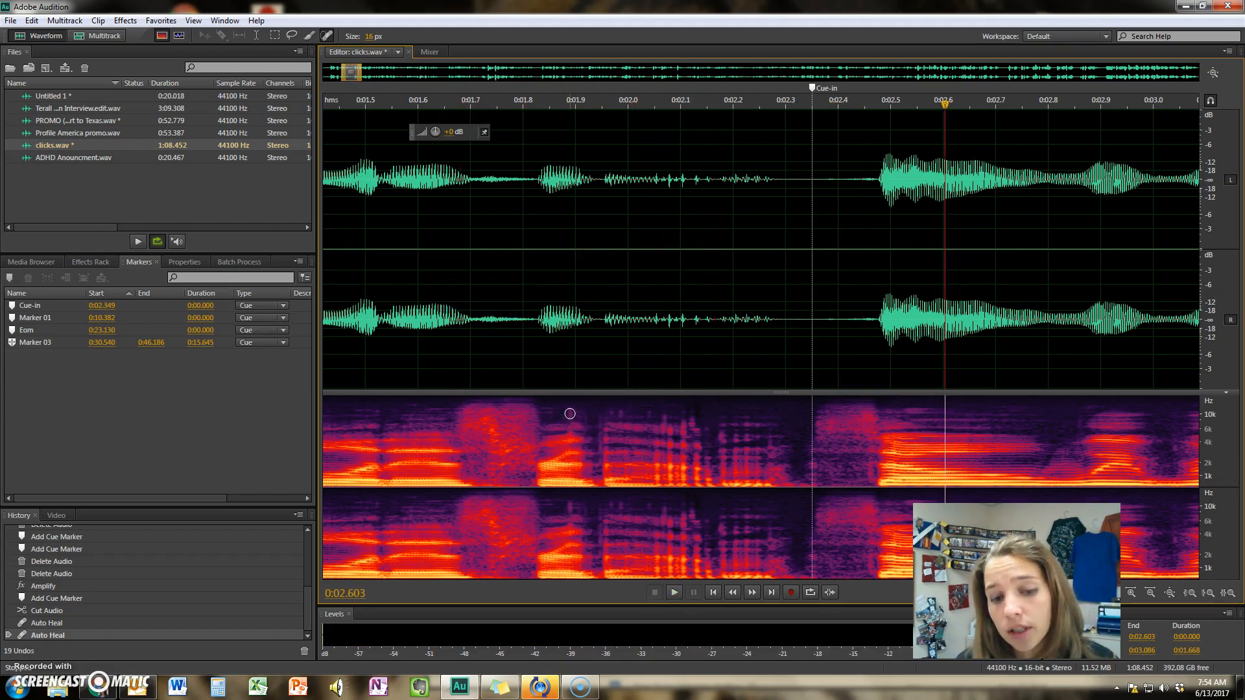
# Step: Heal the spot at about 1.89 s in the spectral display and play back from about 1.46 s
pyautogui.click(569, 418)
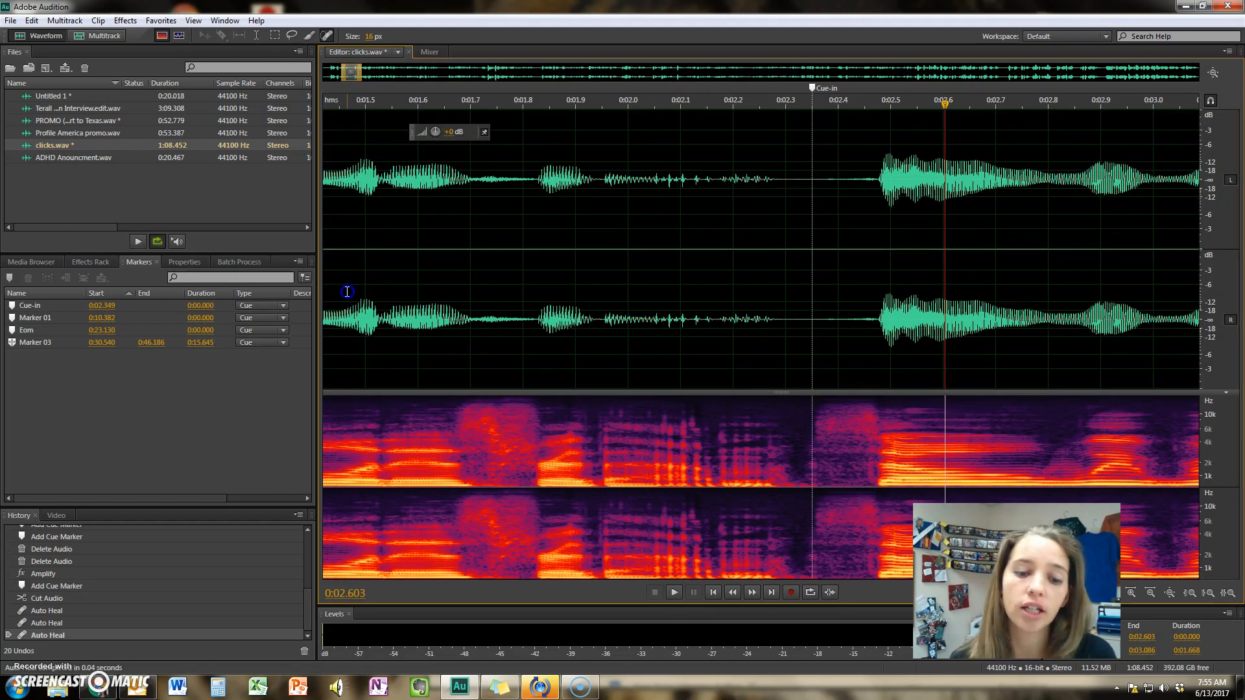
pyautogui.click(347, 291)
pyautogui.press('space')
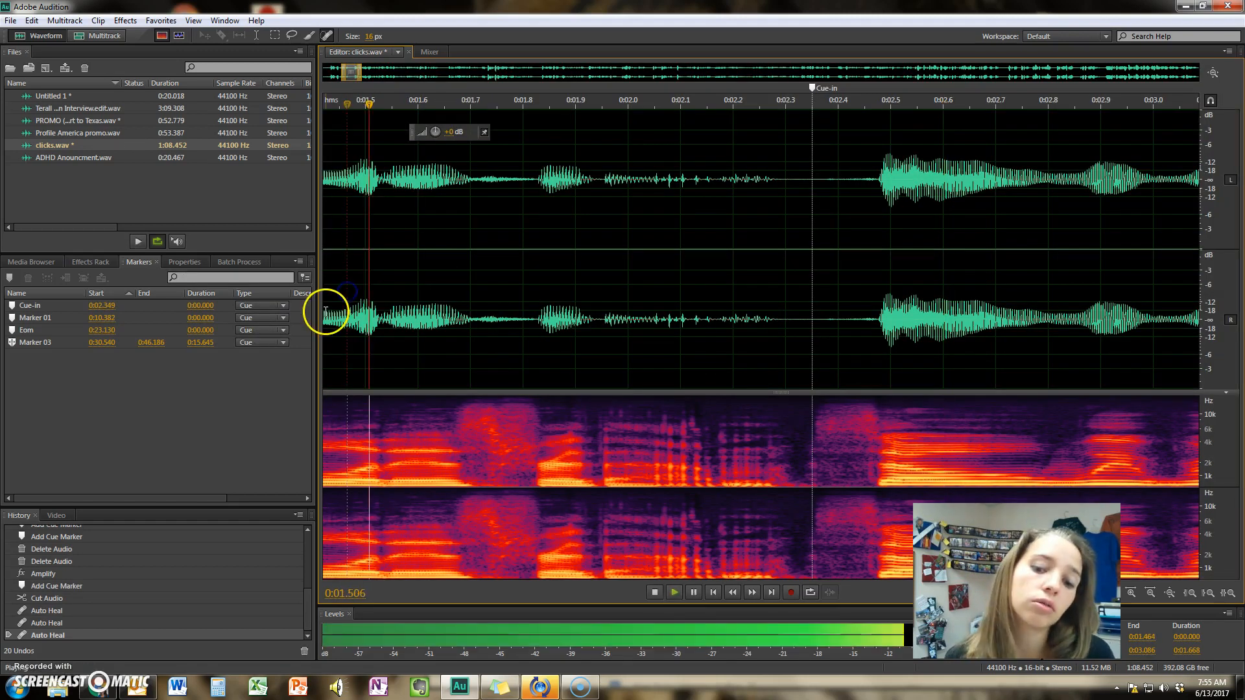
pyautogui.press('space')
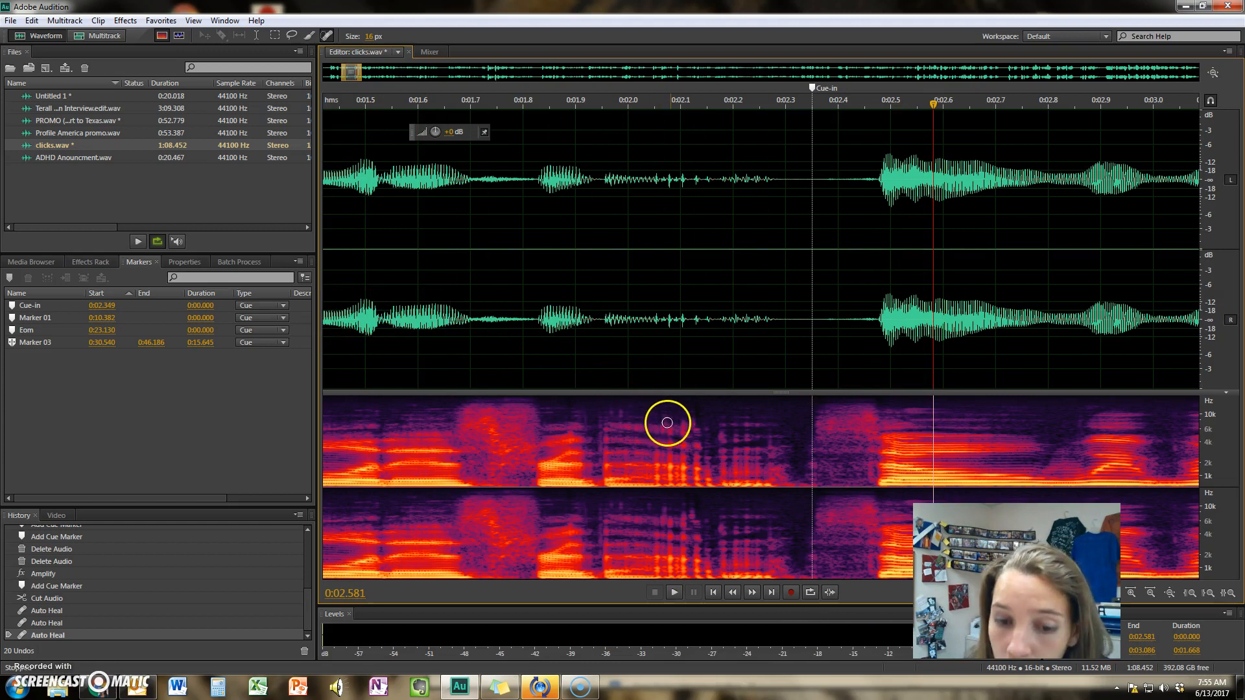
# Step: Brush over the clicks at about 2.08 s with the Spot Healing Brush and replay the passage from about 1.46 s
pyautogui.moveTo(664, 423); pyautogui.dragTo(675, 431)
pyautogui.click(581, 280)
pyautogui.press('space')
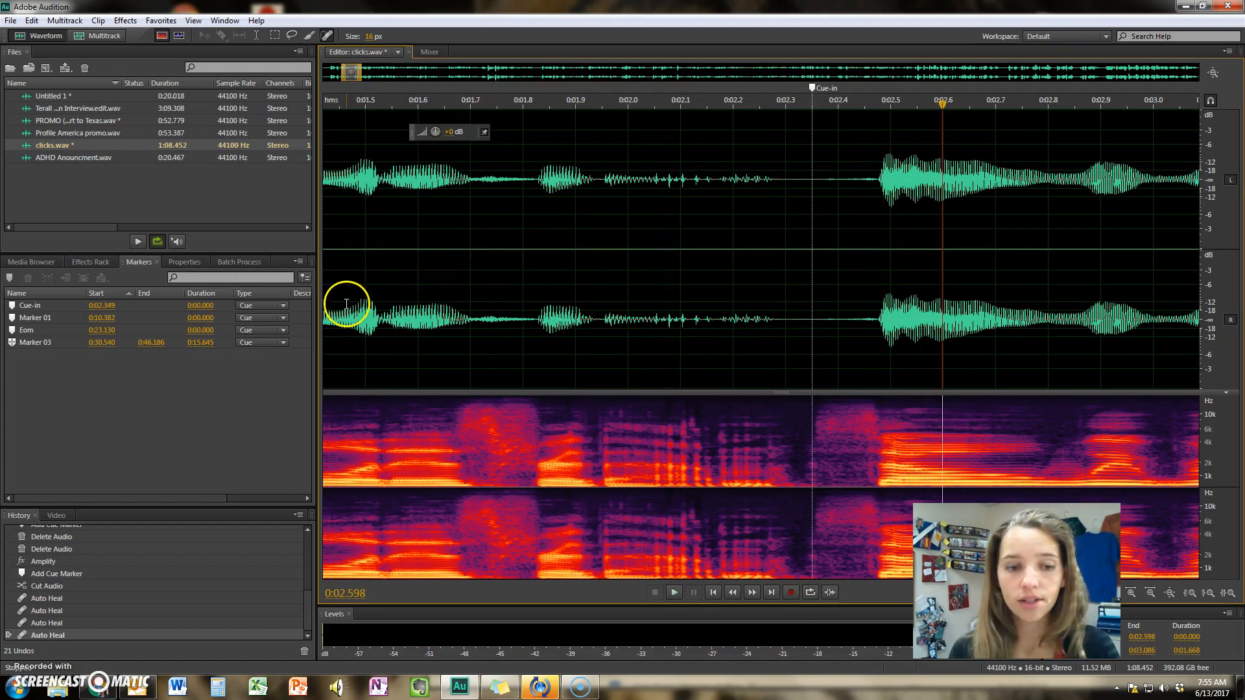
pyautogui.click(347, 304)
pyautogui.press('space')
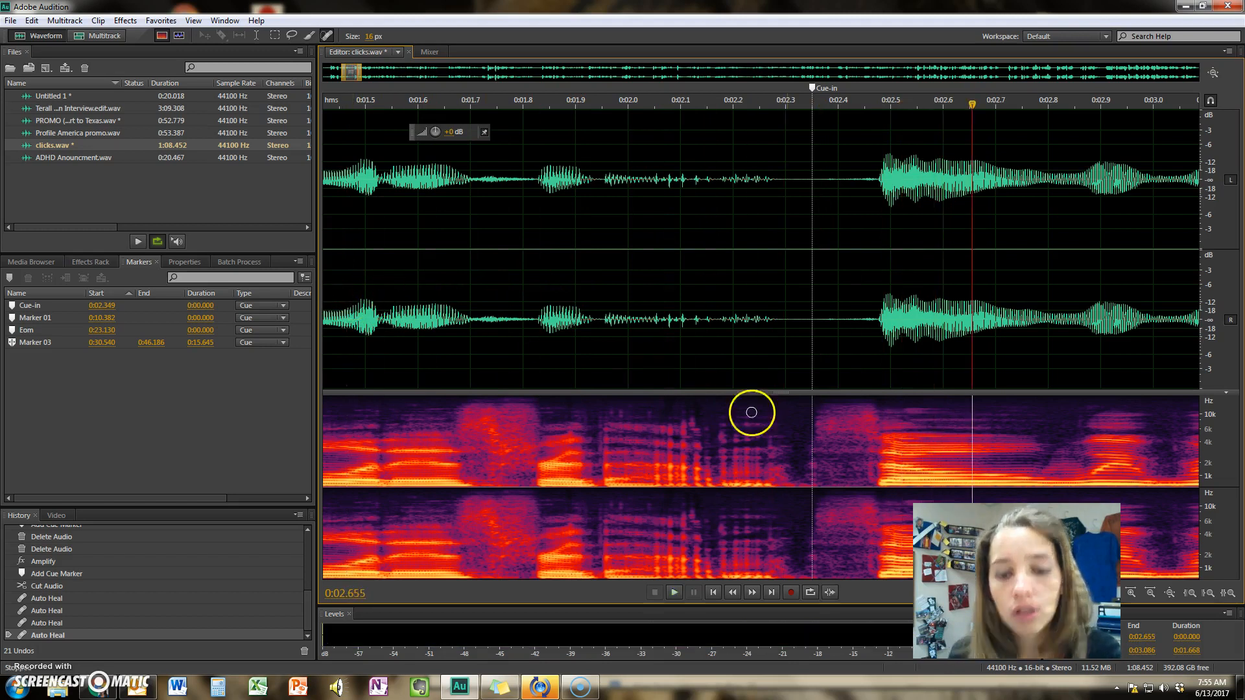
# Step: Heal the click at about 2.12 s once more and play back the passage from about 1.45 s
pyautogui.click(693, 426)
pyautogui.click(338, 245)
pyautogui.press('space')
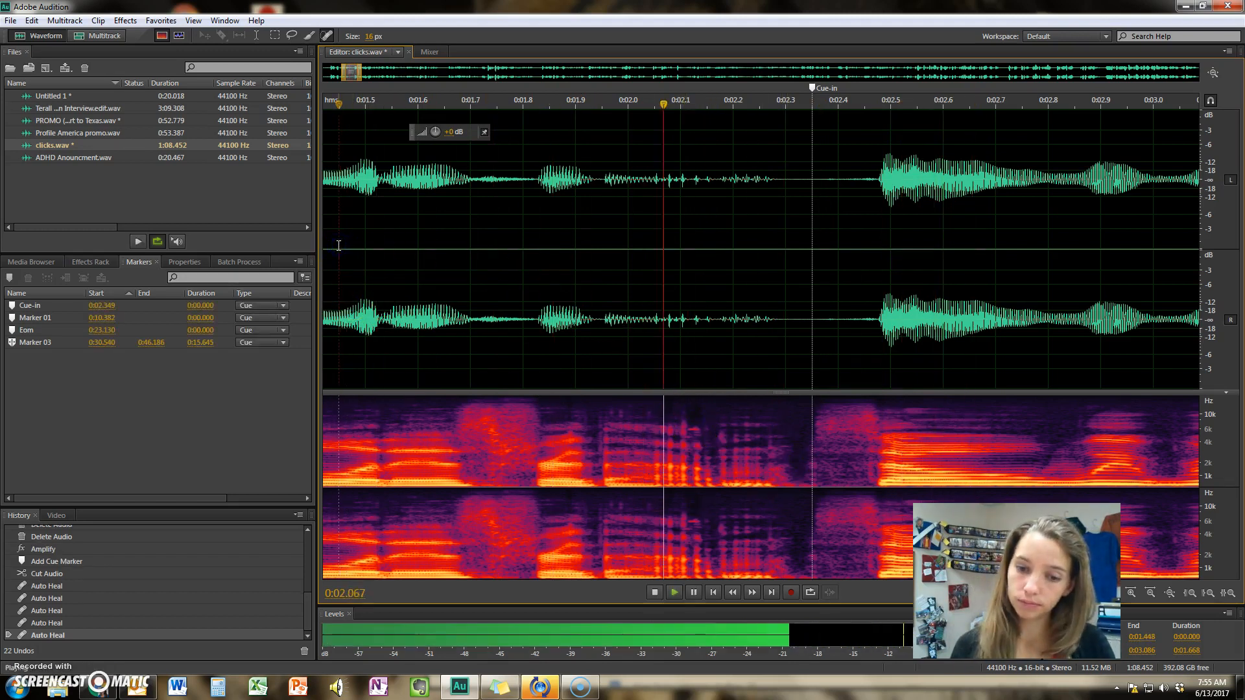
pyautogui.press('space')
# Step: Play the recording from the Cue-in marker to listen for more clicks in the following speech
pyautogui.scroll(-2, 464, 256)
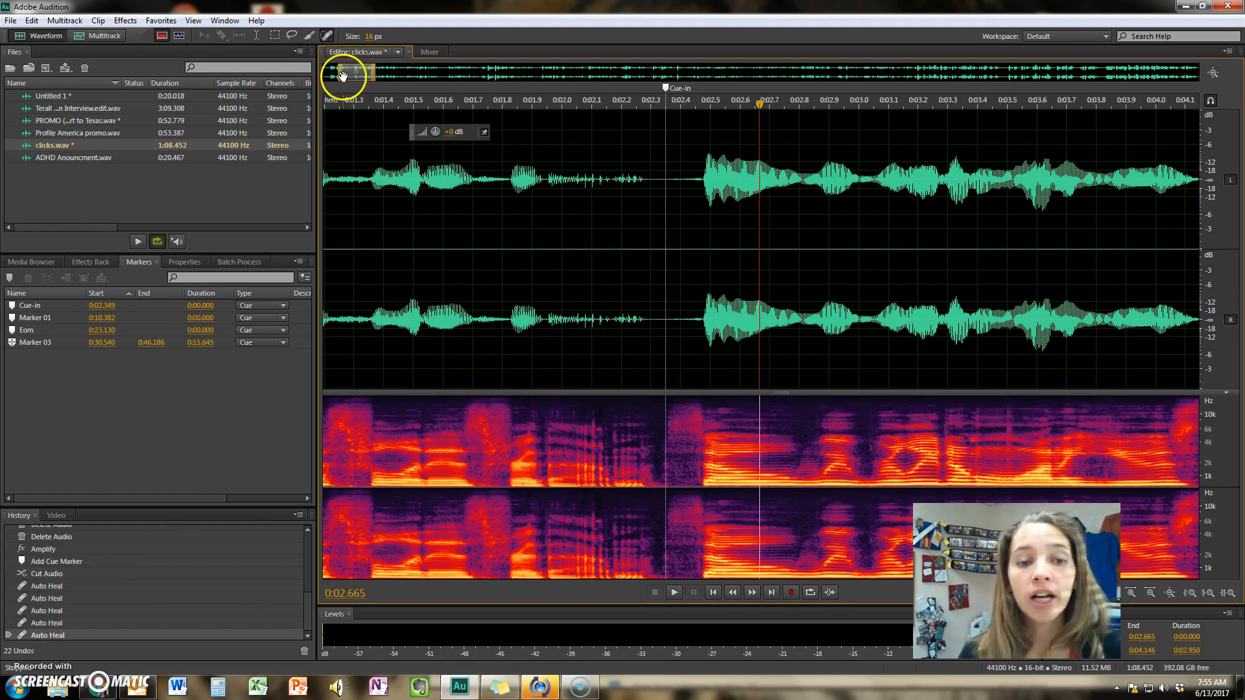
pyautogui.moveTo(348, 73); pyautogui.dragTo(362, 76)
pyautogui.scroll(-2, 469, 198)
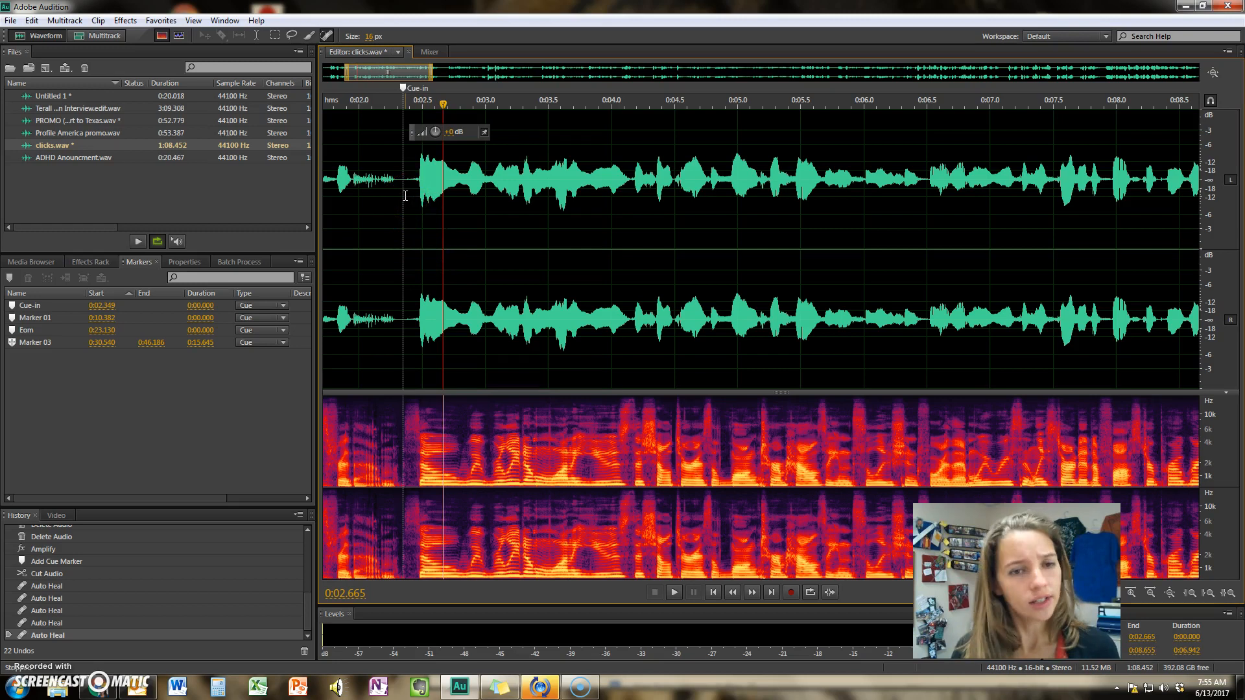
pyautogui.scroll(1, 692, 312)
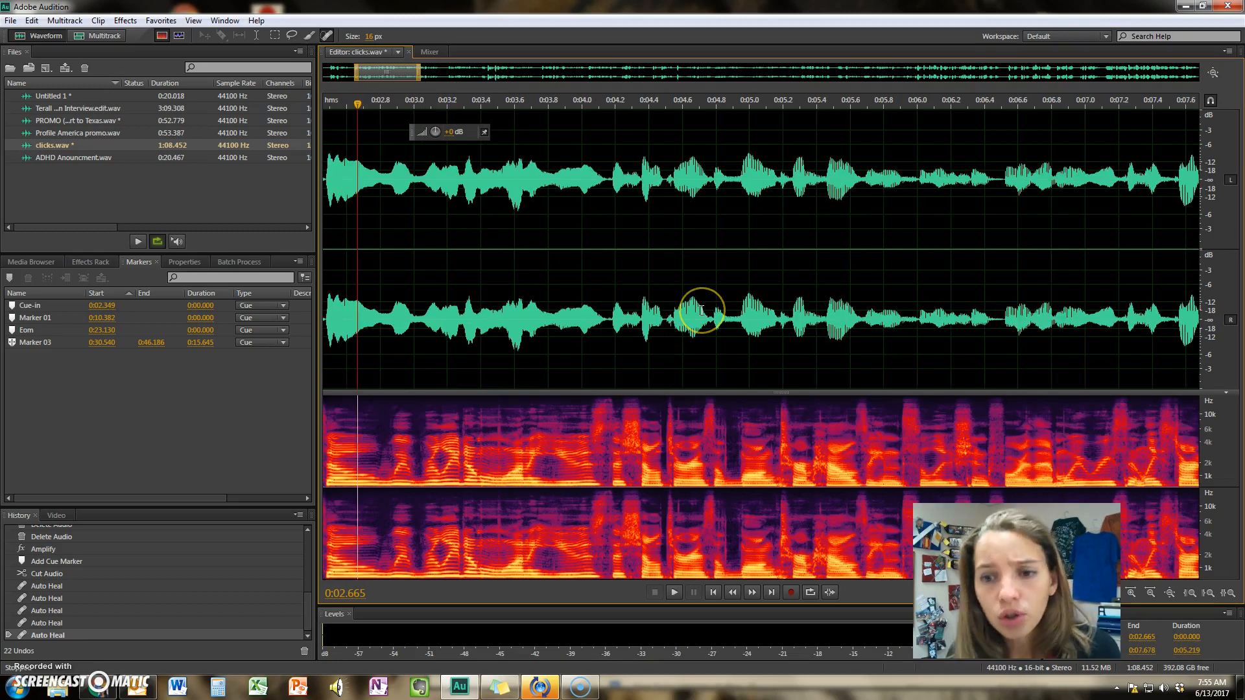
pyautogui.scroll(-2, 702, 311)
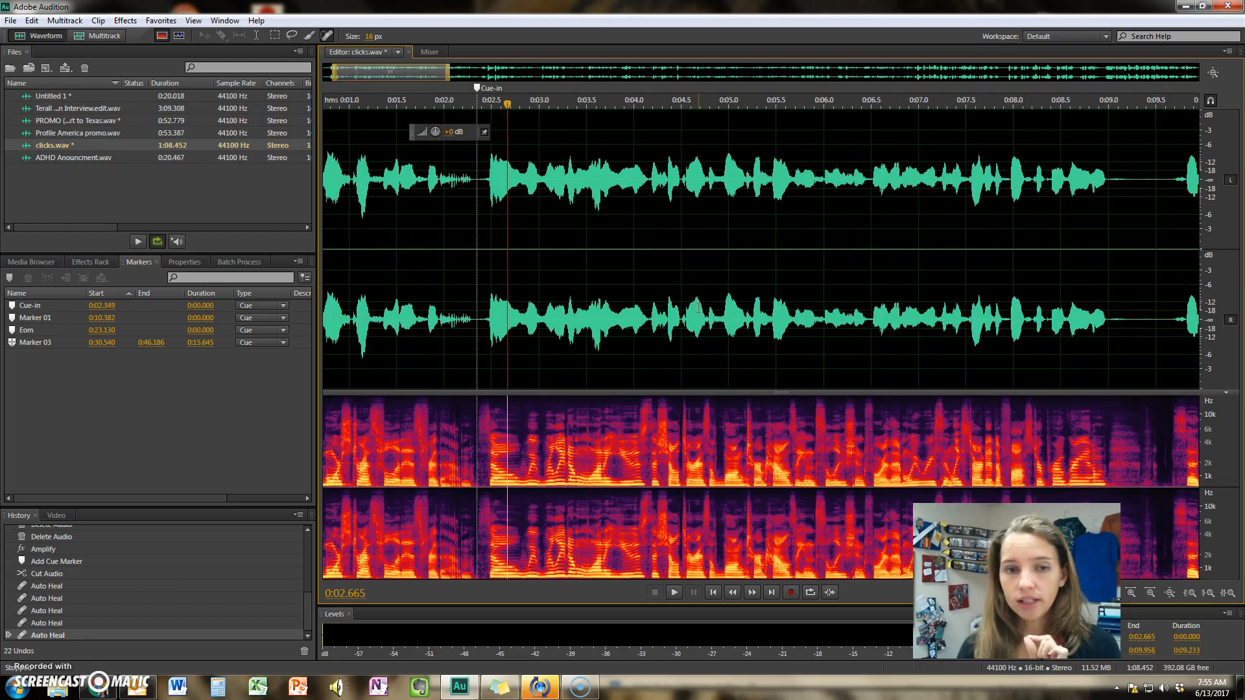
pyautogui.click(477, 185)
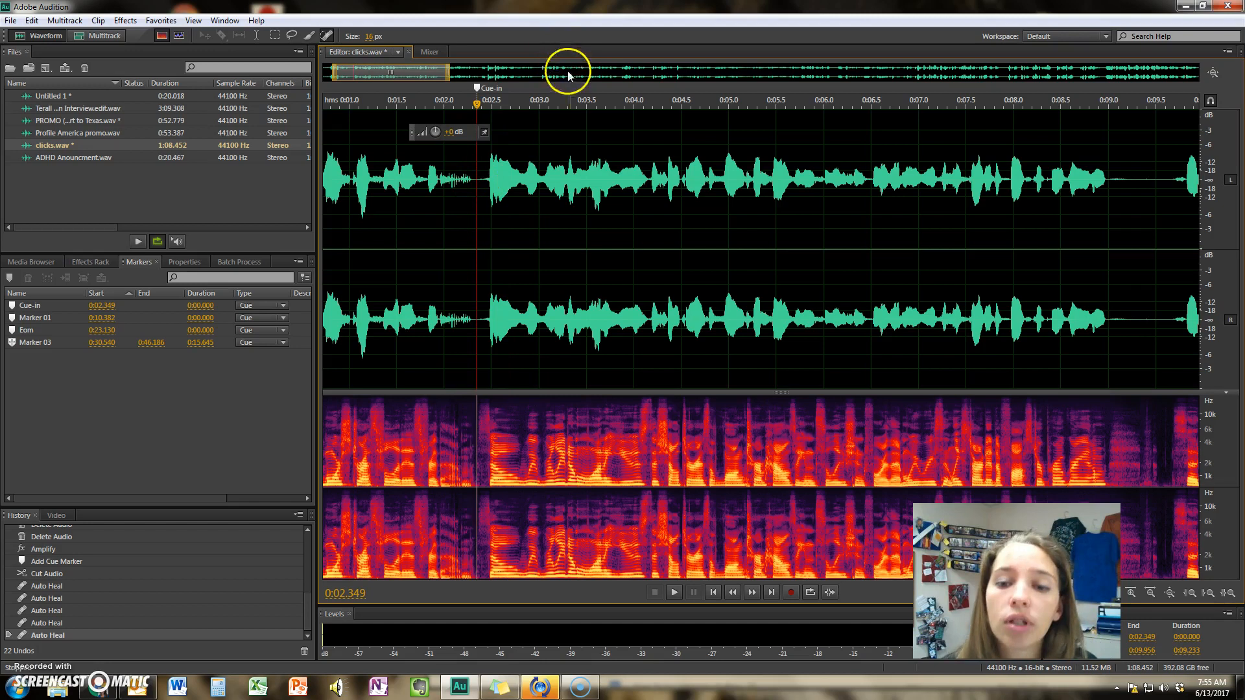
pyautogui.scroll(1, 633, 174)
pyautogui.press('space')
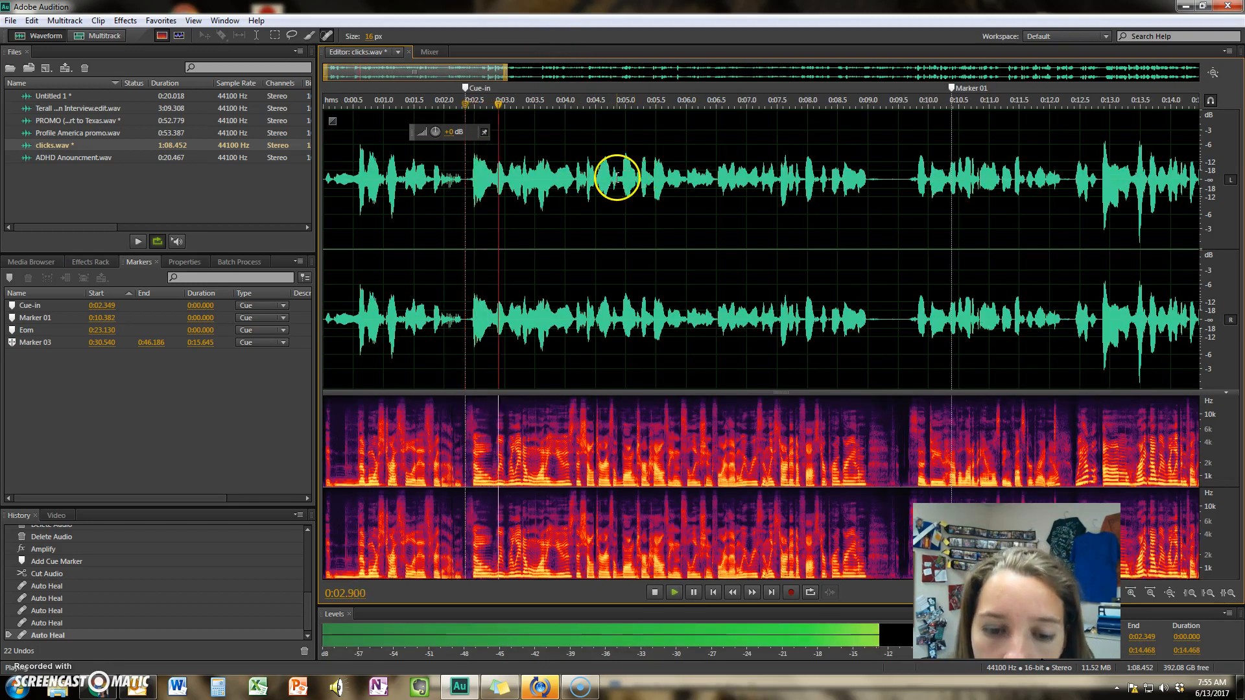
pyautogui.scroll(1, 616, 173)
pyautogui.press('space')
# Step: Replay the speech from about 3.04 s and 3.14 s to locate the click in the spectral display
pyautogui.click(360, 208)
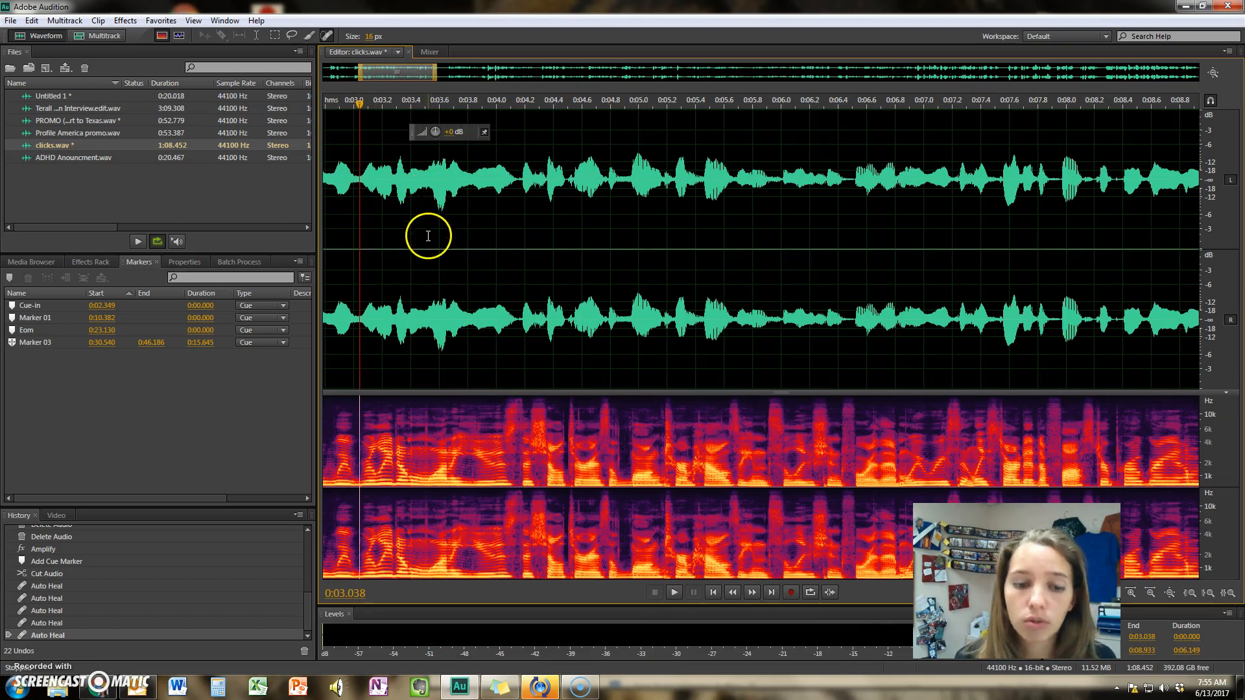
pyautogui.press('space')
pyautogui.press('space')
pyautogui.scroll(1, 386, 249)
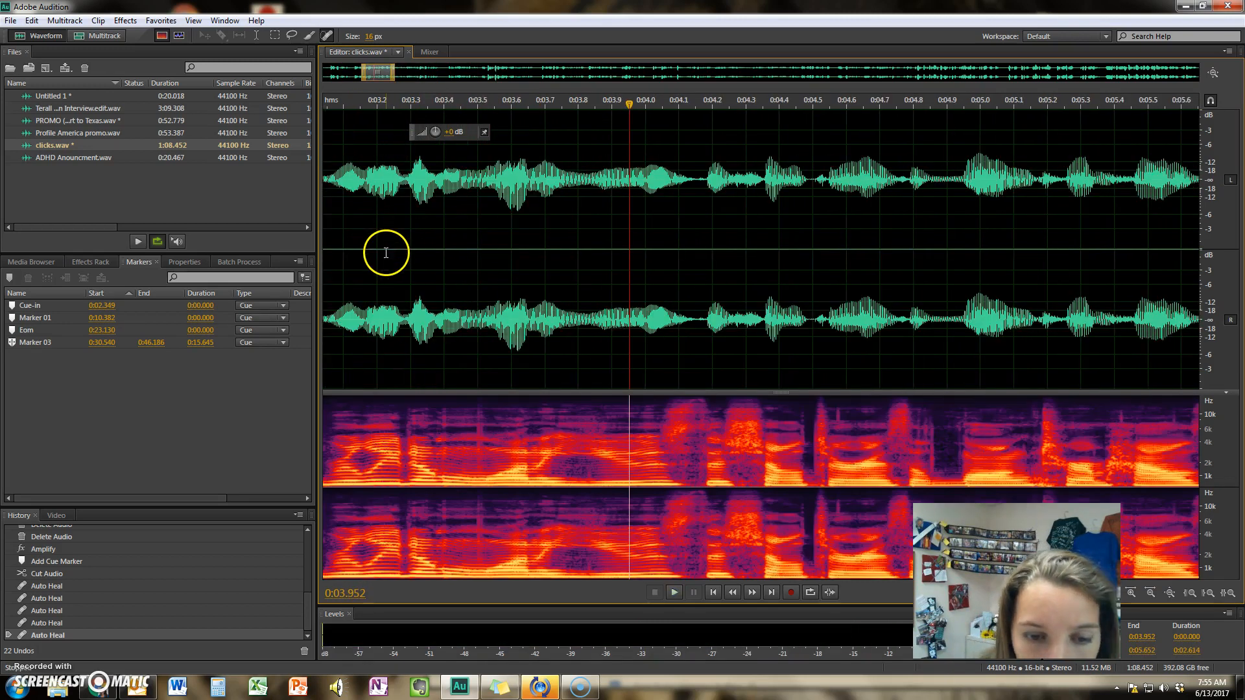
pyautogui.scroll(1, 386, 249)
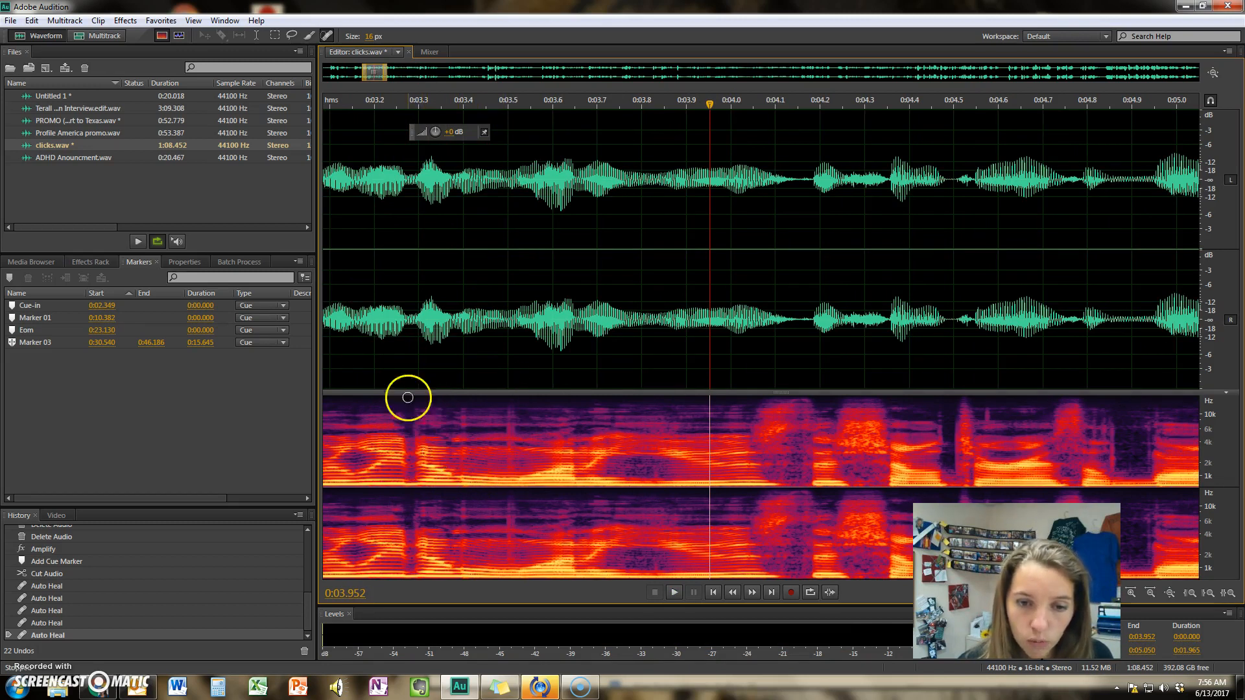
pyautogui.click(345, 297)
pyautogui.press('space')
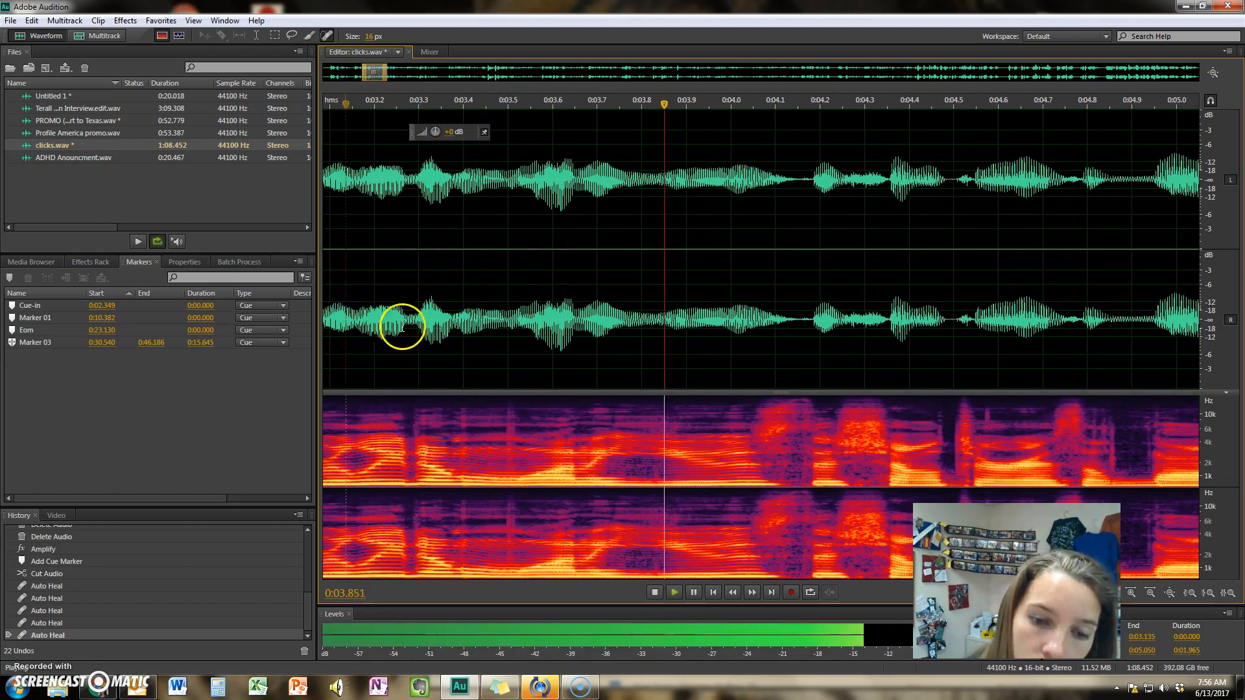
pyautogui.press('space')
# Step: Heal the click at about 3.5 s across its lower and upper frequencies, and play the passage back
pyautogui.moveTo(508, 469); pyautogui.dragTo(510, 463)
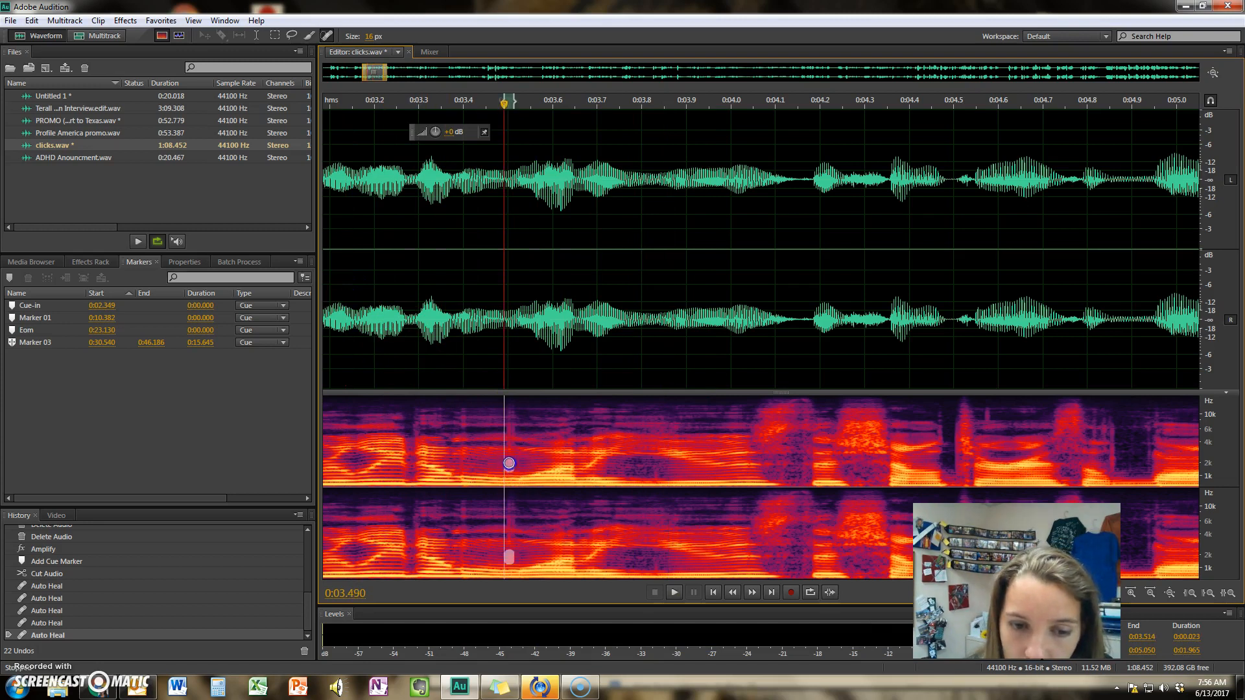
pyautogui.moveTo(513, 416); pyautogui.dragTo(513, 397)
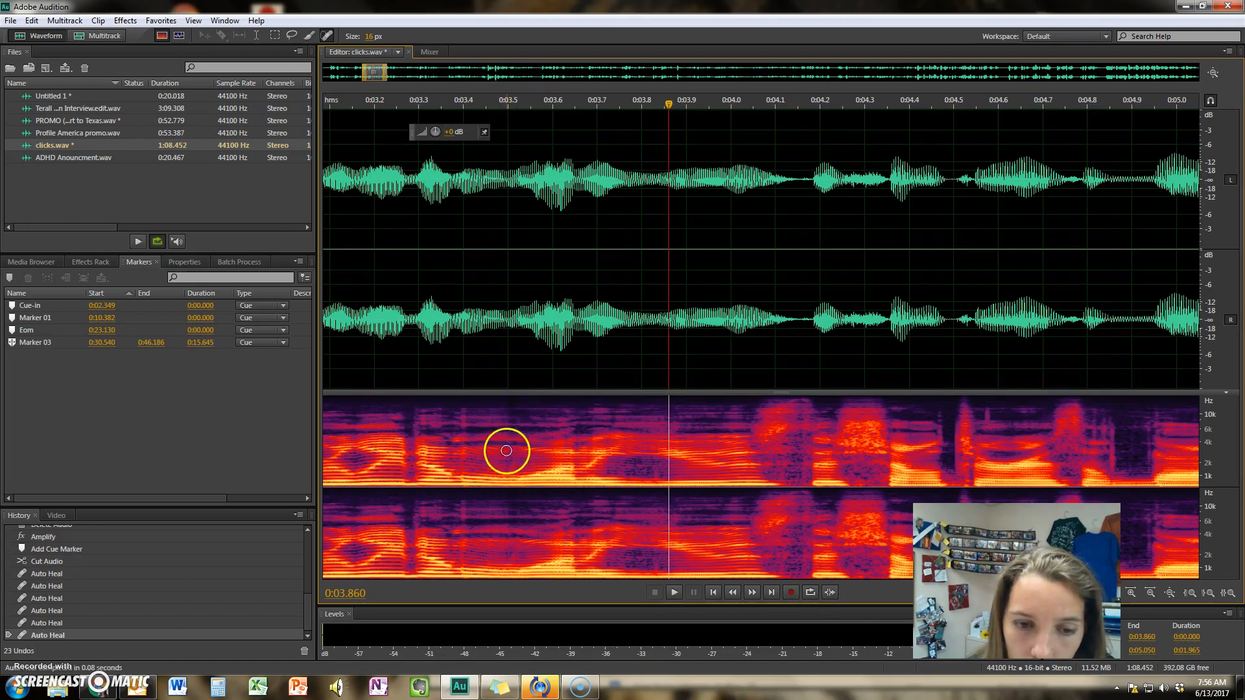
pyautogui.click(356, 309)
pyautogui.press('space')
pyautogui.press('space')
# Step: Play the speech from about 4.24 s and replay it from about 3.8 s to locate the next click
pyautogui.scroll(-2, 506, 260)
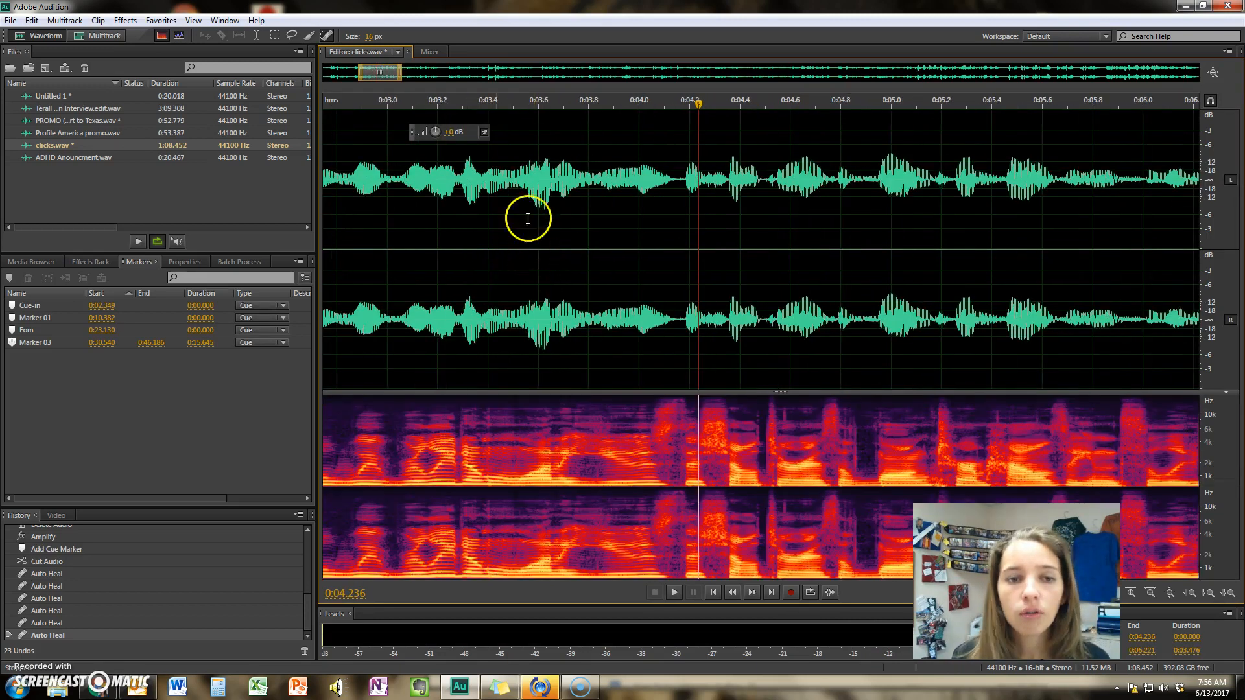
pyautogui.moveTo(374, 75); pyautogui.dragTo(380, 76)
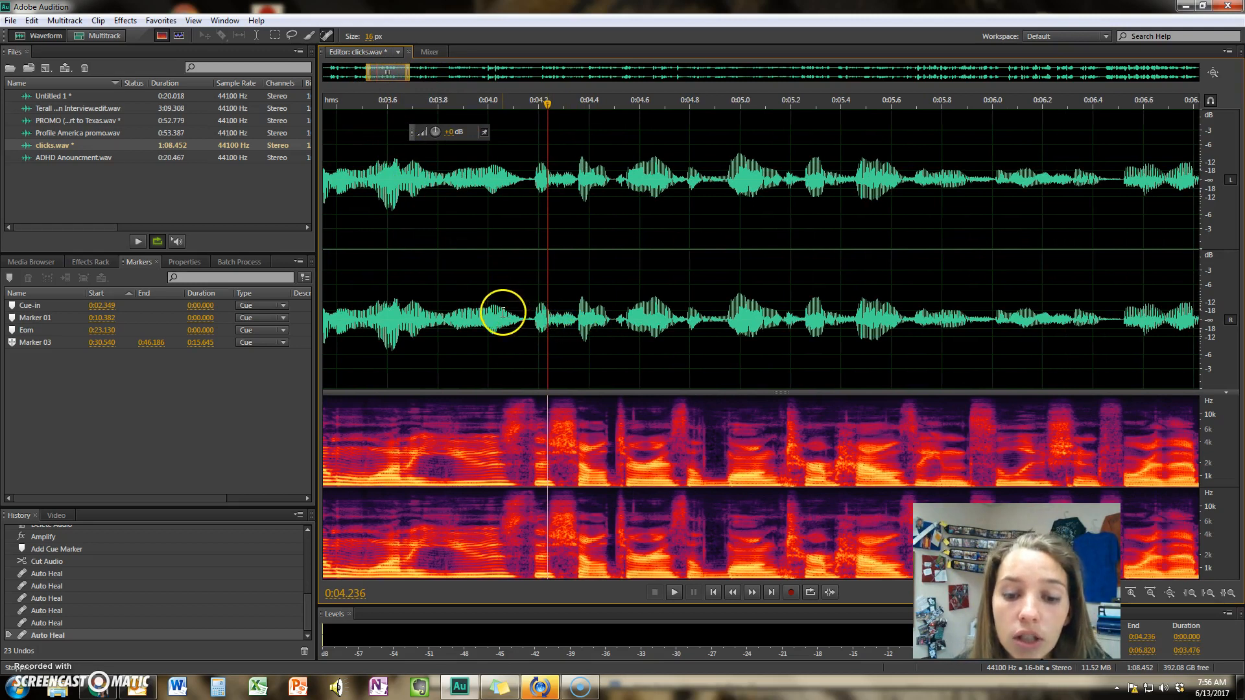
pyautogui.press('space')
pyautogui.press('space')
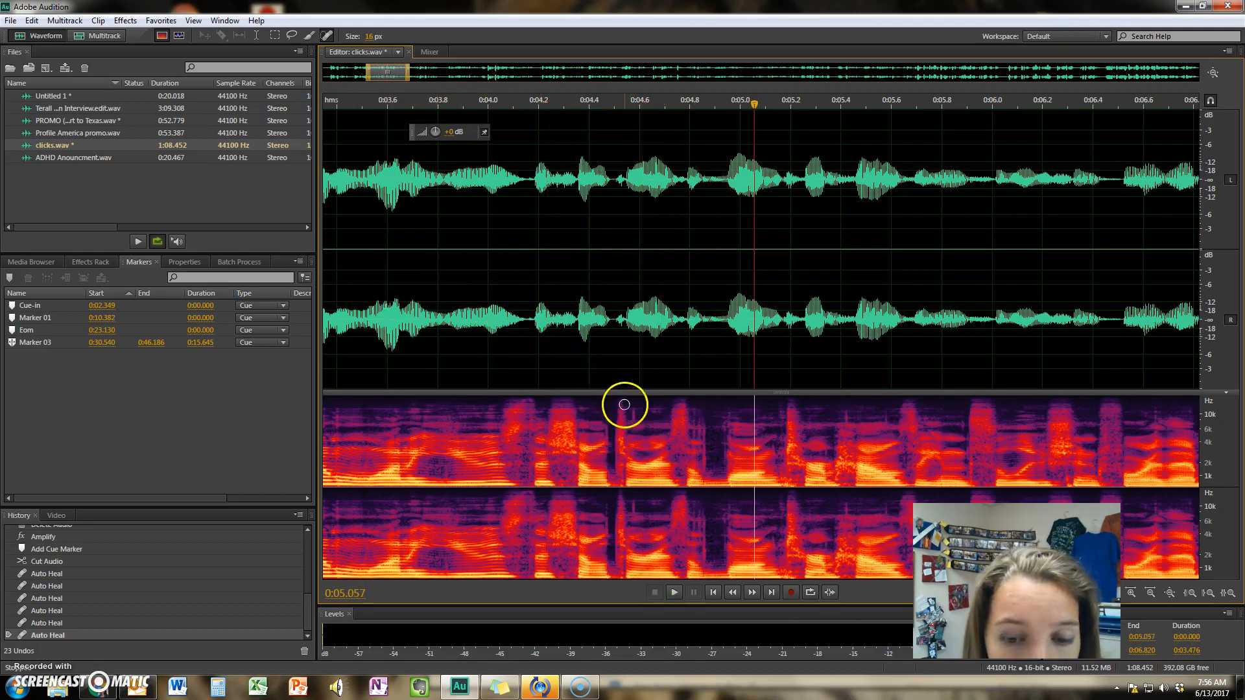
pyautogui.click(437, 302)
pyautogui.press('space')
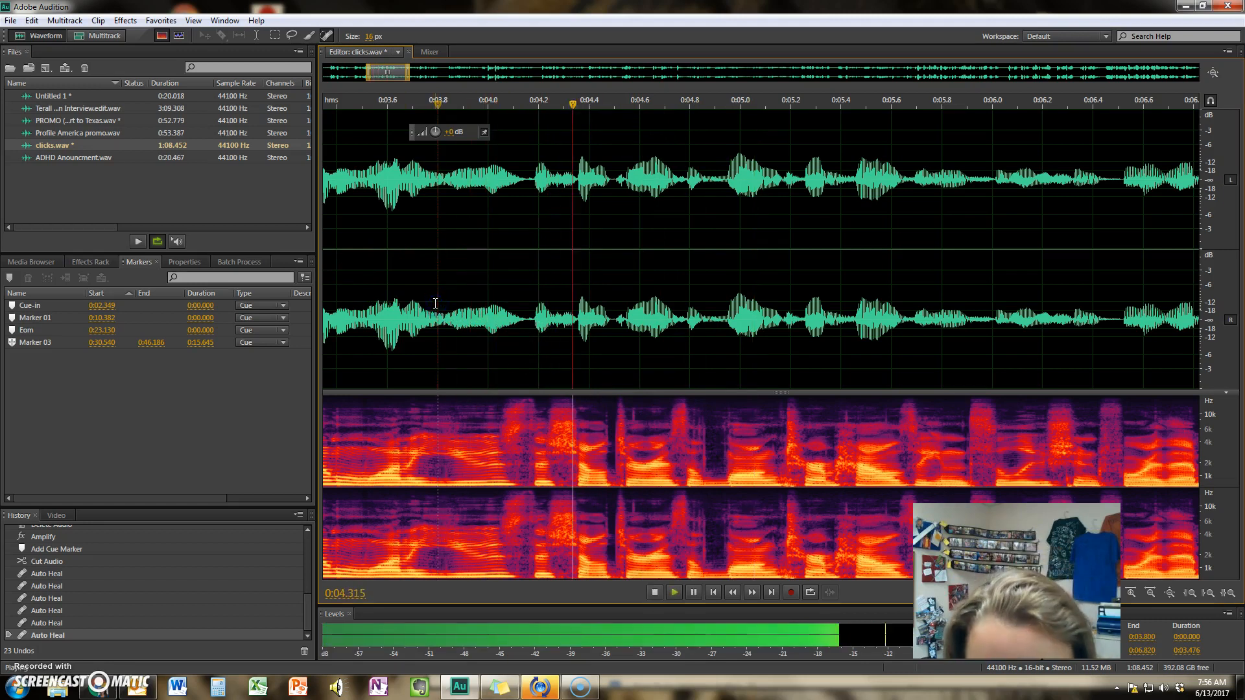
# Step: Heal the click at about 4.5 s in the spectral display and play the passage back from about 3.77 s
pyautogui.press('space')
pyautogui.click(606, 445)
pyautogui.moveTo(606, 444)
pyautogui.mouseDown()
pyautogui.moveTo(606, 407)
pyautogui.moveTo(632, 415)
pyautogui.mouseUp()
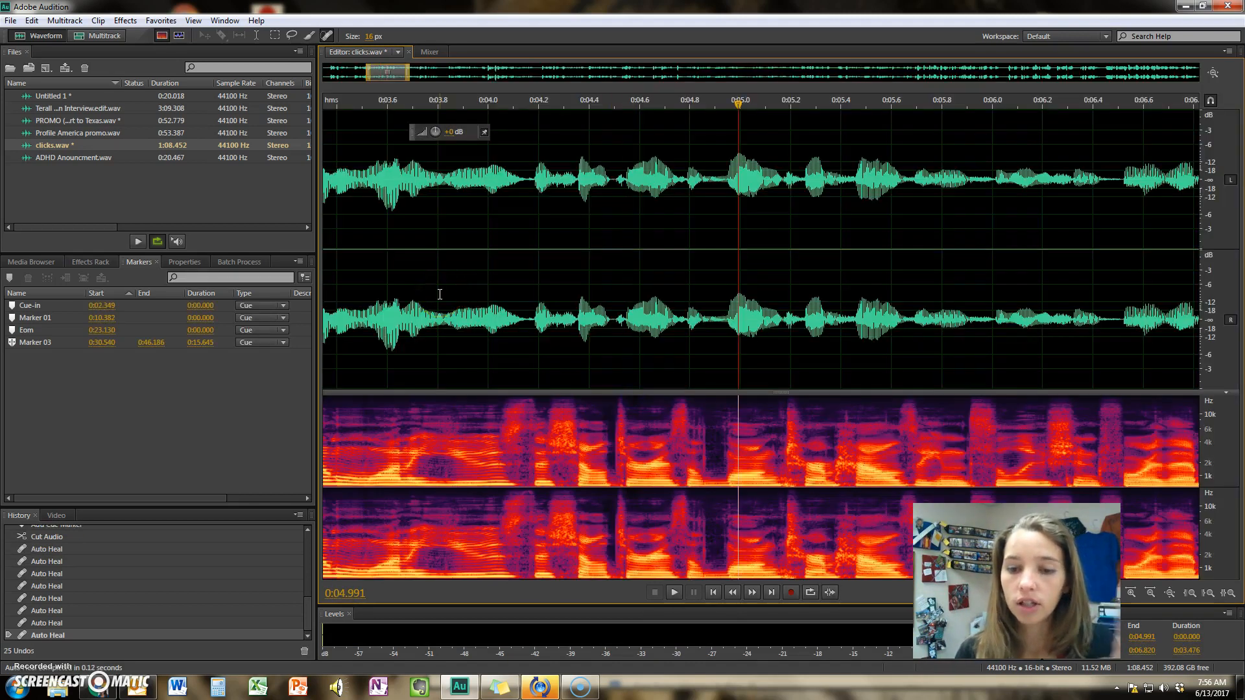
pyautogui.click(431, 292)
pyautogui.press('space')
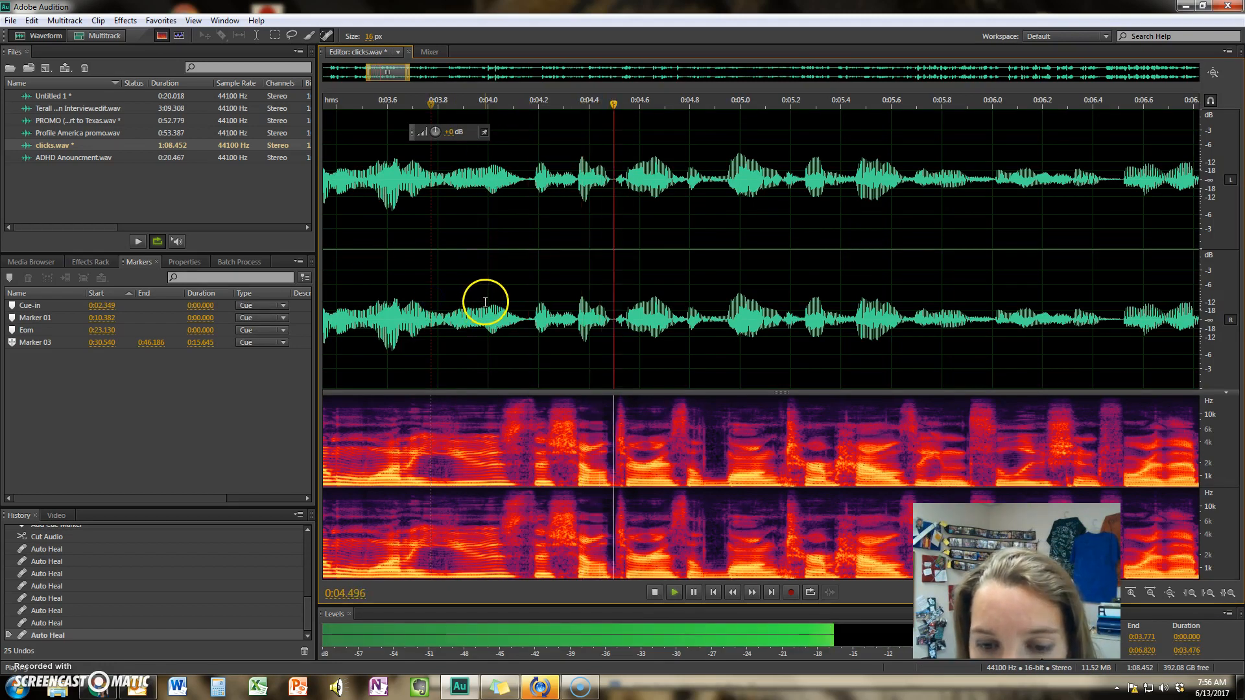
pyautogui.press('space')
# Step: Listen from about 4.46 s, heal the click at about 4.86 s in the spectral display, and replay the passage
pyautogui.click(604, 300)
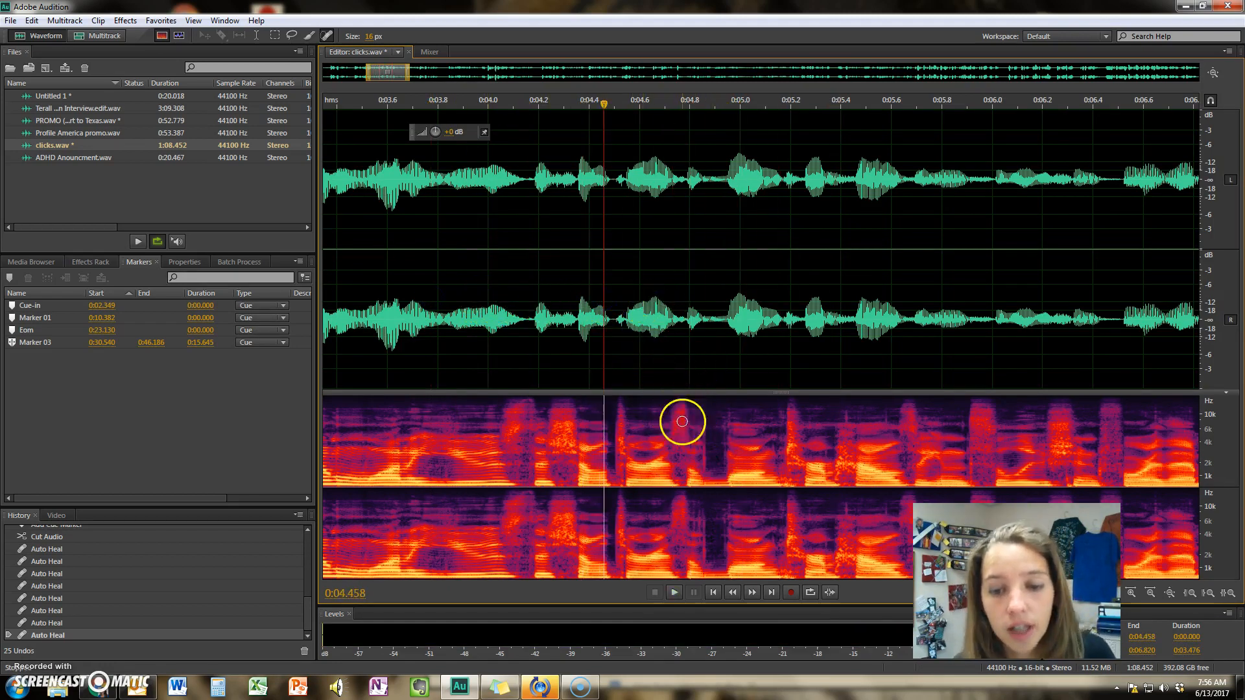
pyautogui.press('space')
pyautogui.press('space')
pyautogui.moveTo(705, 465); pyautogui.dragTo(706, 420)
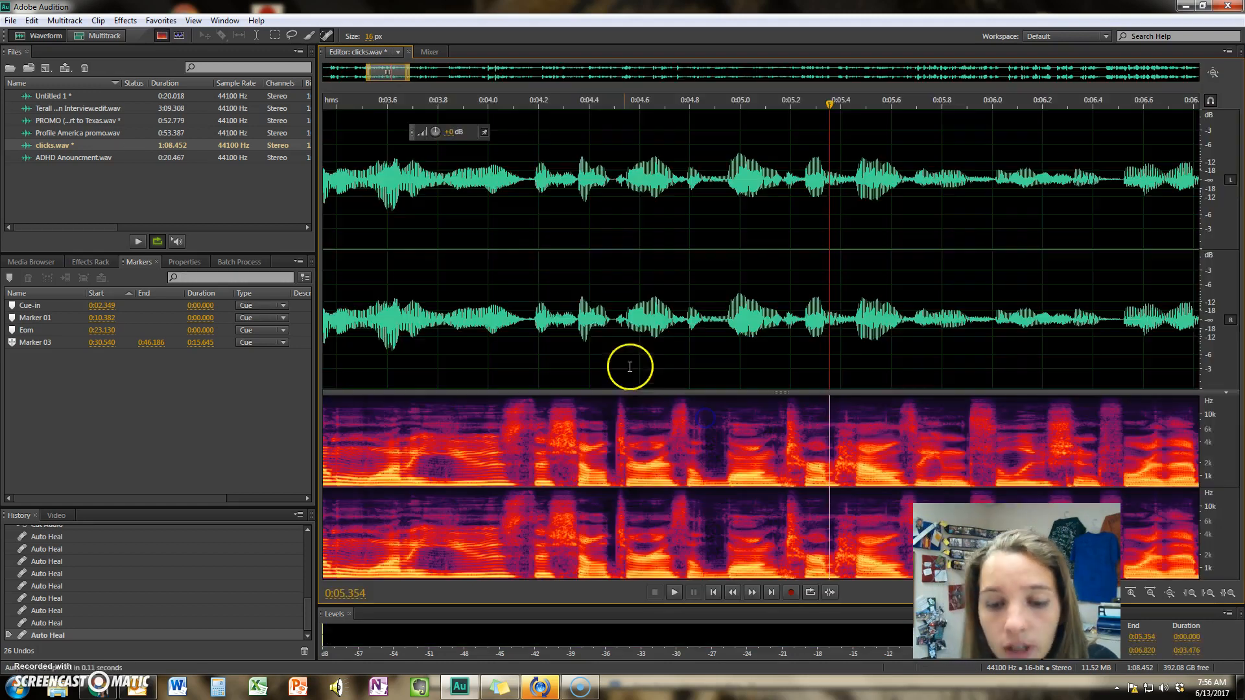
pyautogui.click(561, 299)
pyautogui.press('space')
pyautogui.press('space')
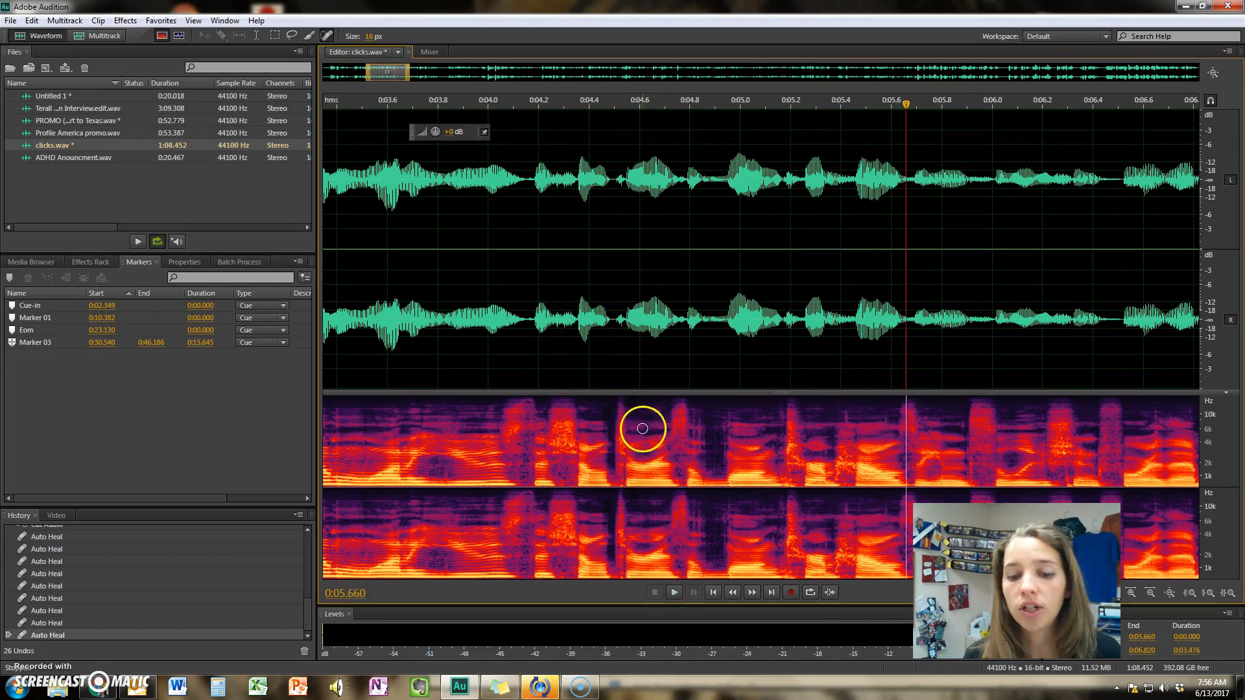
# Step: Heal the noise at about 4.6 s across the full frequency range and play back from about 3.72 s
pyautogui.moveTo(644, 409); pyautogui.dragTo(645, 574)
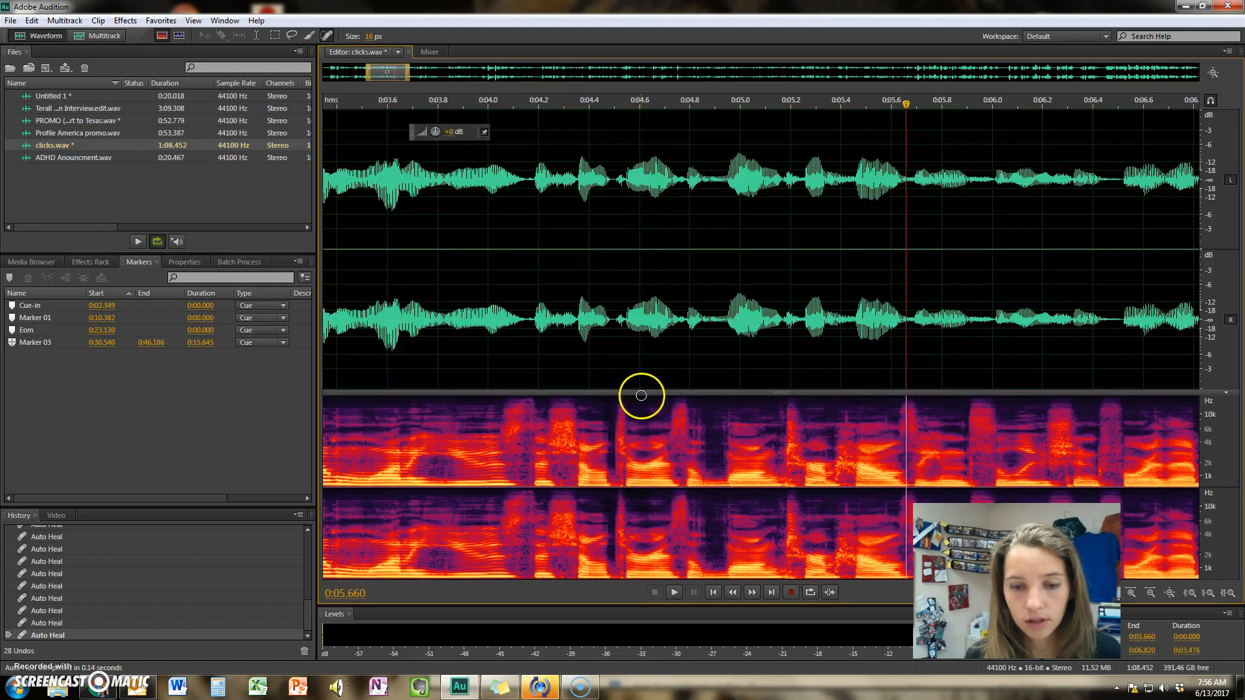
pyautogui.moveTo(639, 398); pyautogui.dragTo(637, 574)
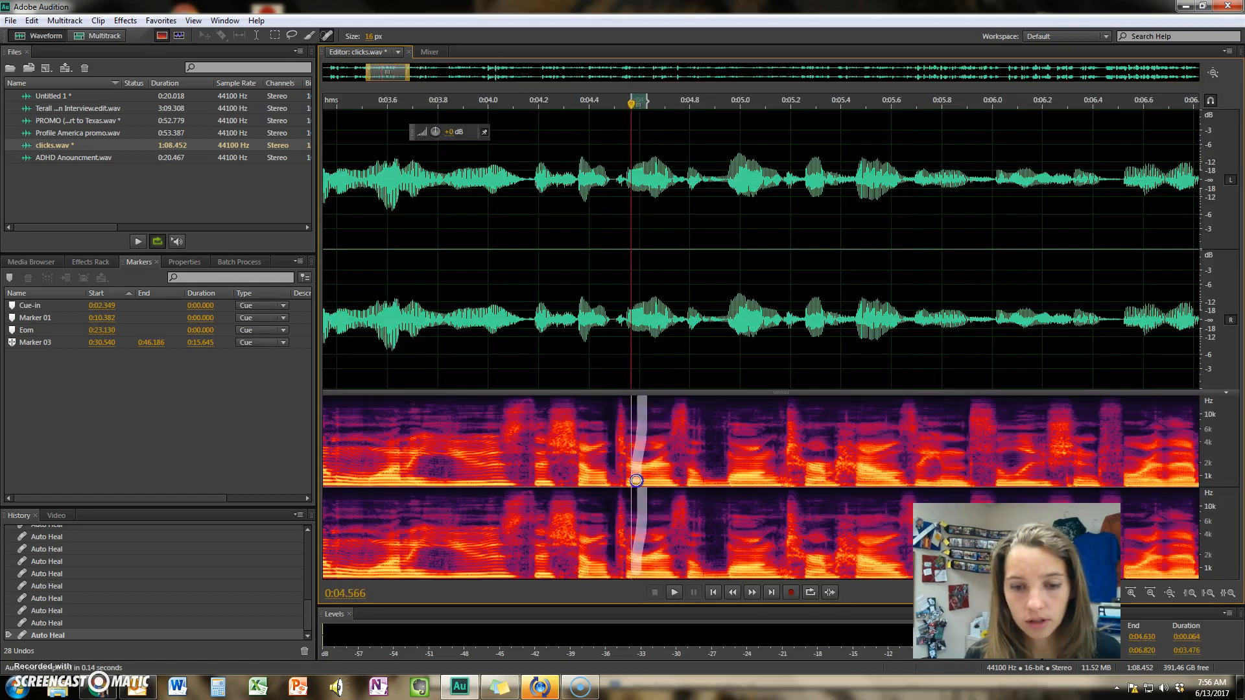
pyautogui.click(418, 300)
pyautogui.press('space')
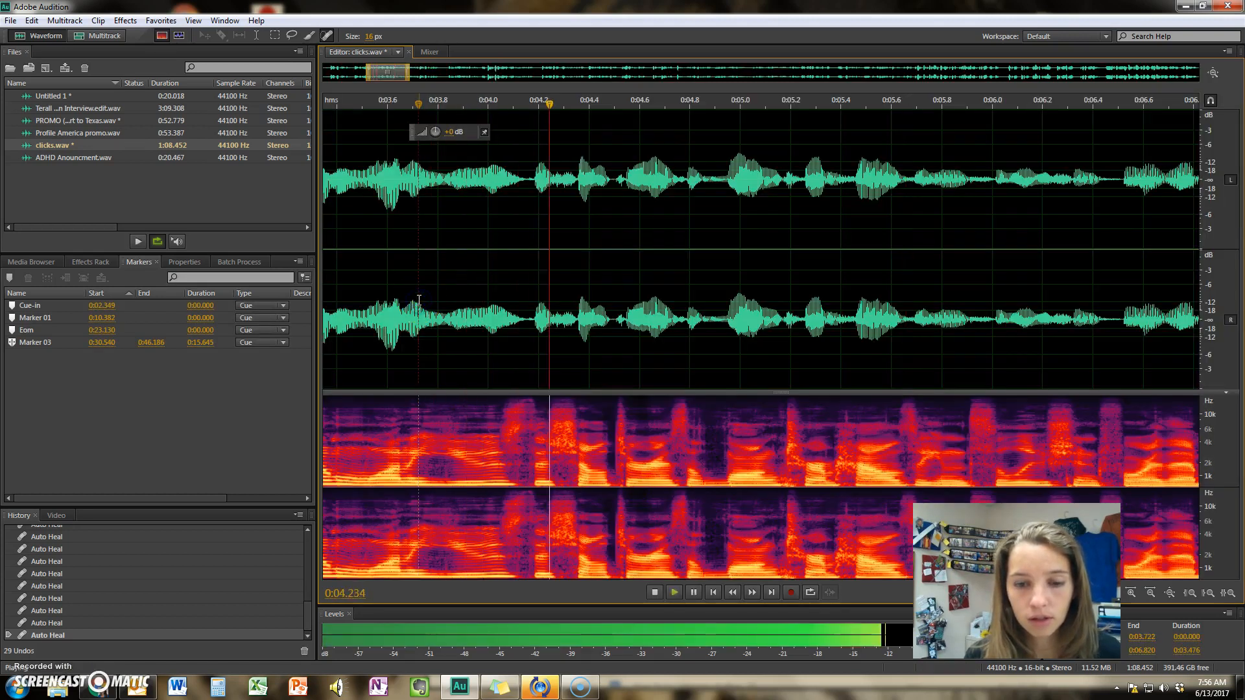
pyautogui.press('space')
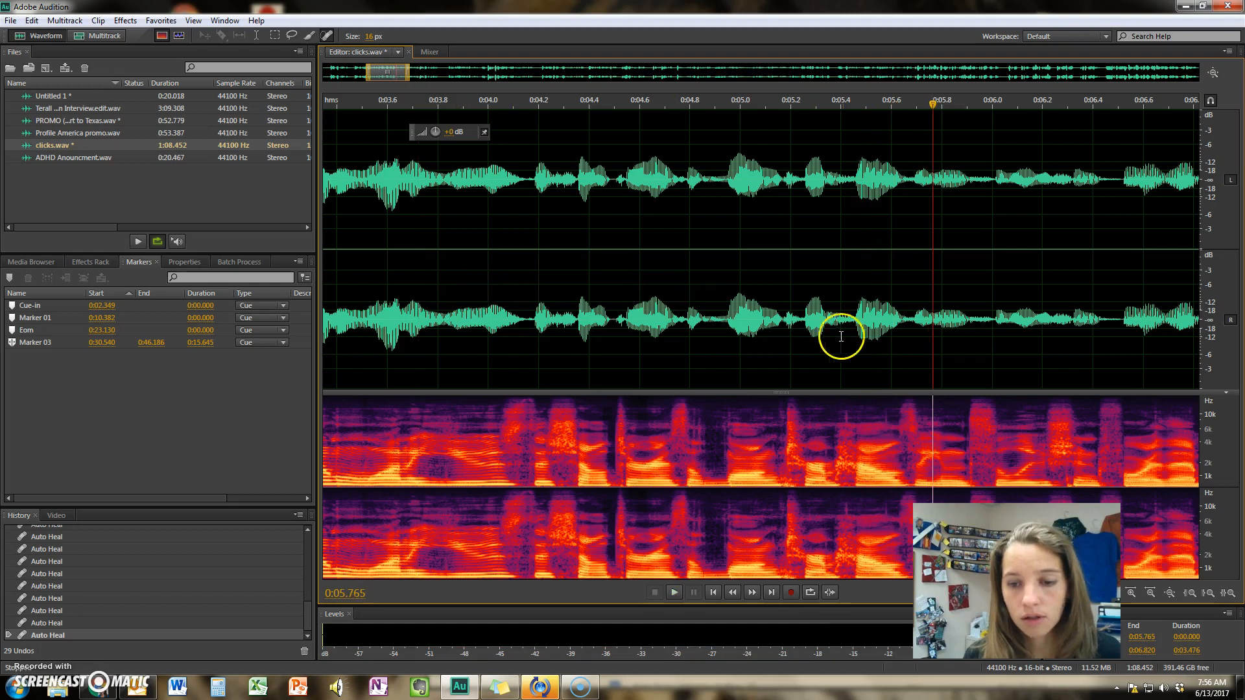
# Step: Heal the click at about 5.4 s in the spectral display and play the passage back from about 5.06 s
pyautogui.scroll(2, 880, 363)
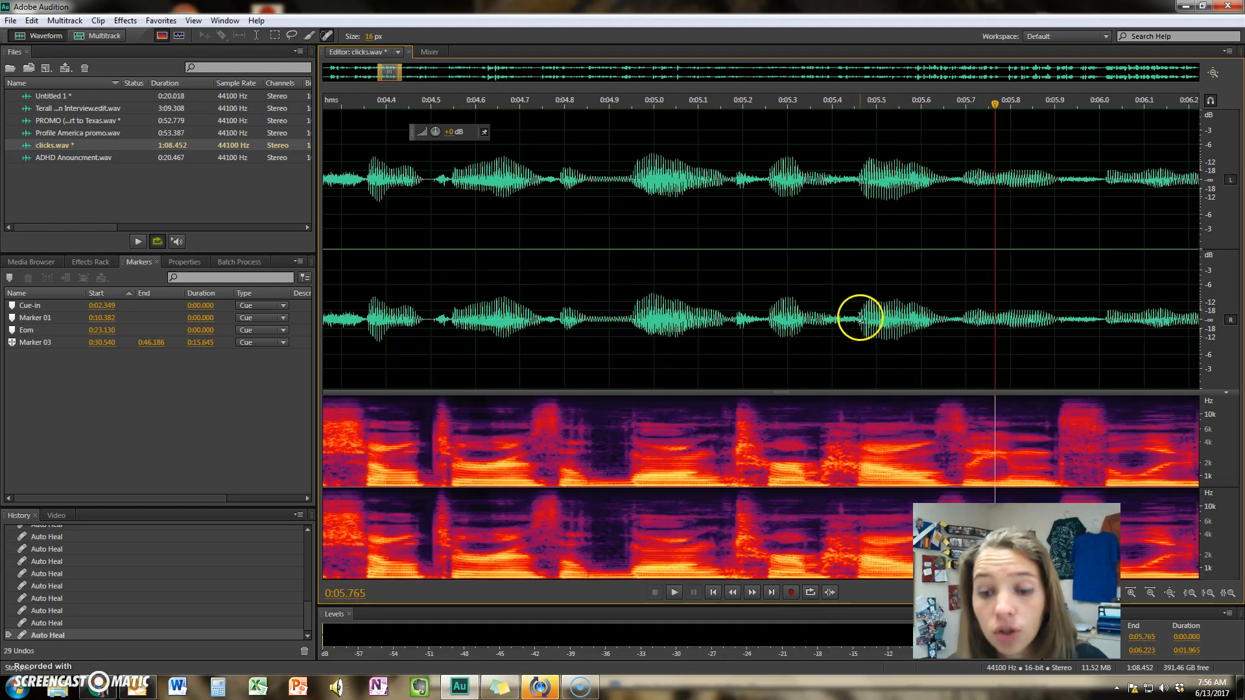
pyautogui.click(599, 321)
pyautogui.press('space')
pyautogui.press('space')
pyautogui.click(842, 421)
pyautogui.click(682, 292)
pyautogui.press('space')
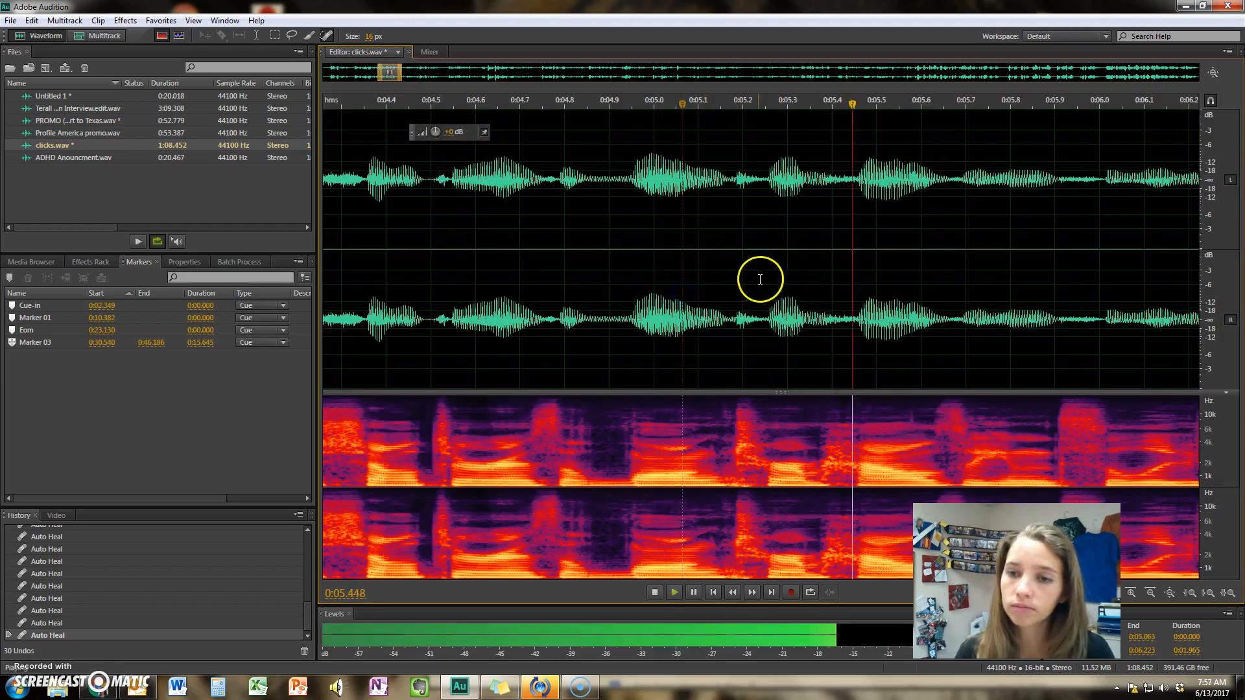
# Step: Listen on through the speech to about 10 s, and replay the pause before Marker 01 from about 8.07 s
pyautogui.scroll(-4, 766, 279)
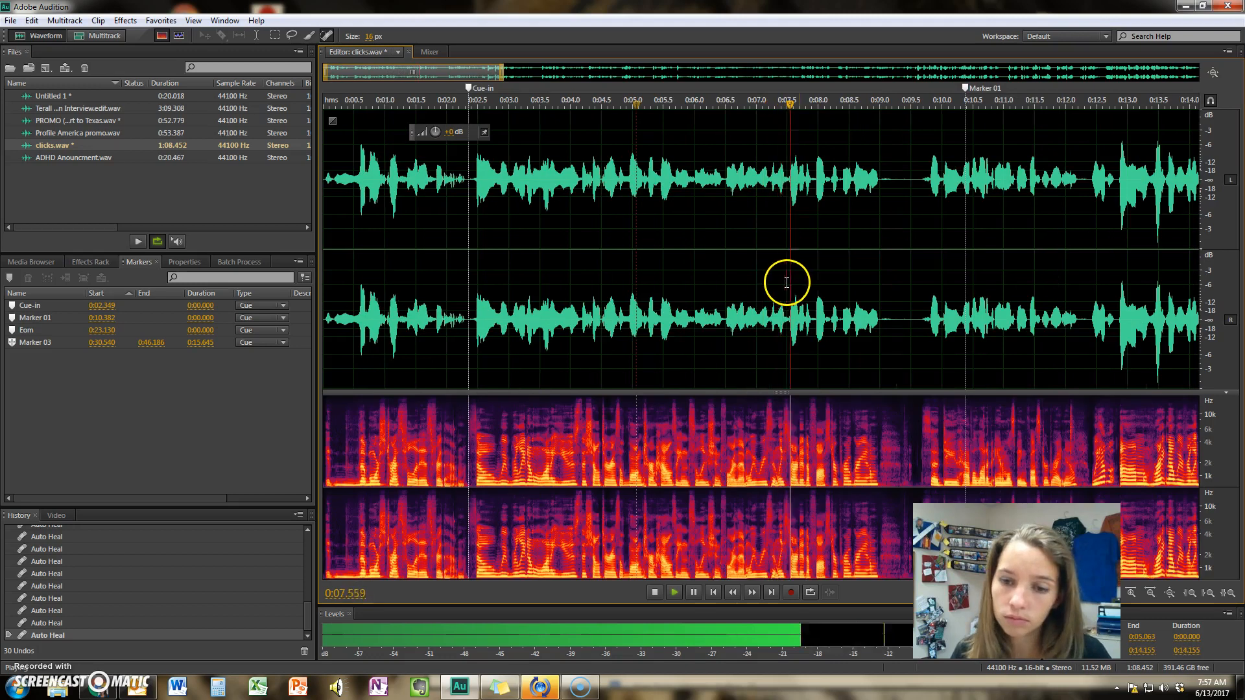
pyautogui.scroll(-1, 878, 281)
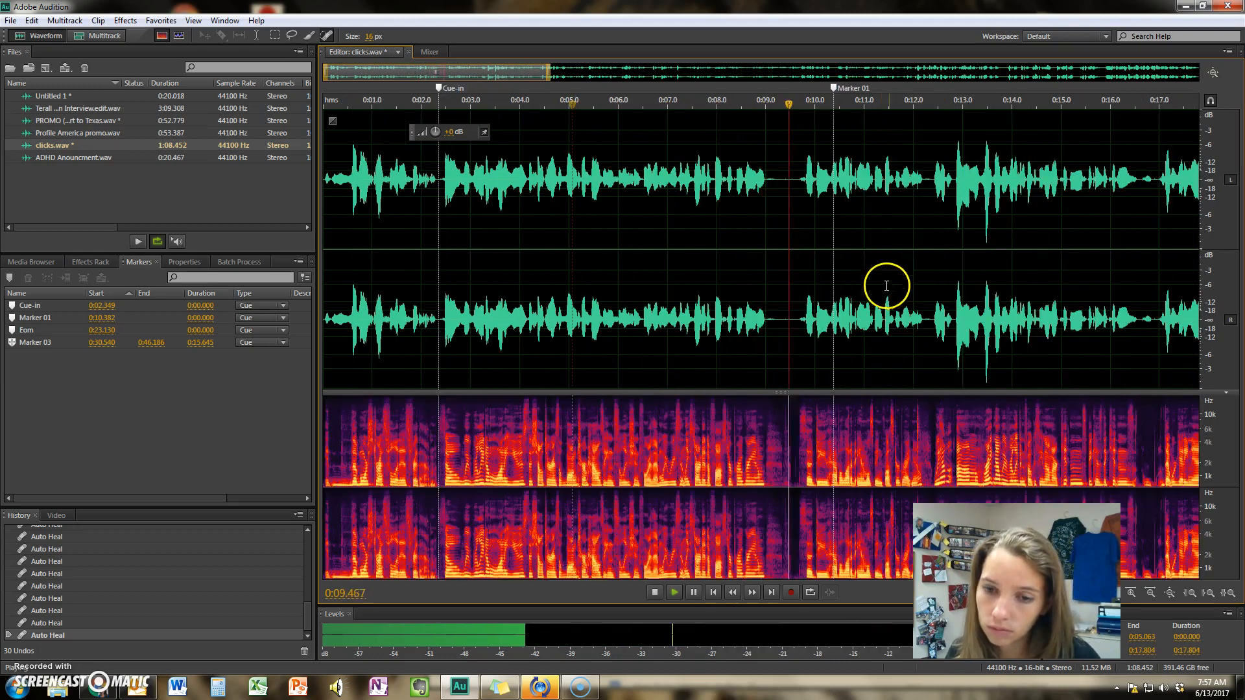
pyautogui.press('space')
pyautogui.scroll(3, 884, 322)
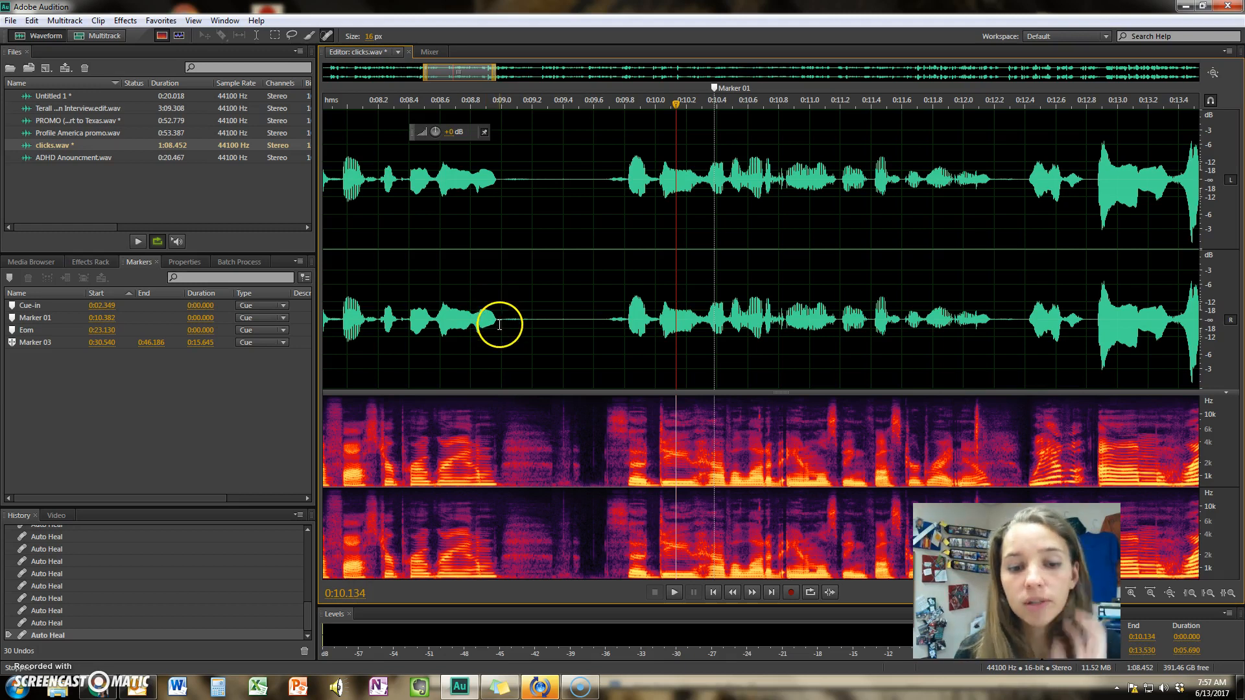
pyautogui.click(499, 324)
pyautogui.press('space')
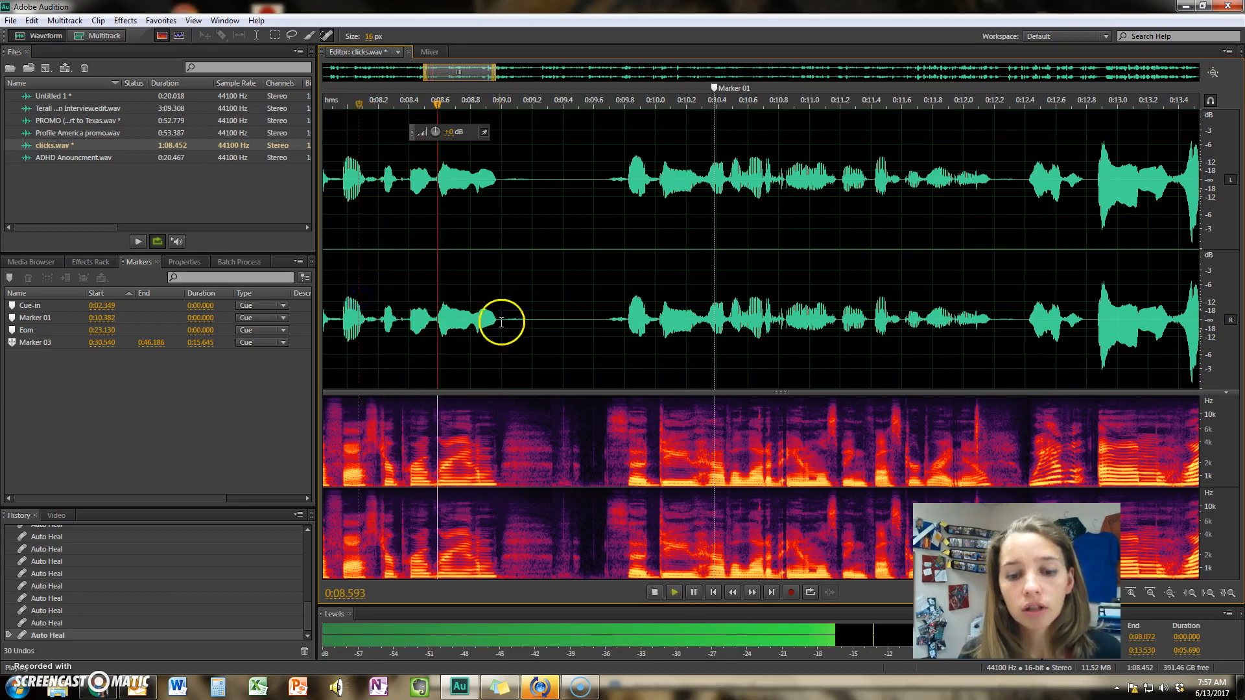
pyautogui.press('space')
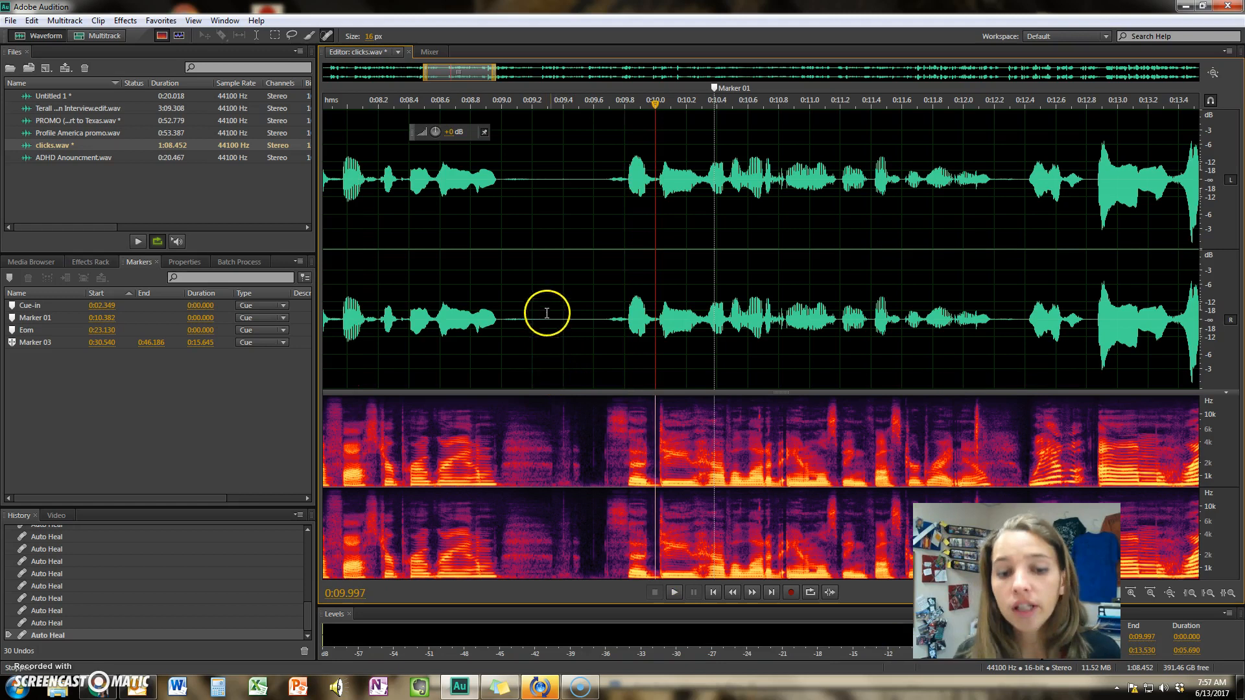
# Step: Delete the part of the pause from about 9.34 s to 9.55 s and play on from about 9.54 s
pyautogui.moveTo(554, 324); pyautogui.dragTo(586, 324)
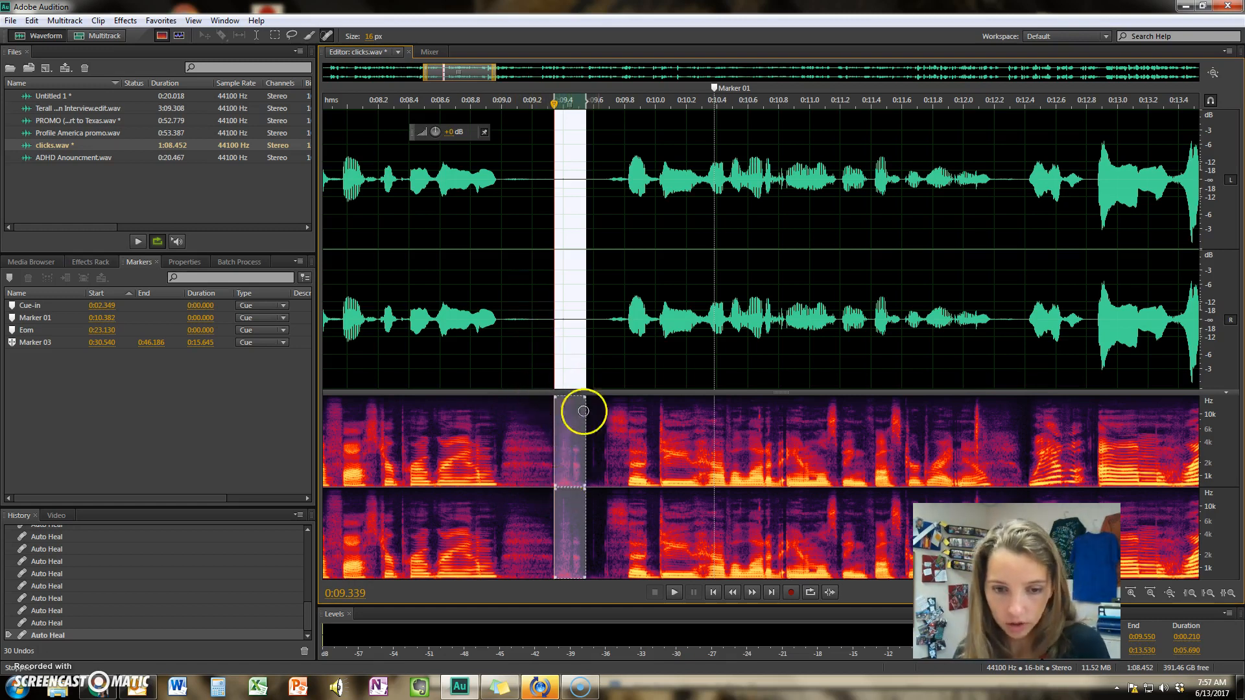
pyautogui.press('Delete')
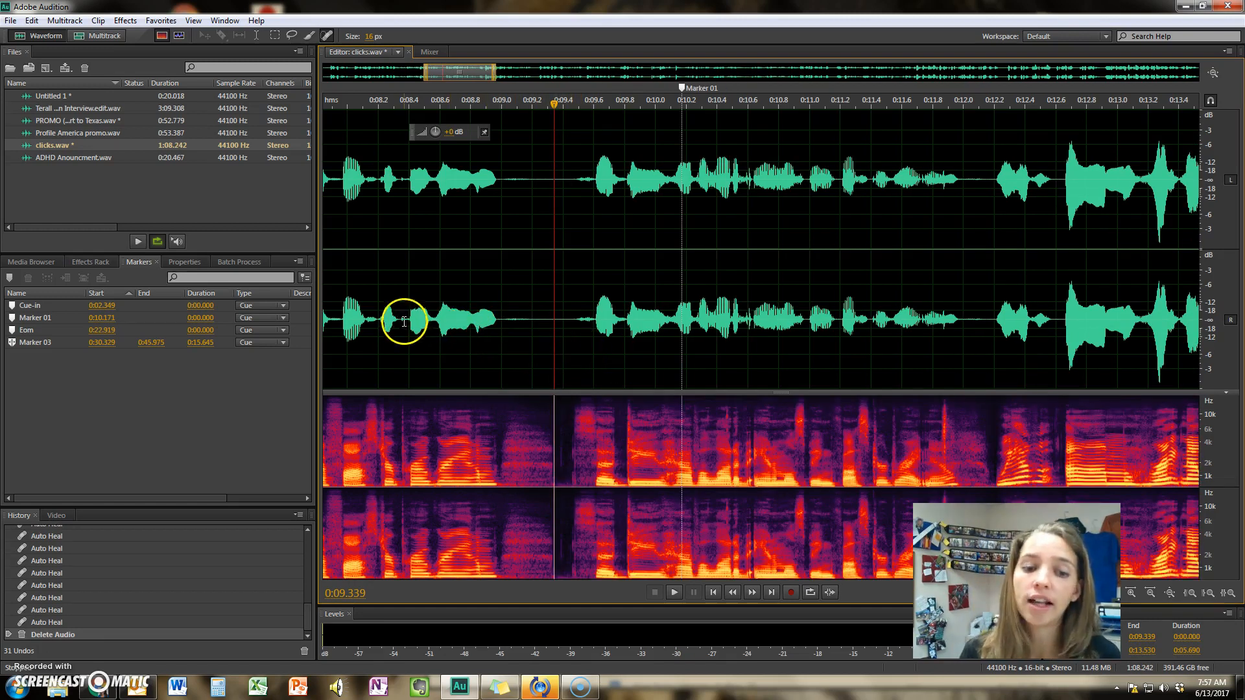
pyautogui.click(585, 316)
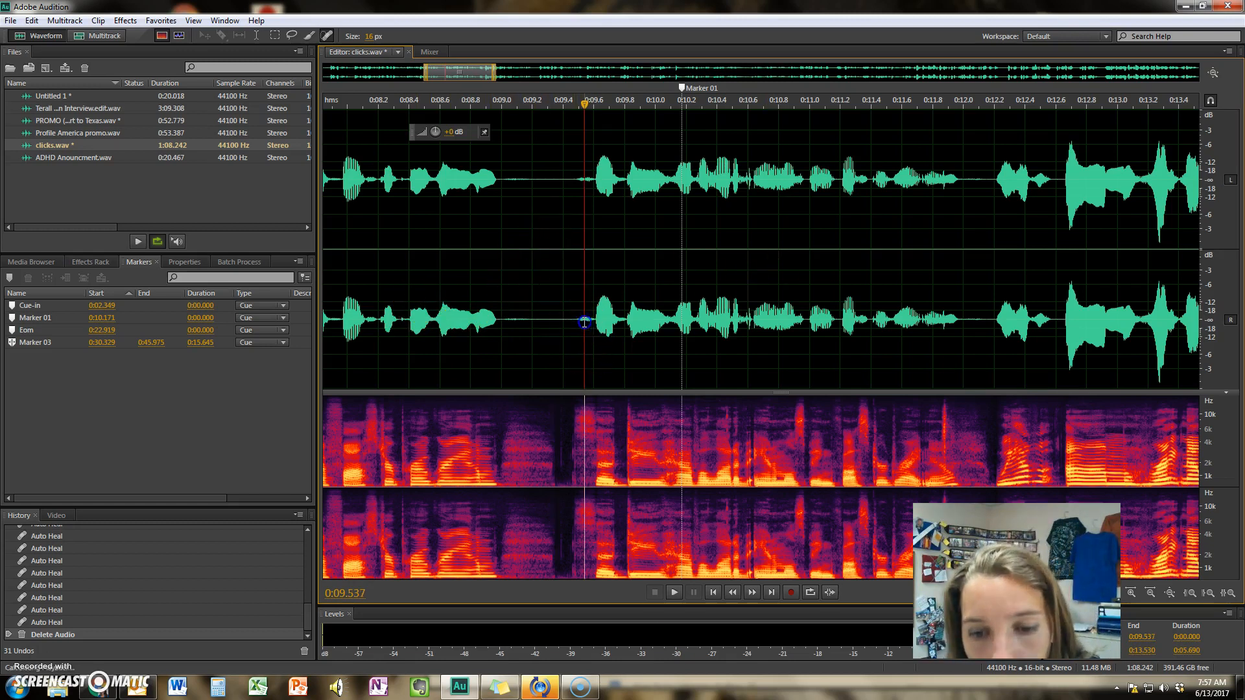
pyautogui.press('space')
pyautogui.press('space')
# Step: Heal the click's upper frequencies at about 10.46 s, just after Marker 01, and play back from 10.0 s
pyautogui.scroll(3, 769, 337)
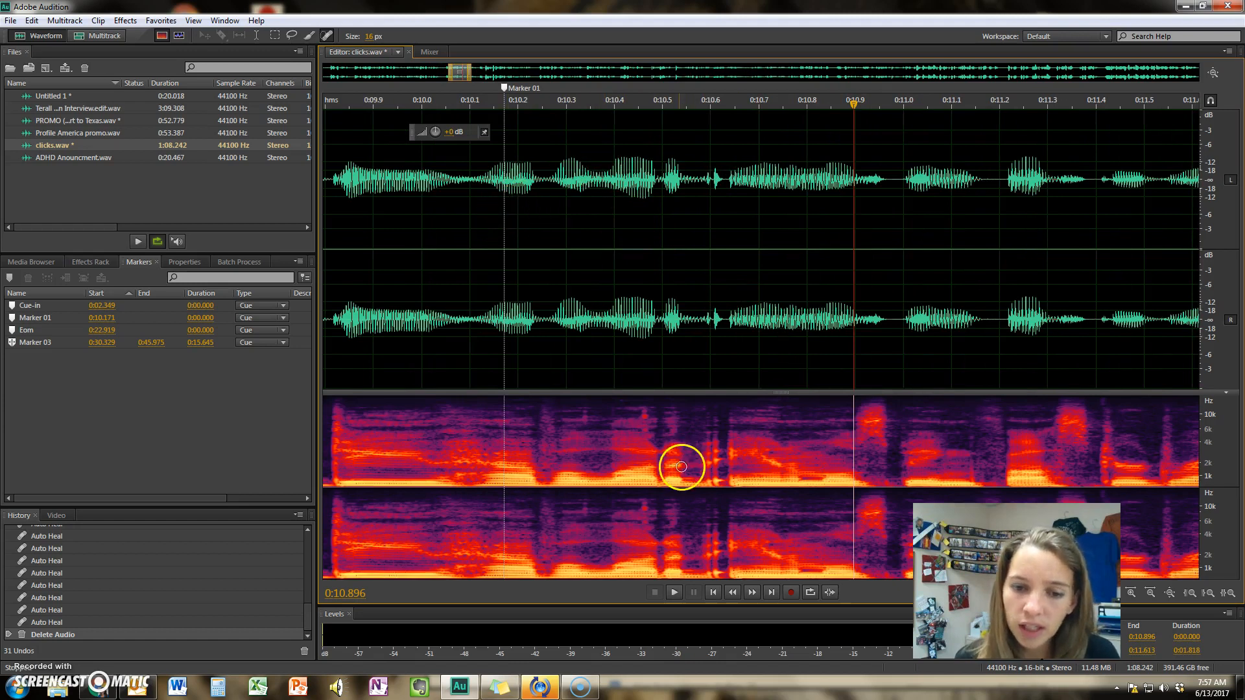
pyautogui.click(530, 308)
pyautogui.press('space')
pyautogui.press('space')
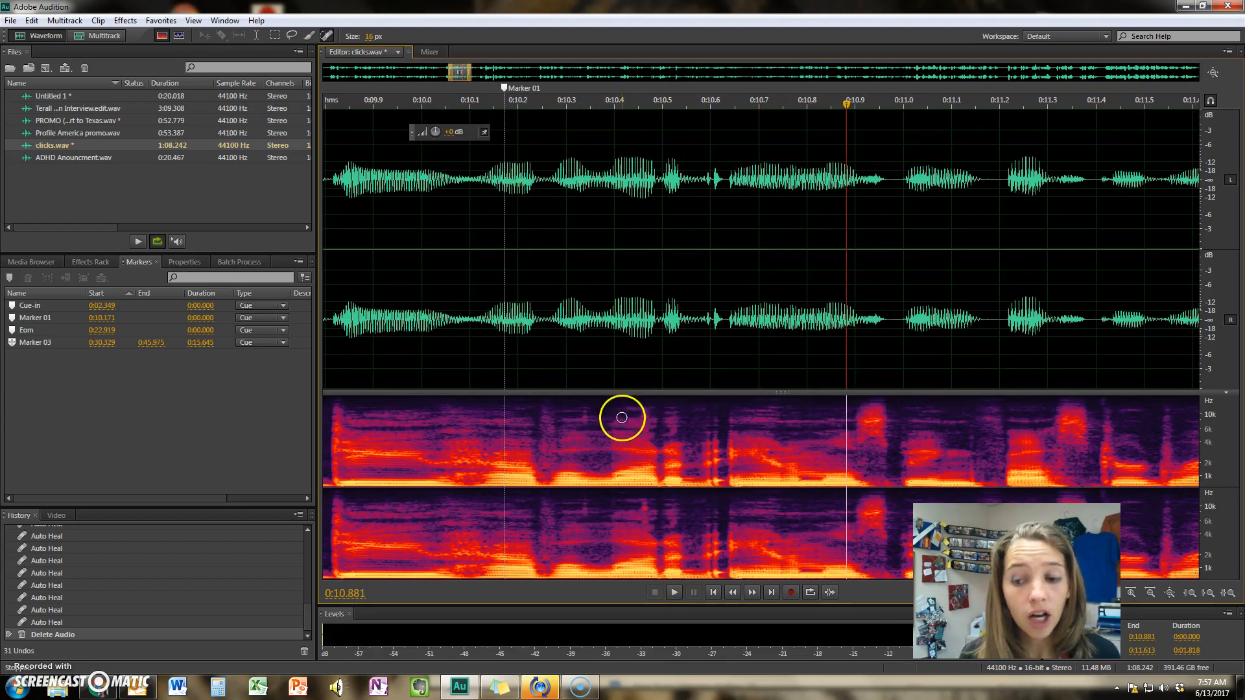
pyautogui.moveTo(645, 431); pyautogui.dragTo(642, 397)
pyautogui.click(419, 257)
pyautogui.press('space')
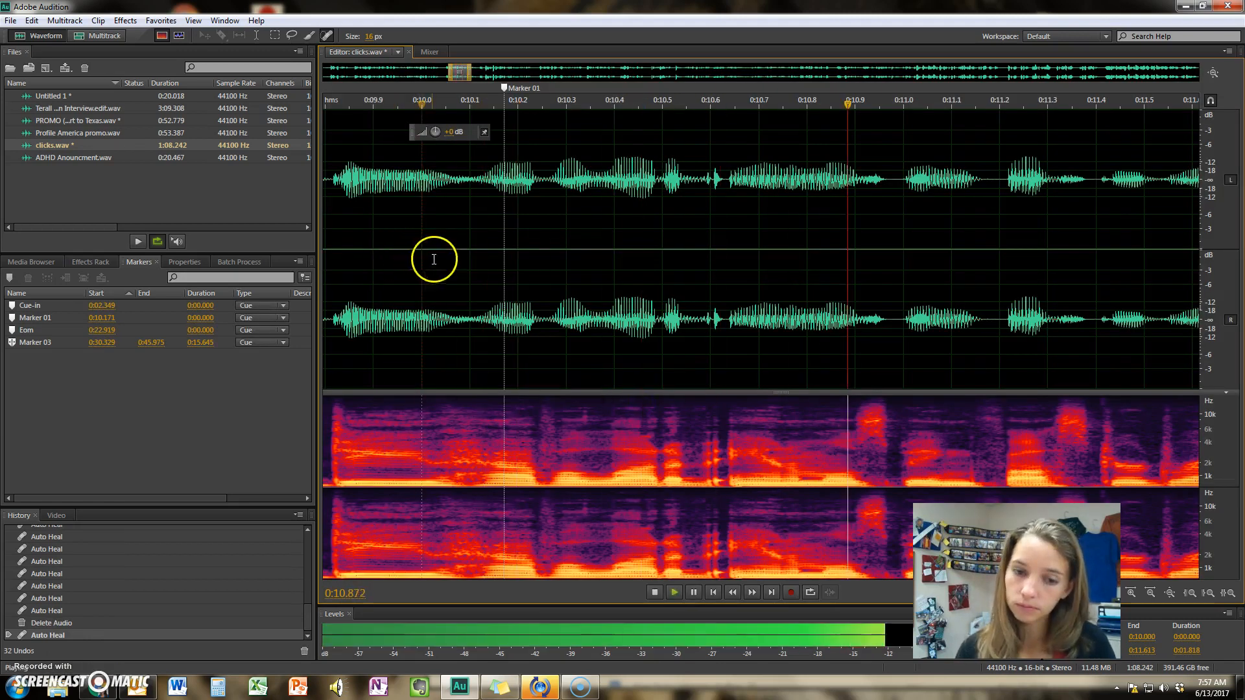
pyautogui.press('space')
# Step: Heal the upper frequencies at about 10.33 s and play the speech back from about 9.86 s
pyautogui.moveTo(586, 425); pyautogui.dragTo(584, 408)
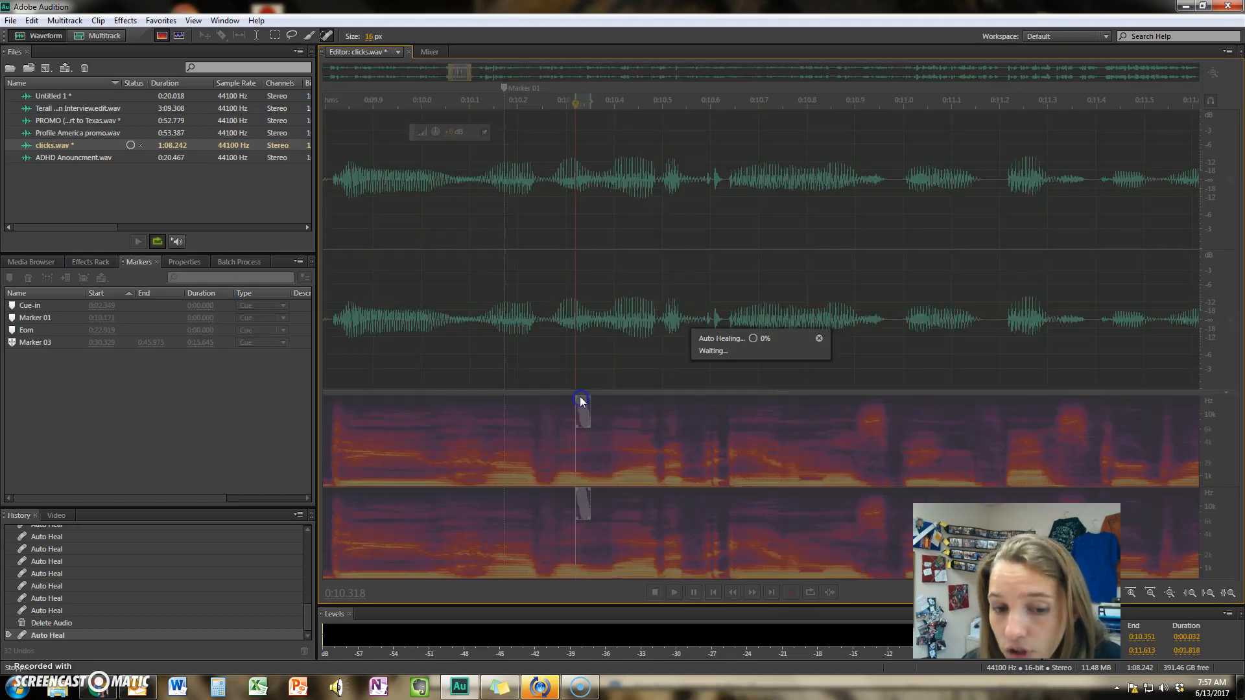
pyautogui.press('space')
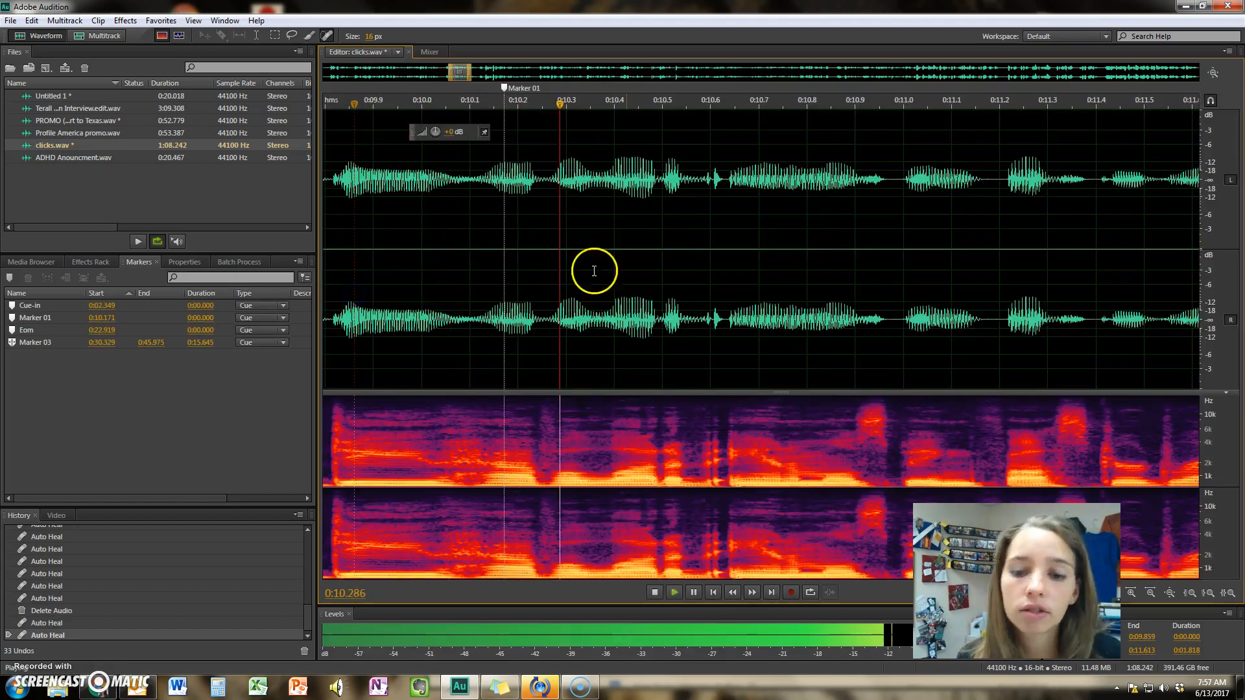
pyautogui.scroll(-2, 670, 271)
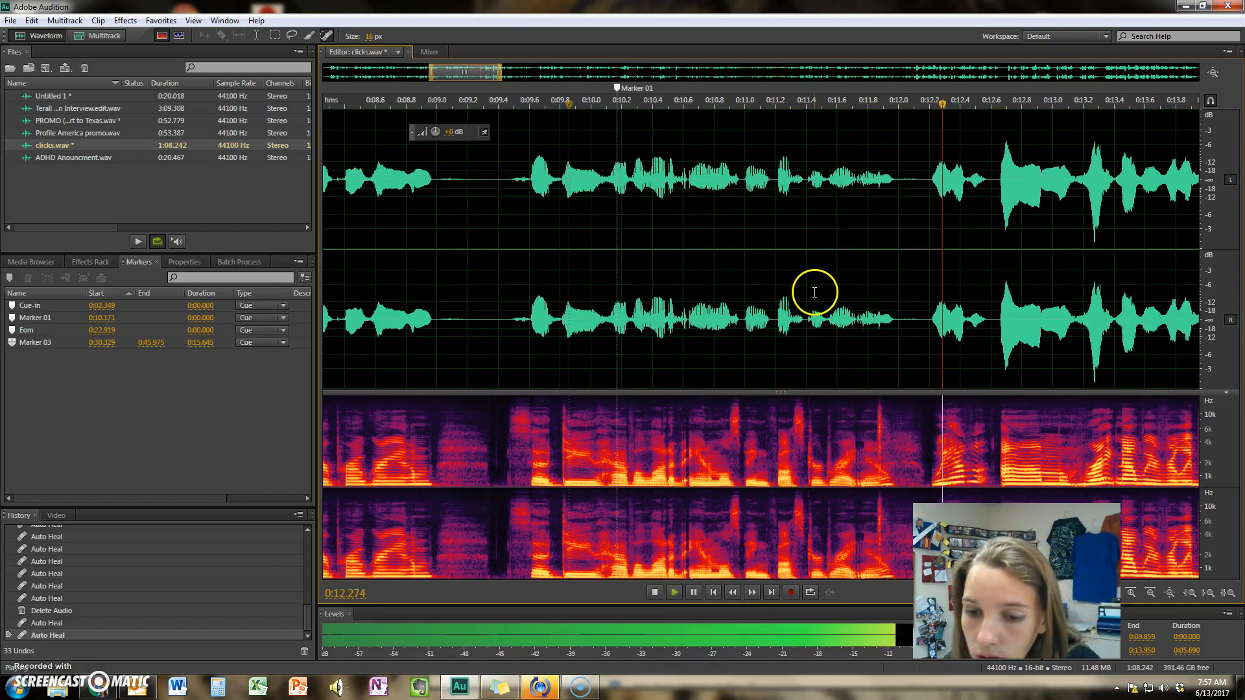
pyautogui.press('space')
# Step: Try deleting the click from about 11.86 s to 11.89 s, play back from about 11.11 s, and undo the deletion
pyautogui.scroll(-1, 903, 315)
pyautogui.scroll(3, 900, 315)
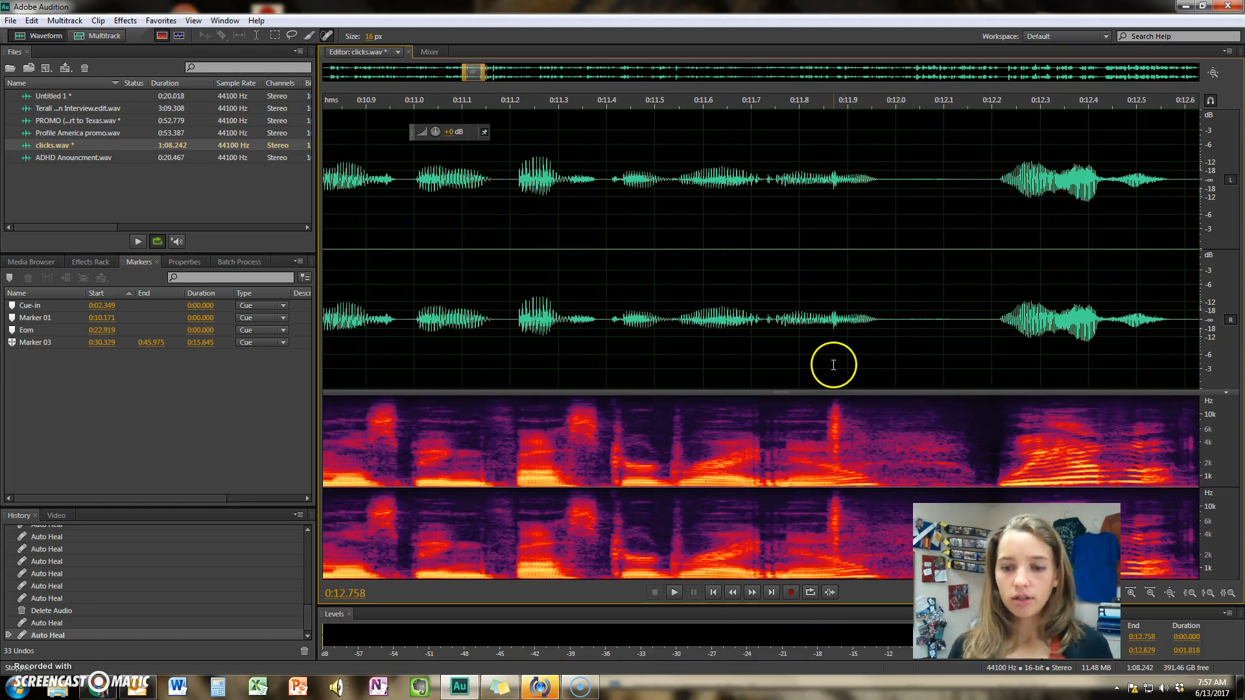
pyautogui.moveTo(831, 317); pyautogui.dragTo(841, 316)
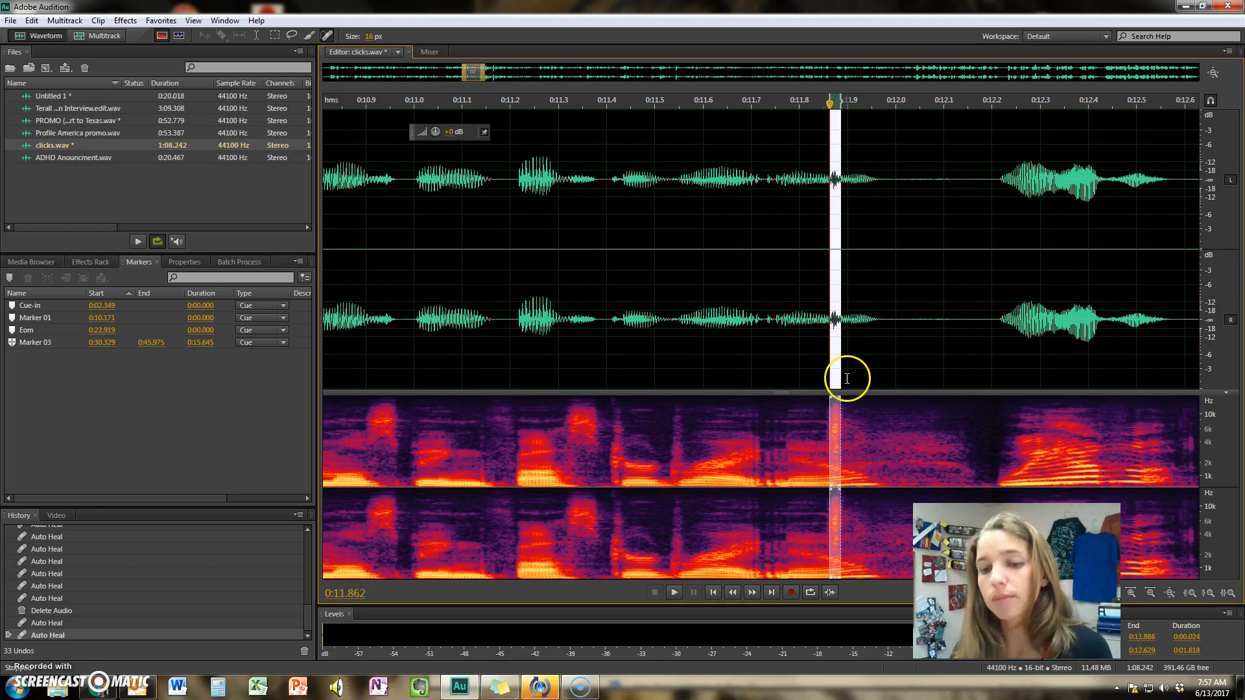
pyautogui.press('Delete')
pyautogui.click(467, 318)
pyautogui.press('space')
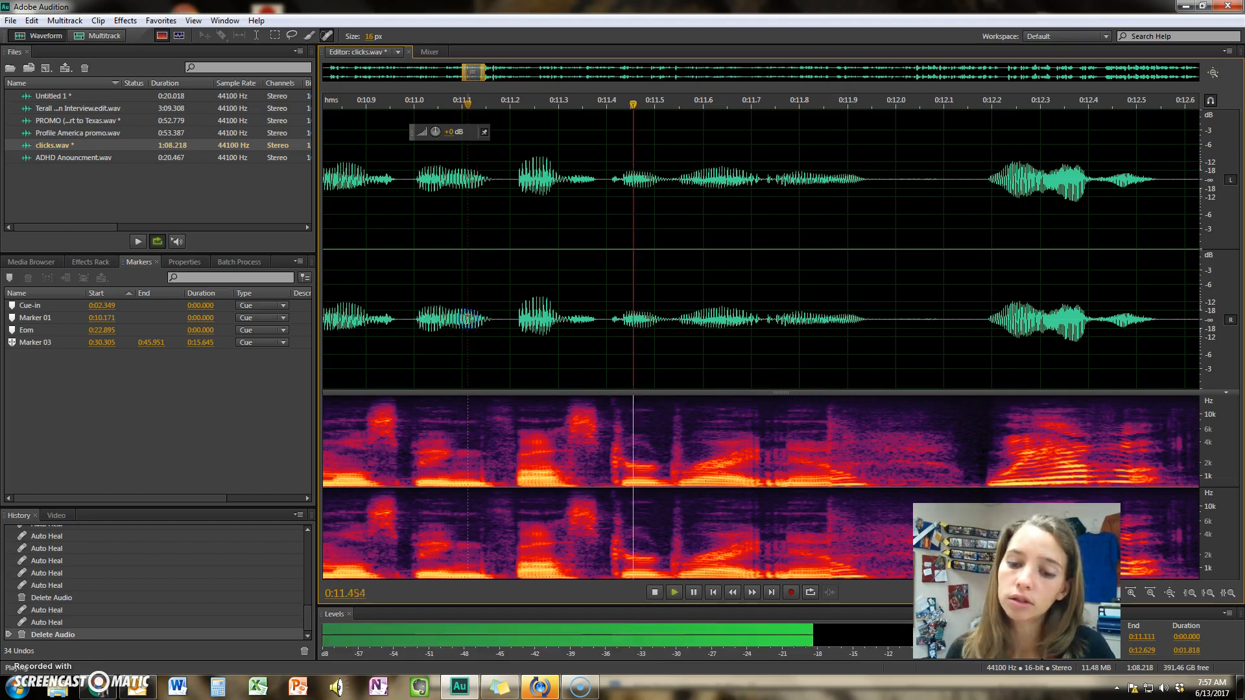
pyautogui.press('space')
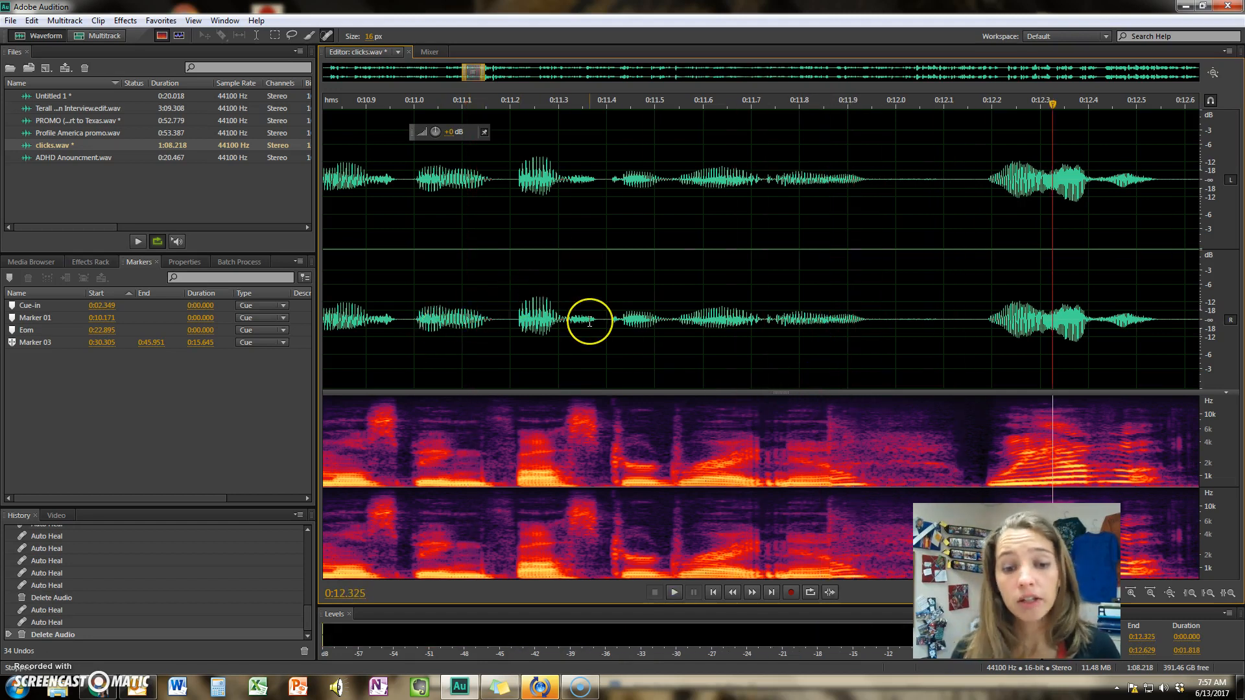
pyautogui.hotkey('ctrl', 'z')
# Step: Heal the click at about 11.87 s in the spectral display and place the playhead at about 11.23 s
pyautogui.click(791, 303)
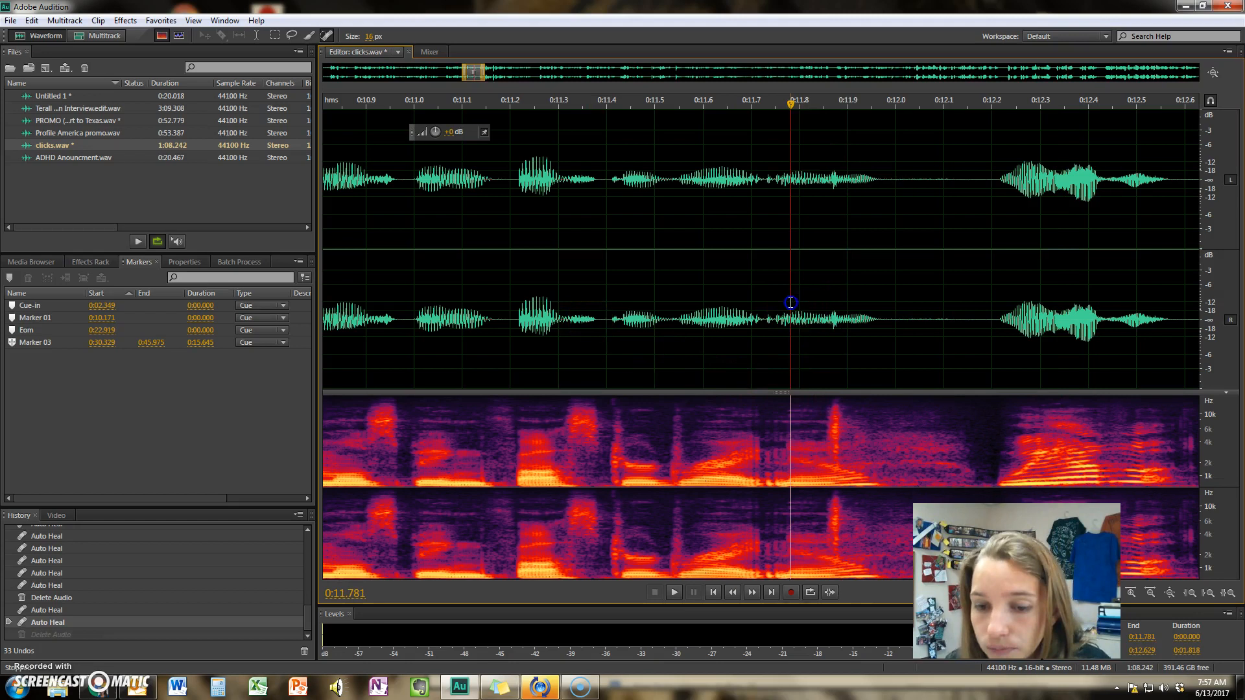
pyautogui.moveTo(837, 458); pyautogui.dragTo(834, 410)
pyautogui.click(843, 456)
pyautogui.click(526, 298)
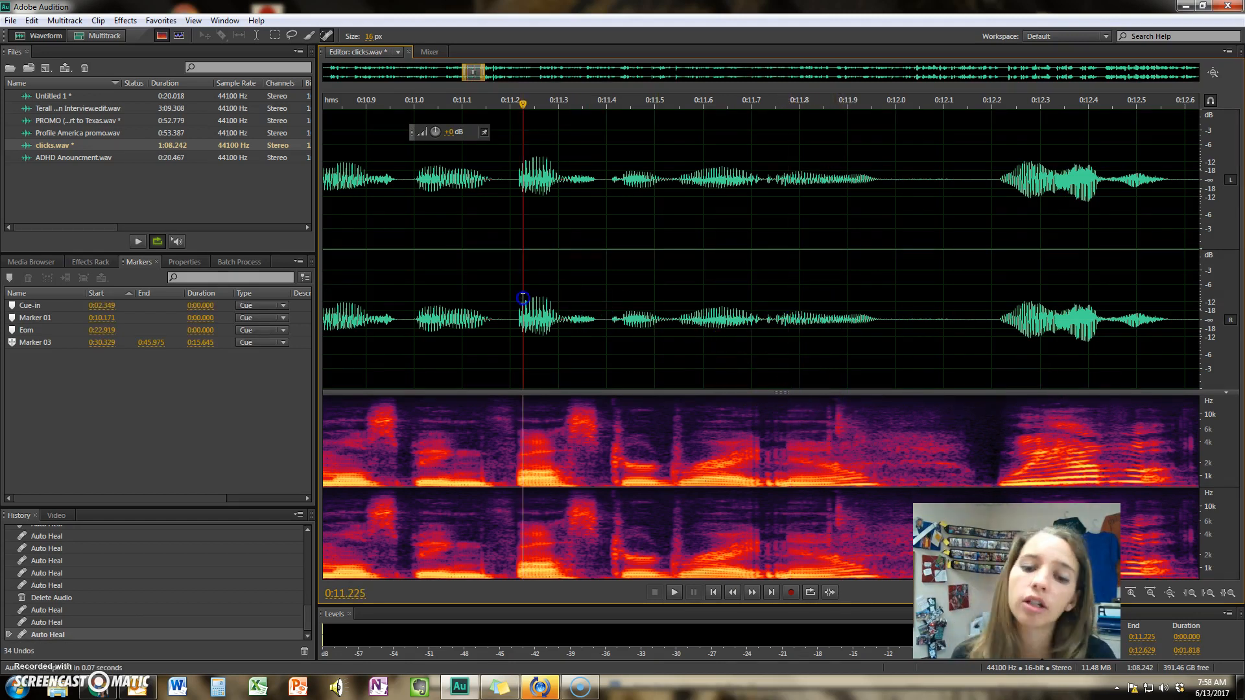
# Step: Heal the upper frequencies of the click at about 11.89 s and play the speech back from about 11.05 s
pyautogui.press('space')
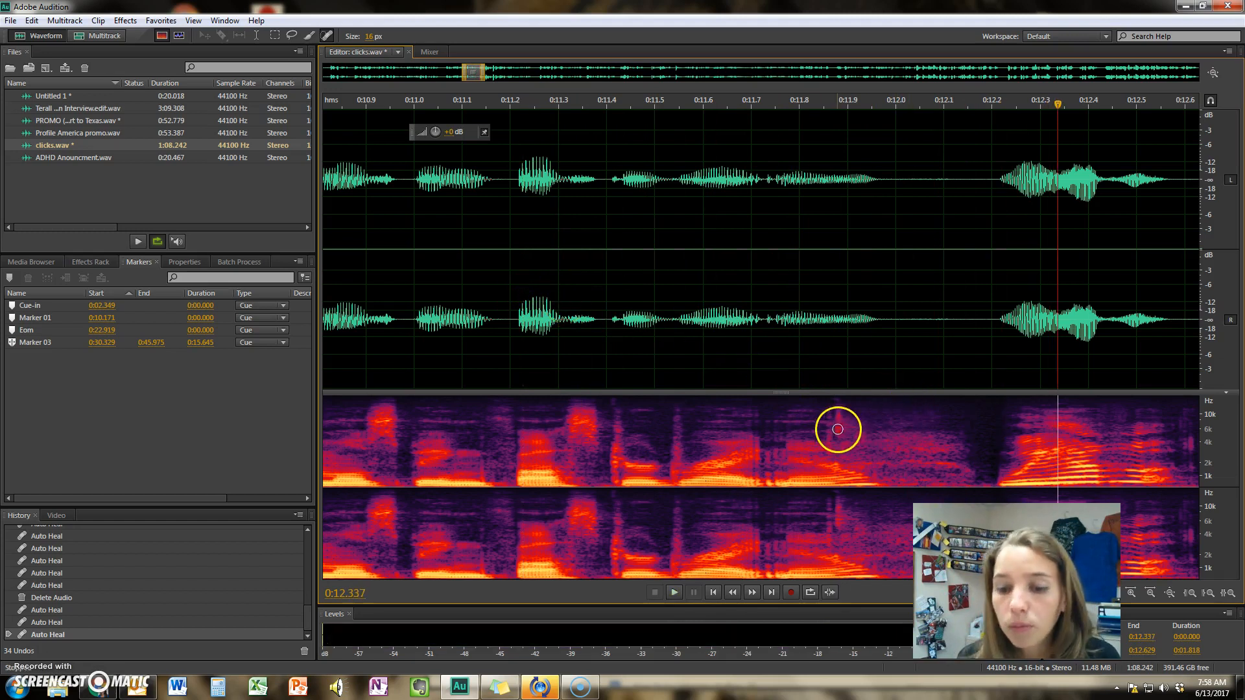
pyautogui.moveTo(842, 447); pyautogui.dragTo(843, 406)
pyautogui.click(439, 285)
pyautogui.press('space')
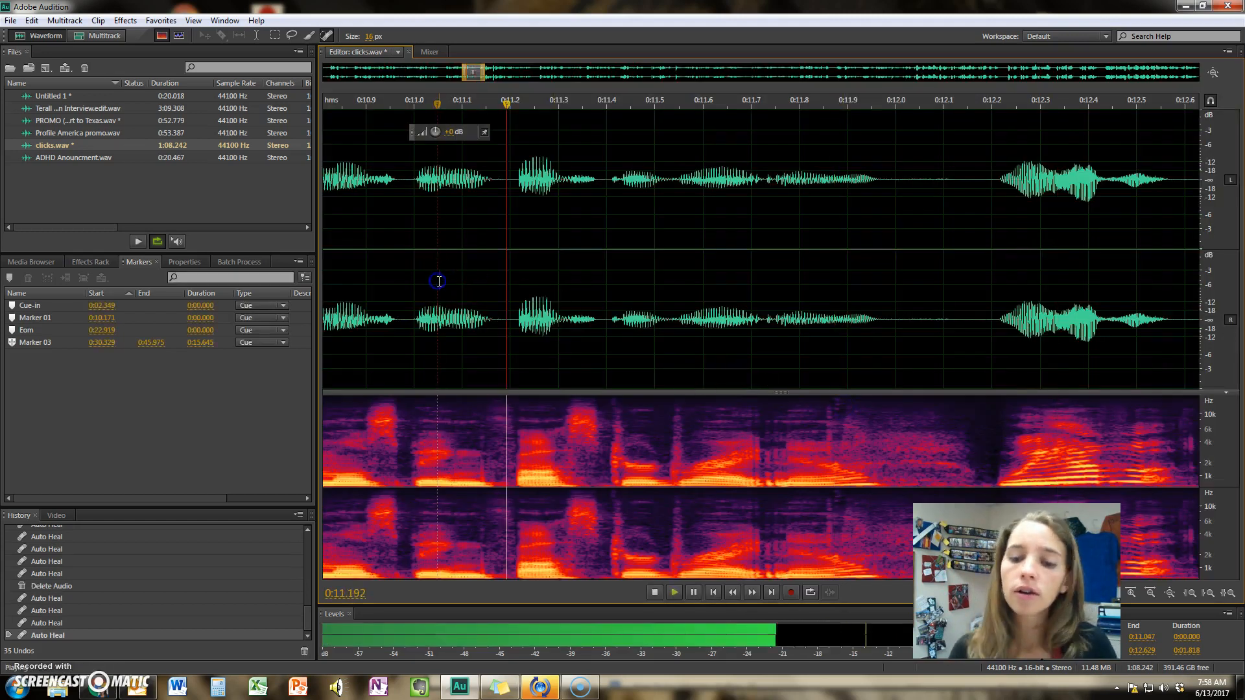
pyautogui.press('space')
pyautogui.scroll(-3, 661, 260)
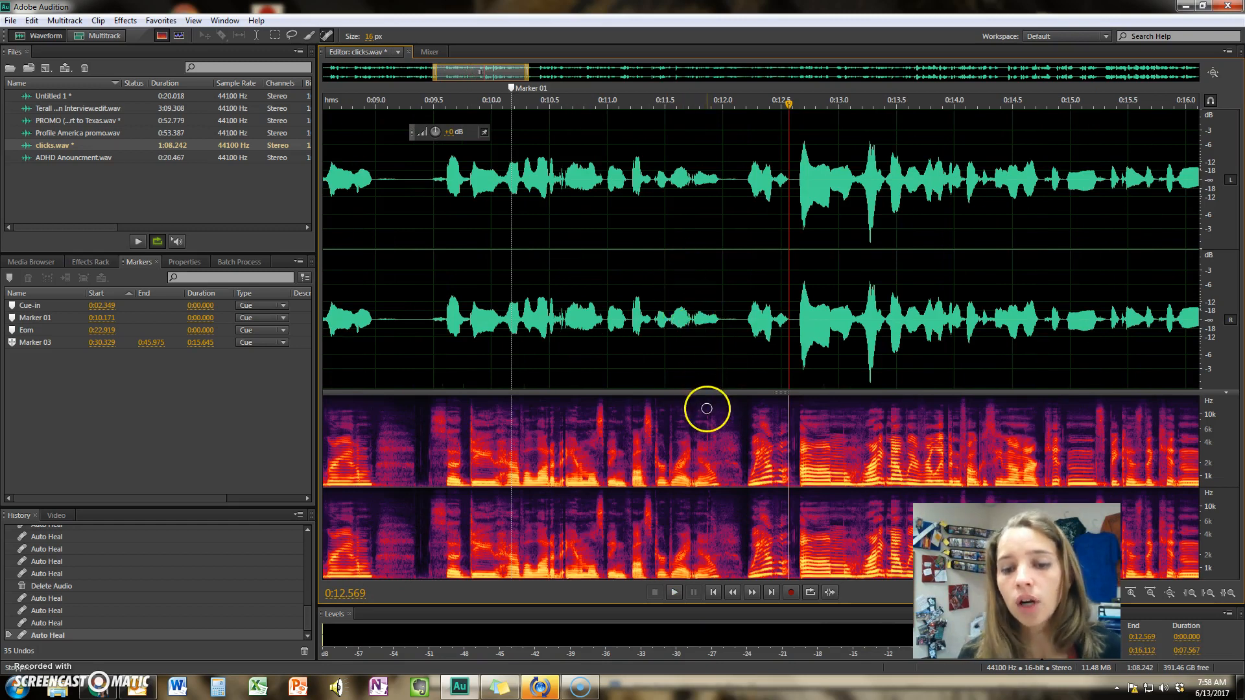
# Step: Play the speech back from about 11.95 s to listen for further mouth clicks
pyautogui.scroll(3, 700, 377)
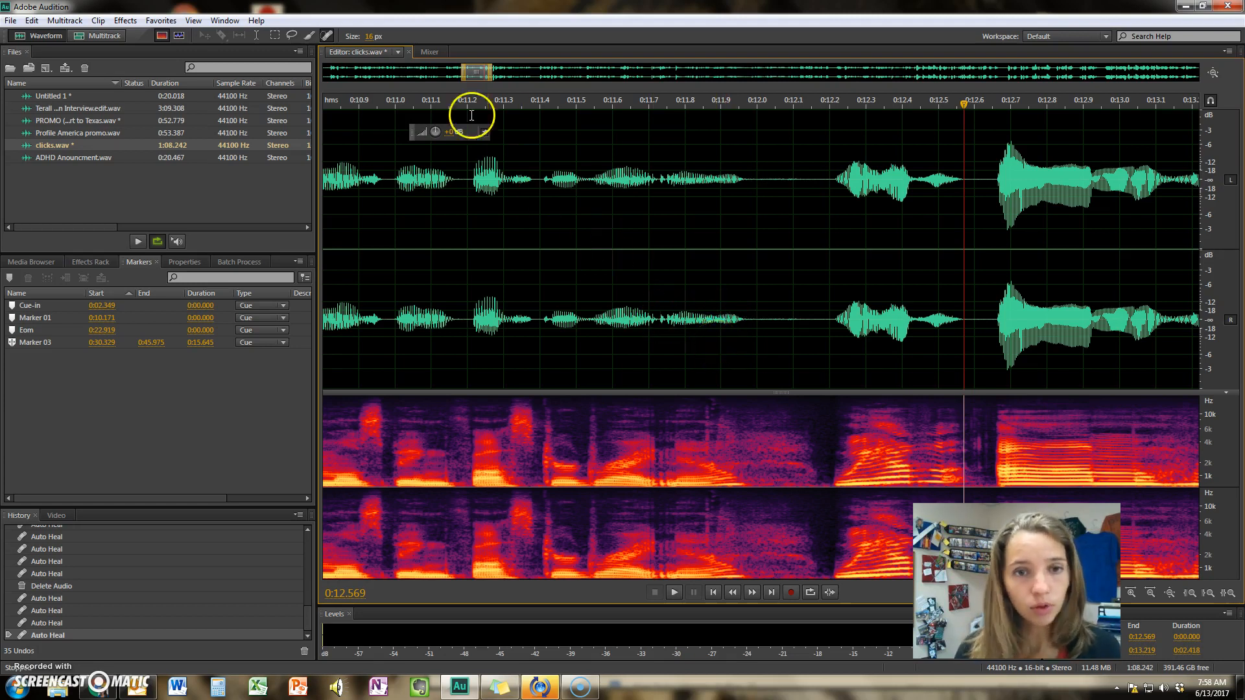
pyautogui.moveTo(470, 74); pyautogui.dragTo(480, 74)
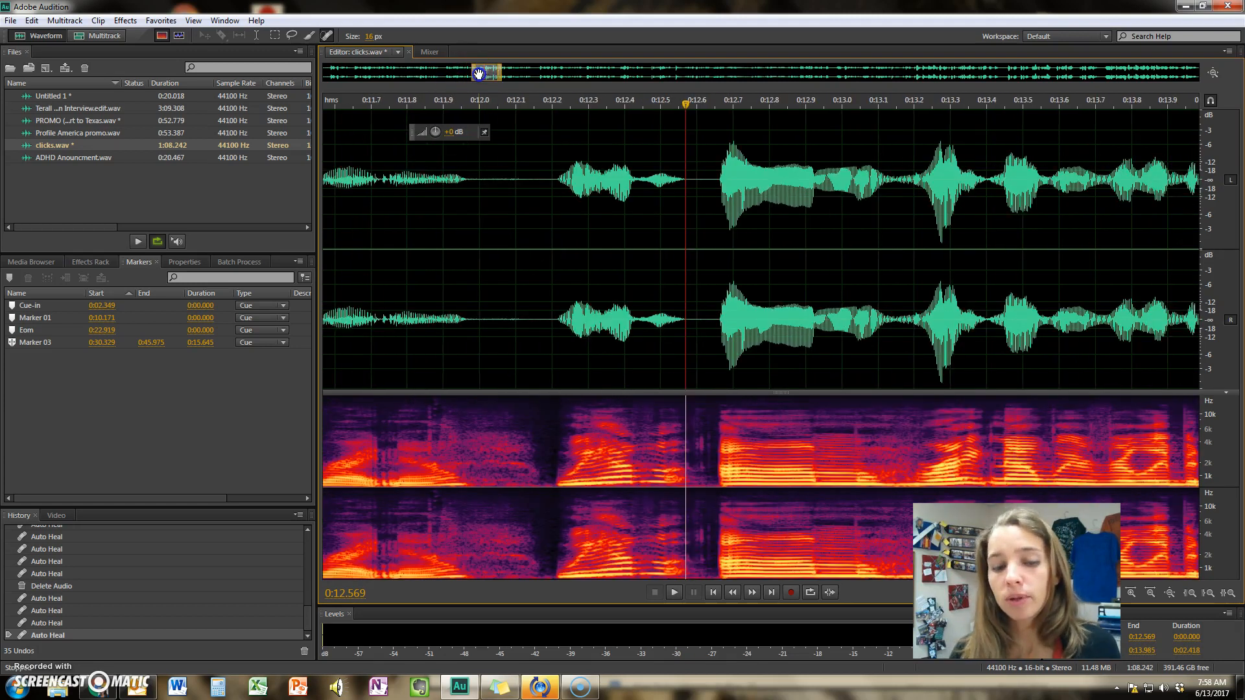
pyautogui.click(463, 275)
pyautogui.press('space')
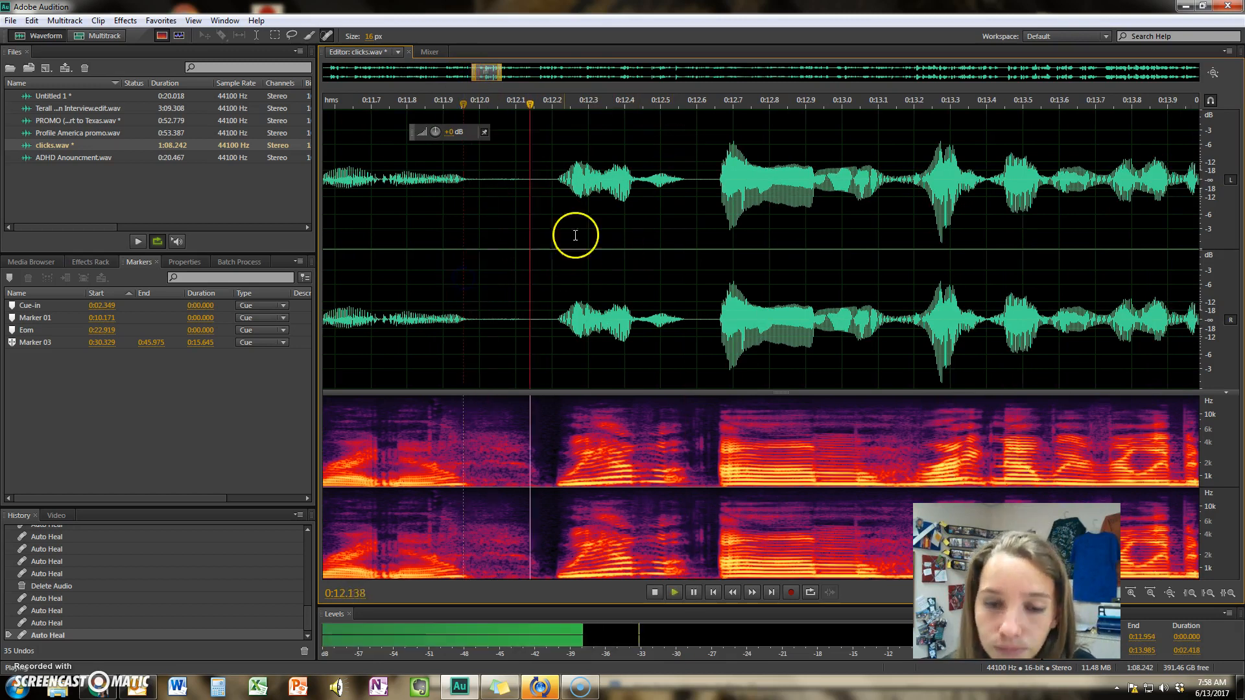
pyautogui.scroll(-6, 1057, 301)
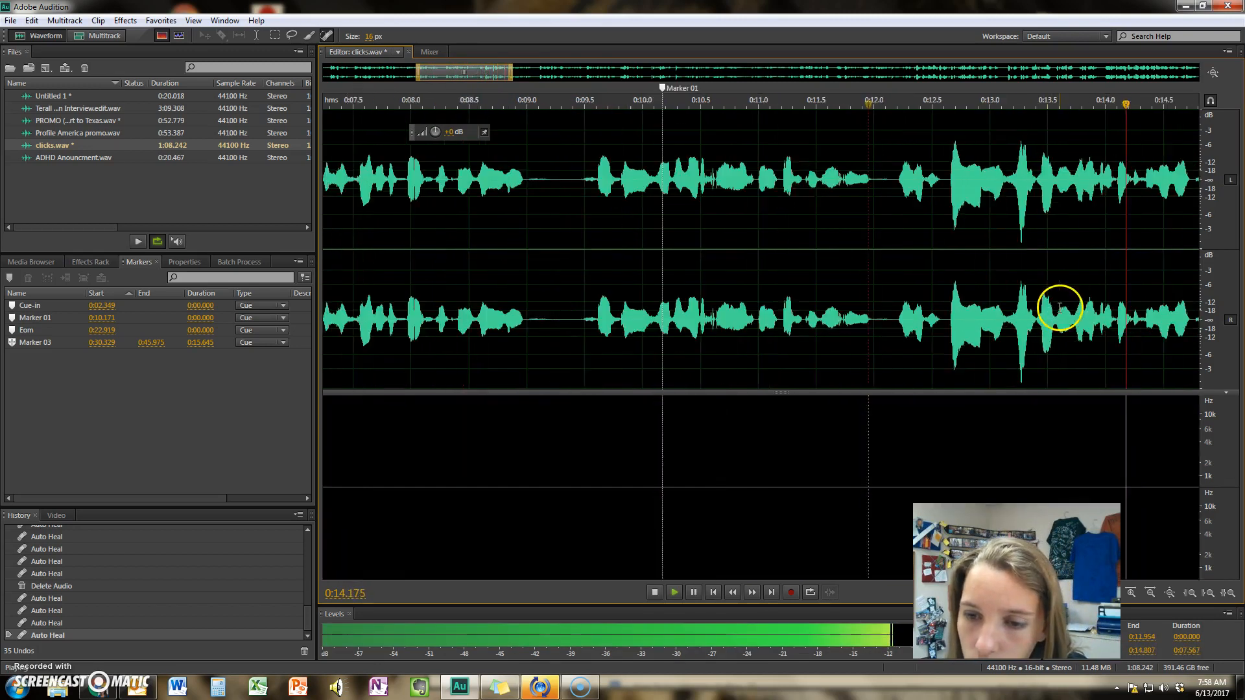
pyautogui.scroll(-1, 991, 269)
pyautogui.press('space')
# Step: Play the speech back from about 14.83 s and stop in the pause before 17 s
pyautogui.moveTo(392, 72); pyautogui.dragTo(511, 75)
pyautogui.scroll(3, 518, 366)
pyautogui.scroll(1, 777, 327)
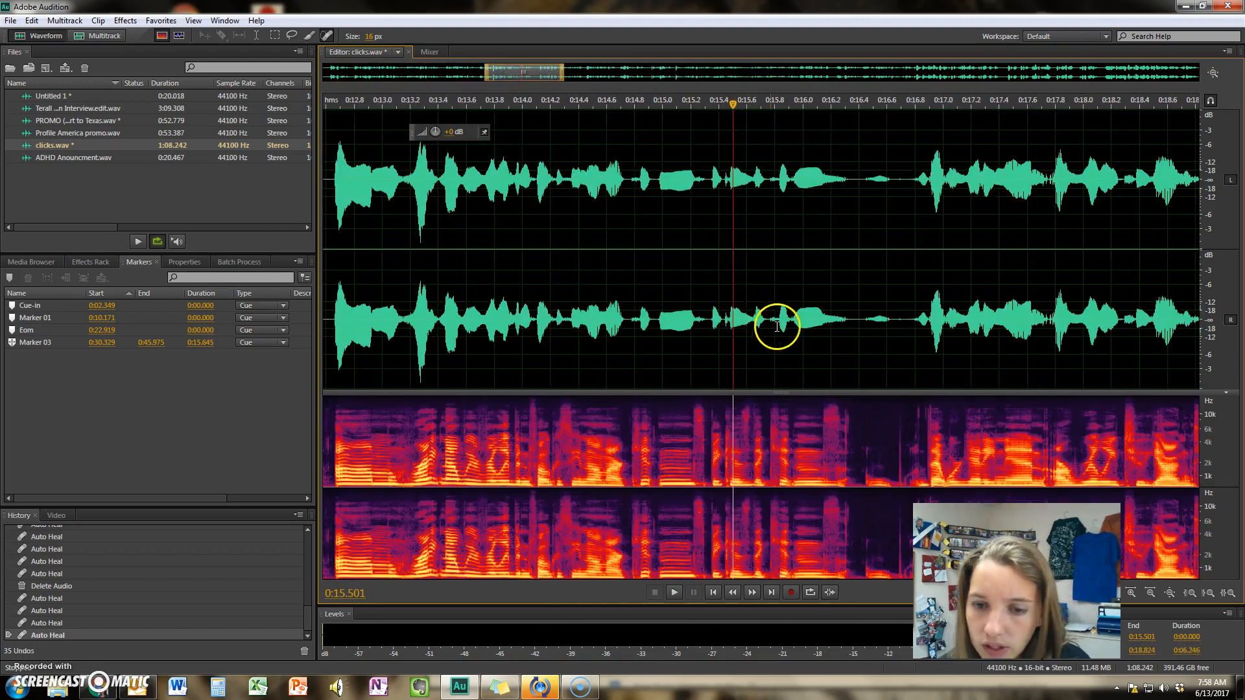
pyautogui.click(639, 288)
pyautogui.press('space')
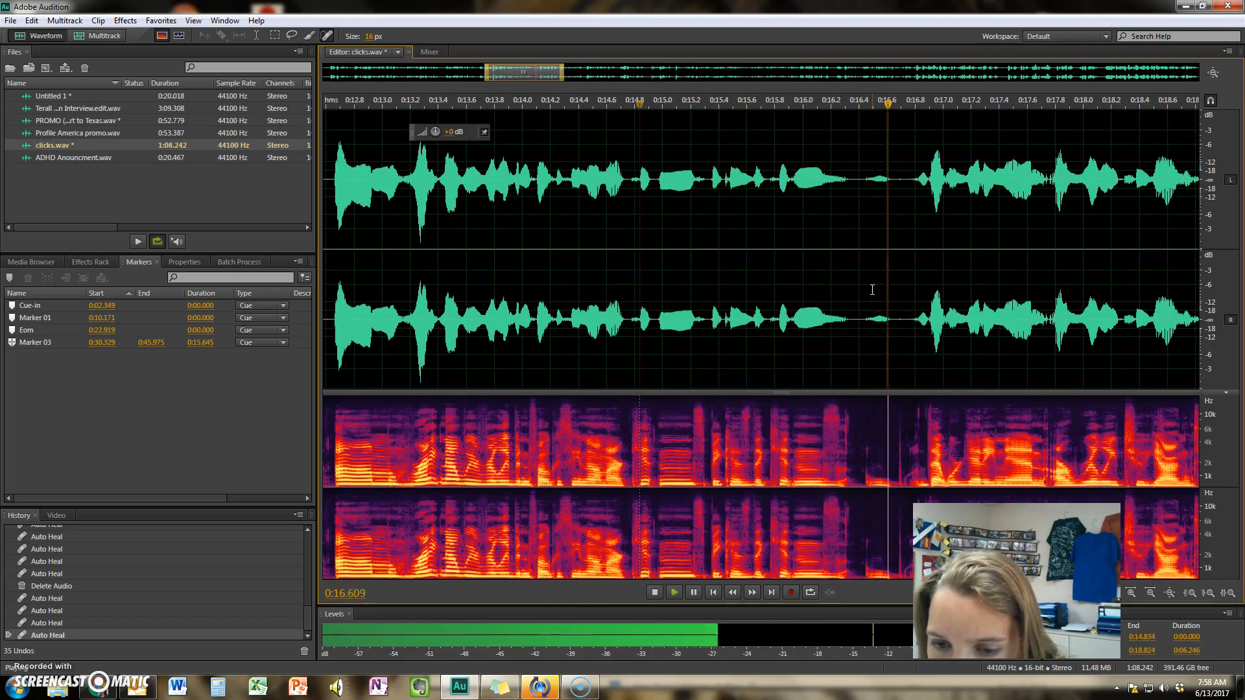
pyautogui.press('space')
# Step: Play back from about 15.9 s and heal the clicks at about 16.3 s and 16.45 s in the spectral display
pyautogui.scroll(2, 862, 303)
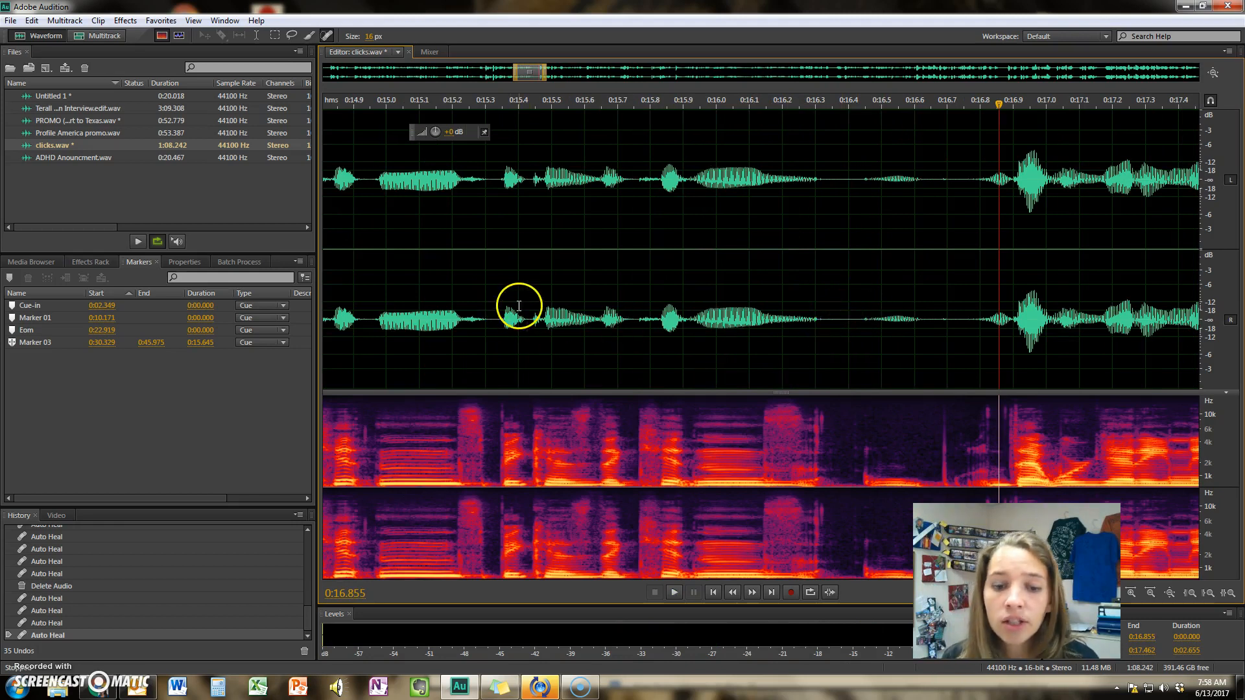
pyautogui.moveTo(528, 74); pyautogui.dragTo(540, 75)
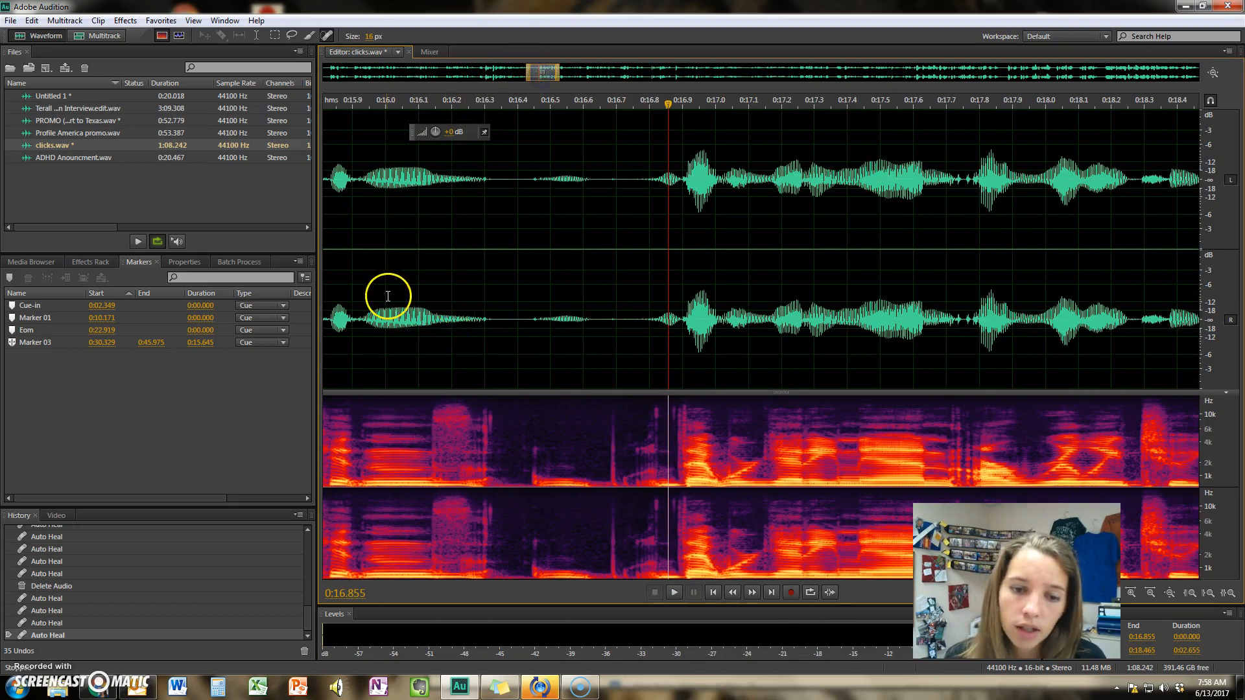
pyautogui.click(354, 317)
pyautogui.press('space')
pyautogui.press('space')
pyautogui.moveTo(485, 470); pyautogui.dragTo(490, 401)
pyautogui.moveTo(480, 448); pyautogui.dragTo(483, 400)
pyautogui.moveTo(534, 481); pyautogui.dragTo(536, 428)
# Step: Delete the click from about 16.67 s to 16.72 s, check from 15.9 s, and delete the pause audio from about 16.40 s to 16.67 s
pyautogui.moveTo(605, 316); pyautogui.dragTo(621, 310)
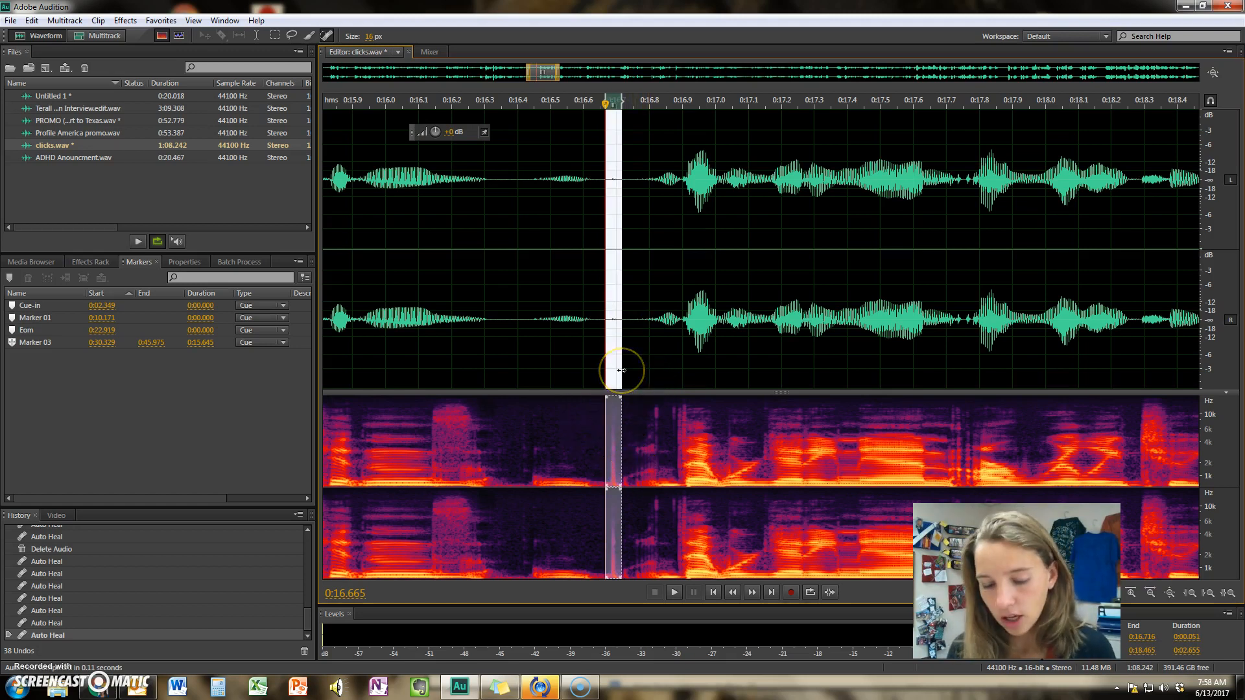
pyautogui.press('Delete')
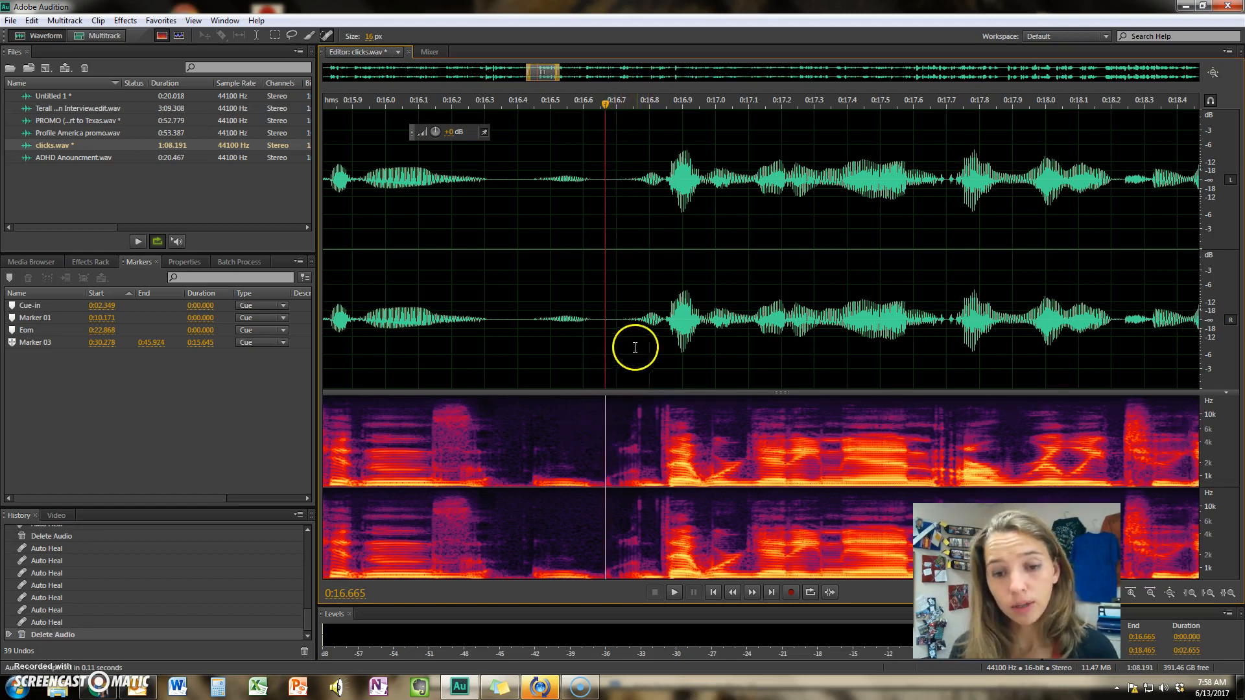
pyautogui.click(352, 288)
pyautogui.press('space')
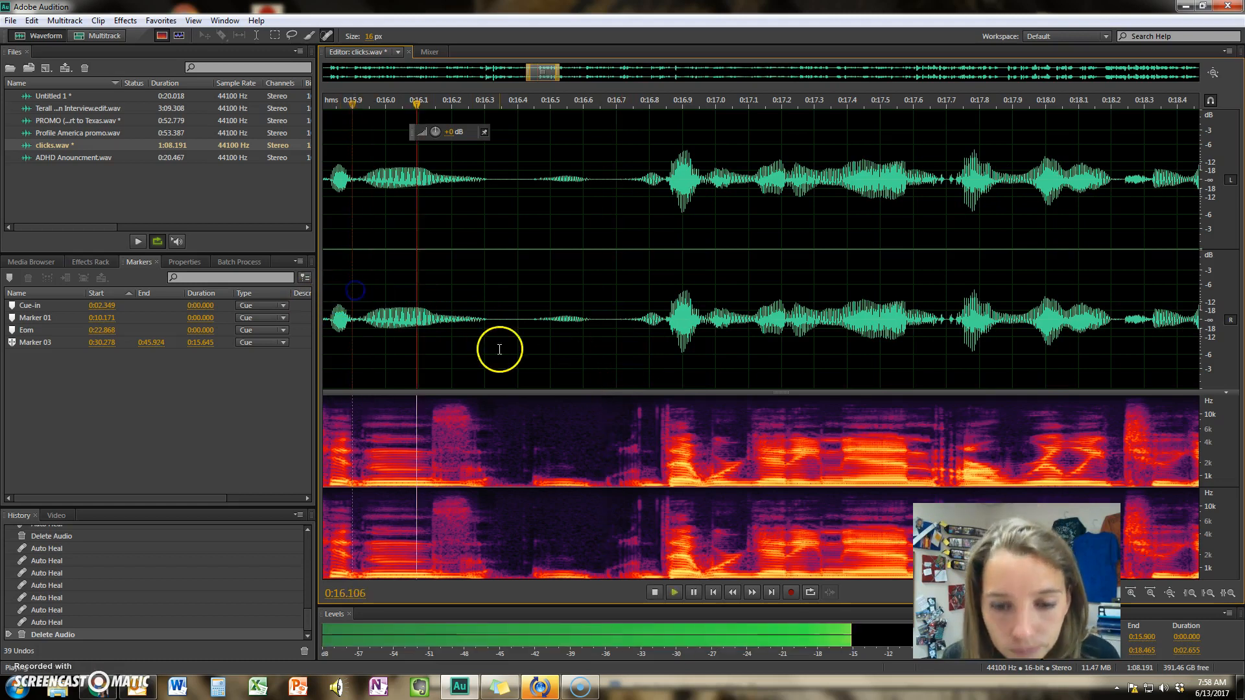
pyautogui.press('space')
pyautogui.moveTo(517, 317); pyautogui.dragTo(607, 315)
pyautogui.press('Delete')
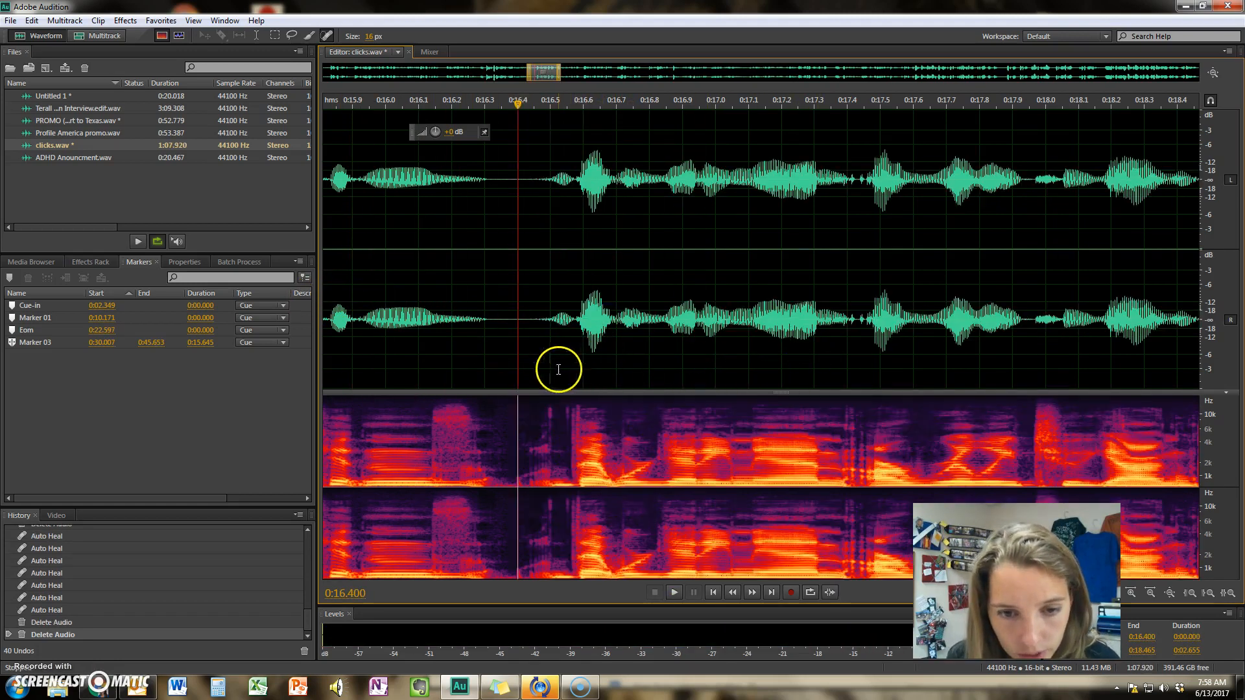
# Step: Heal the clicks between about 16.50 s and 16.56 s and play the speech back from about 15.87 s
pyautogui.moveTo(549, 434)
pyautogui.mouseDown()
pyautogui.moveTo(549, 414)
pyautogui.moveTo(569, 417)
pyautogui.moveTo(569, 394)
pyautogui.mouseUp()
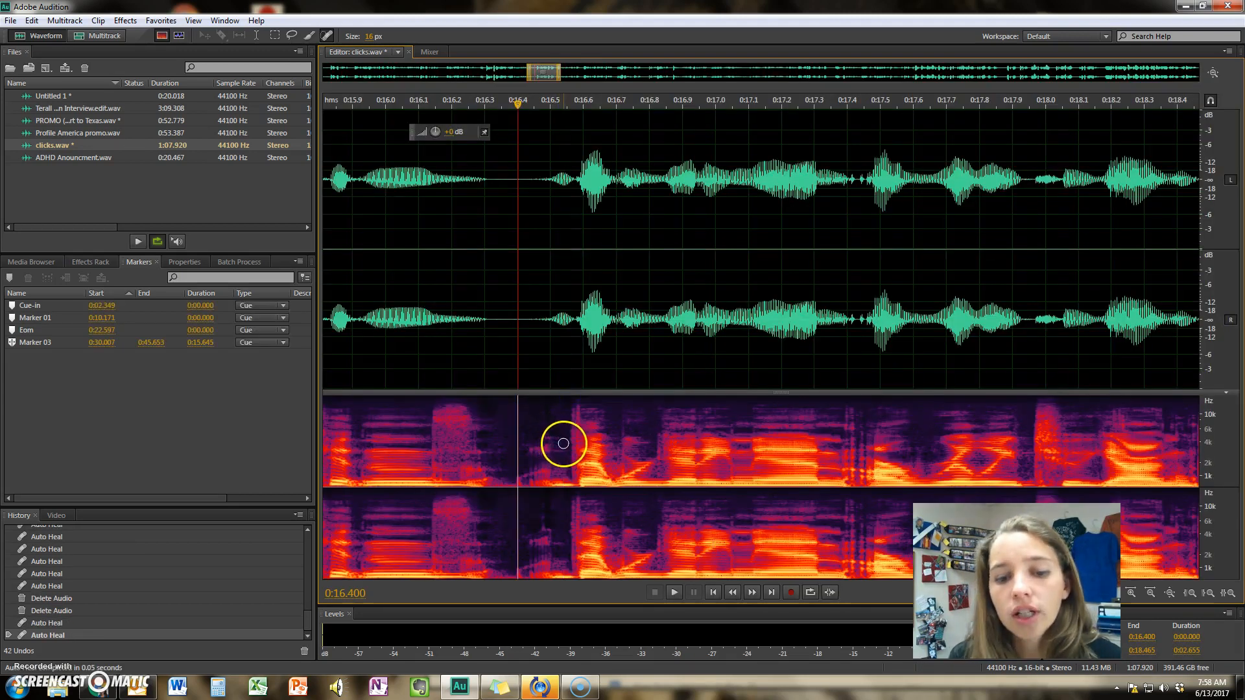
pyautogui.click(344, 300)
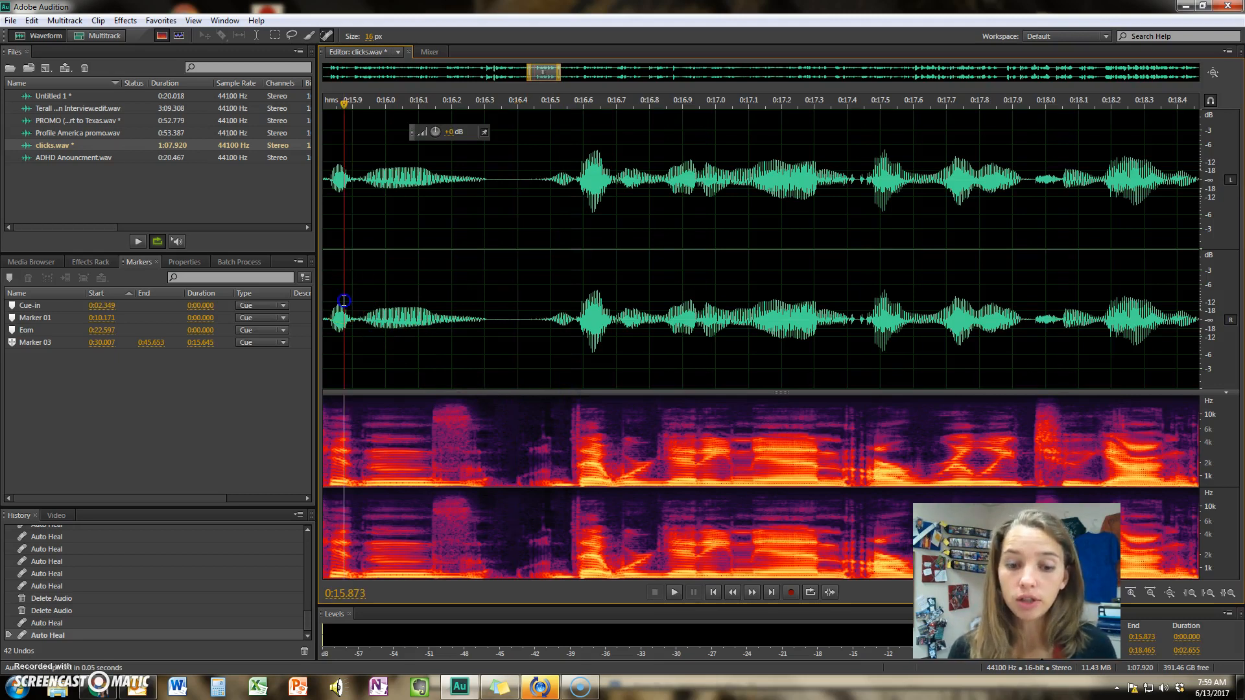
pyautogui.press('space')
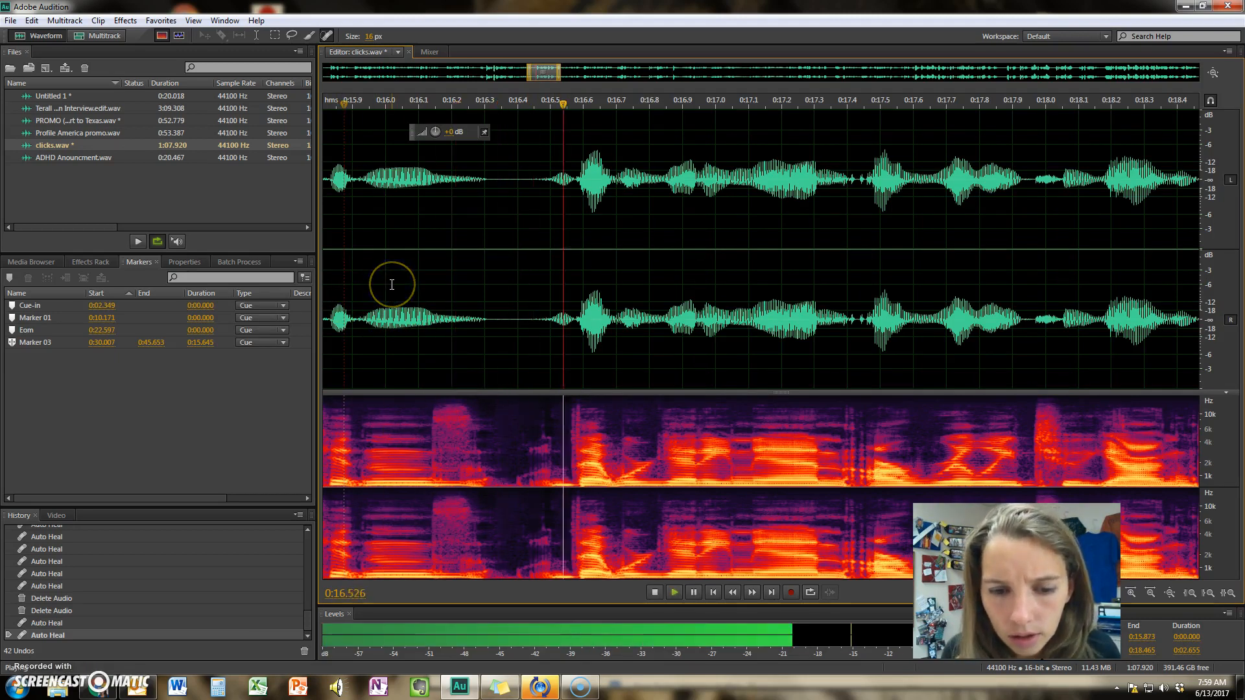
# Step: Delete the pause audio from 16.40 s to 16.50 s and play the speech back from 15.9 s
pyautogui.moveTo(526, 329); pyautogui.dragTo(551, 329)
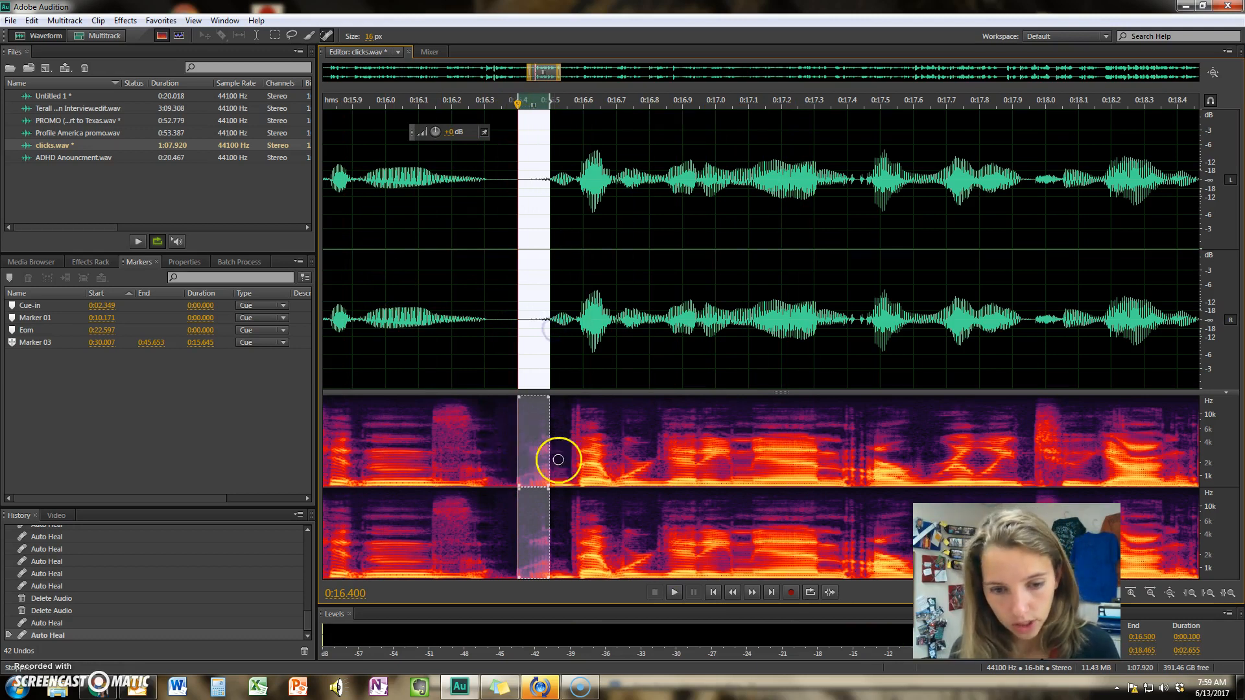
pyautogui.press('Delete')
pyautogui.click(352, 305)
pyautogui.press('space')
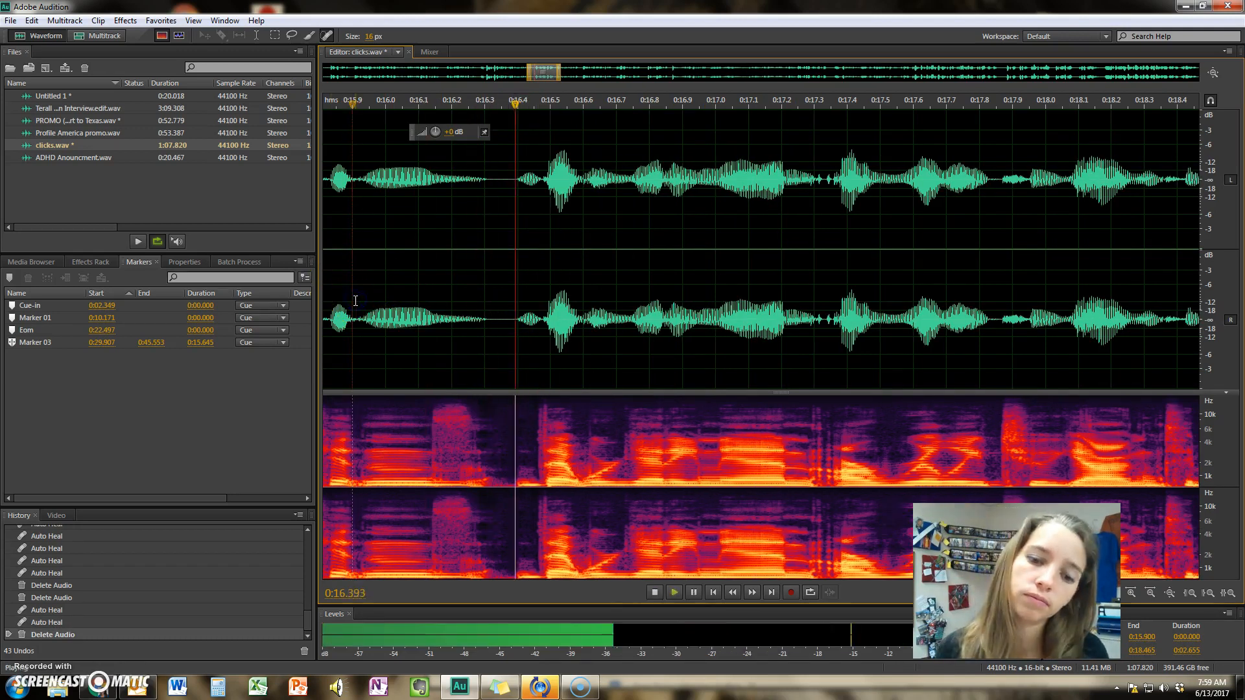
pyautogui.scroll(-3, 751, 347)
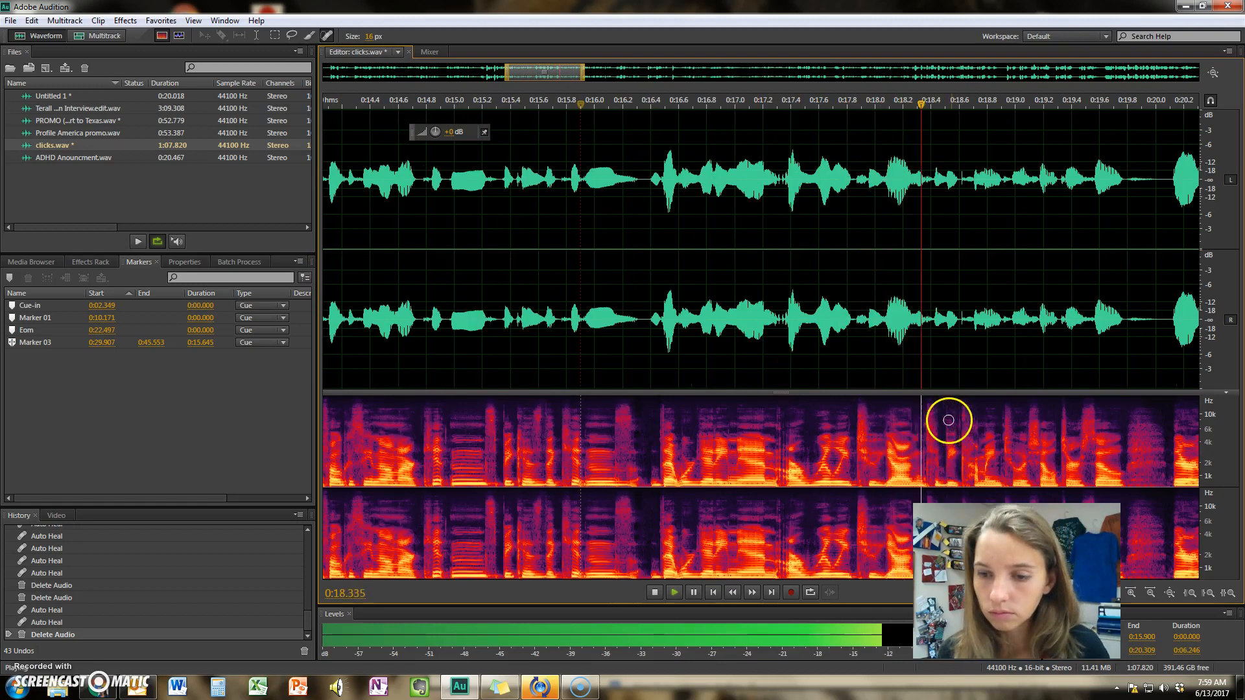
pyautogui.scroll(-3, 947, 419)
pyautogui.moveTo(523, 83); pyautogui.dragTo(691, 85)
pyautogui.press('space')
# Step: Play the speech after the Eom marker twice, from about 23.21 s and from about 23.25 s, to locate a click
pyautogui.scroll(6, 571, 318)
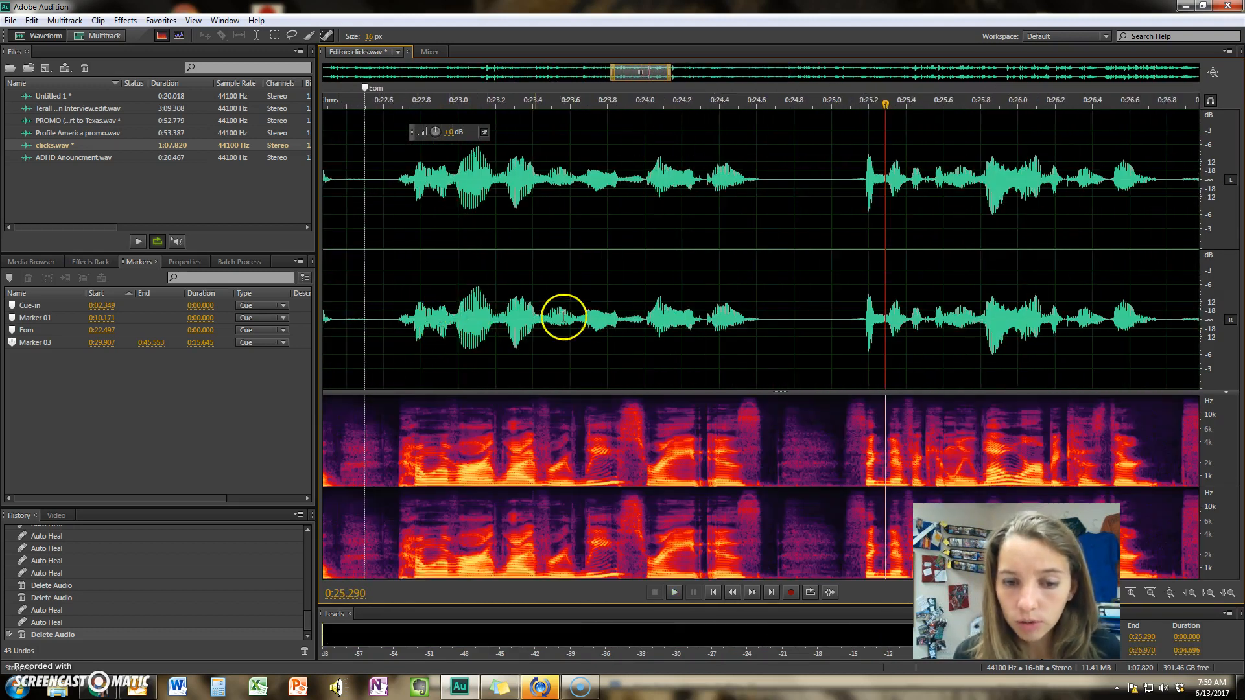
pyautogui.click(382, 312)
pyautogui.press('space')
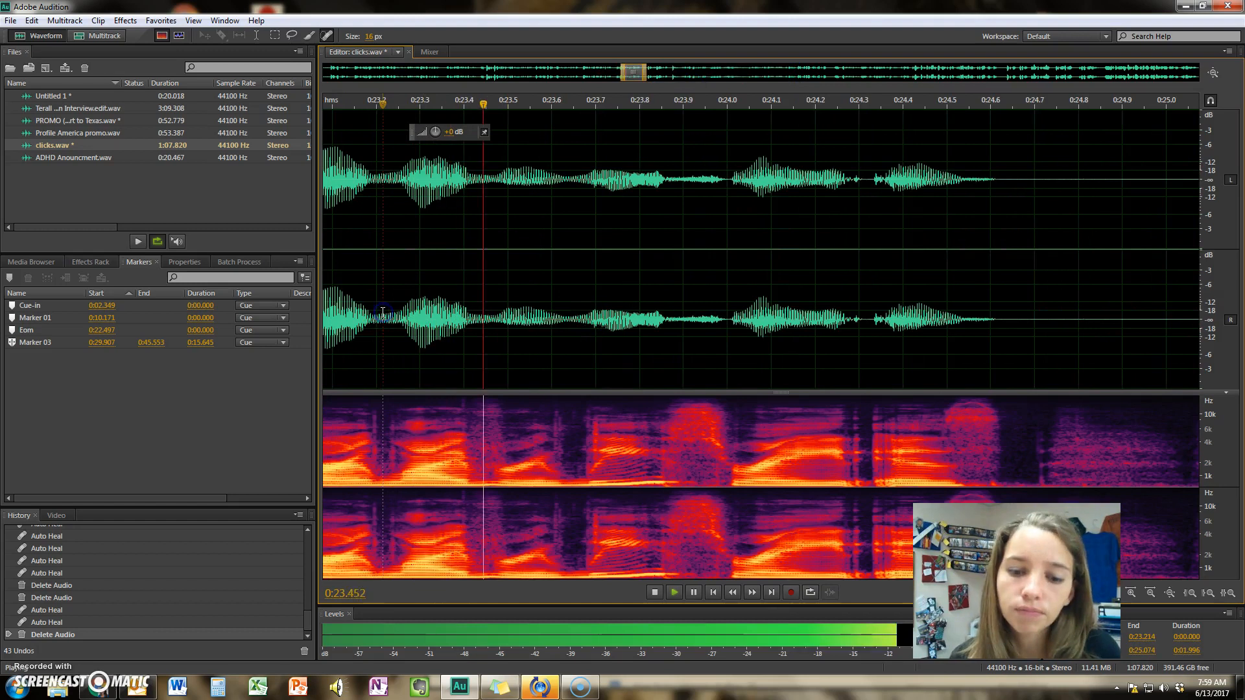
pyautogui.press('space')
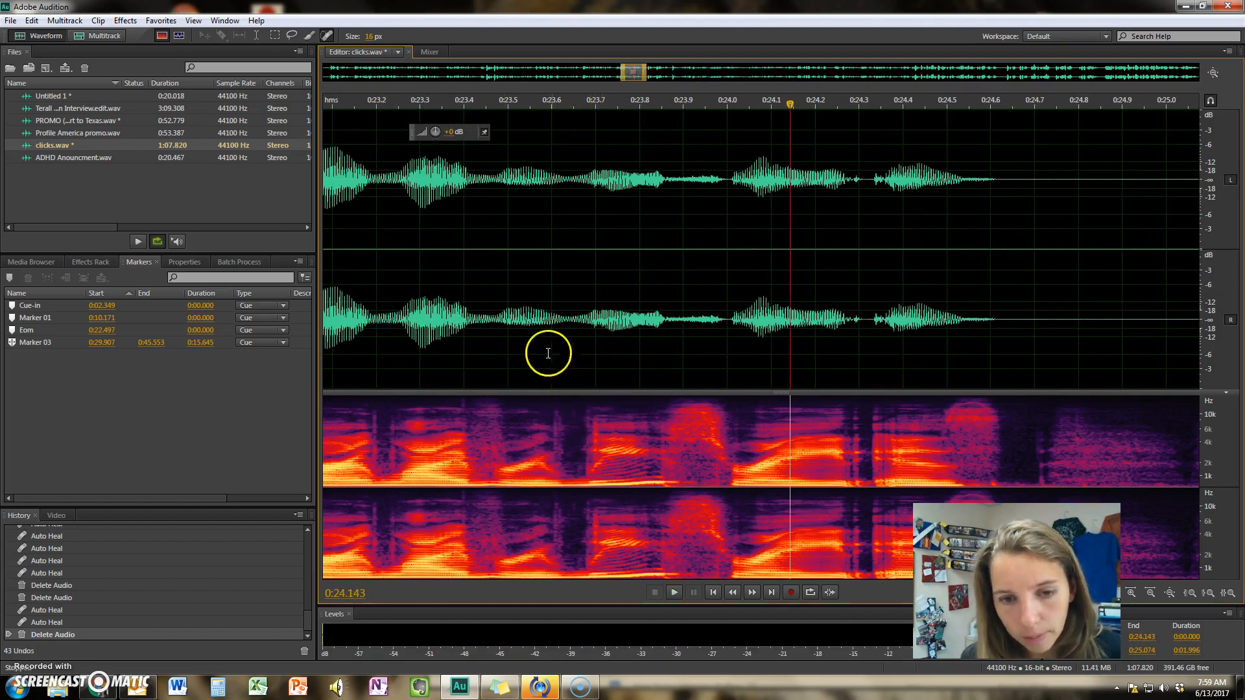
pyautogui.click(395, 296)
pyautogui.press('space')
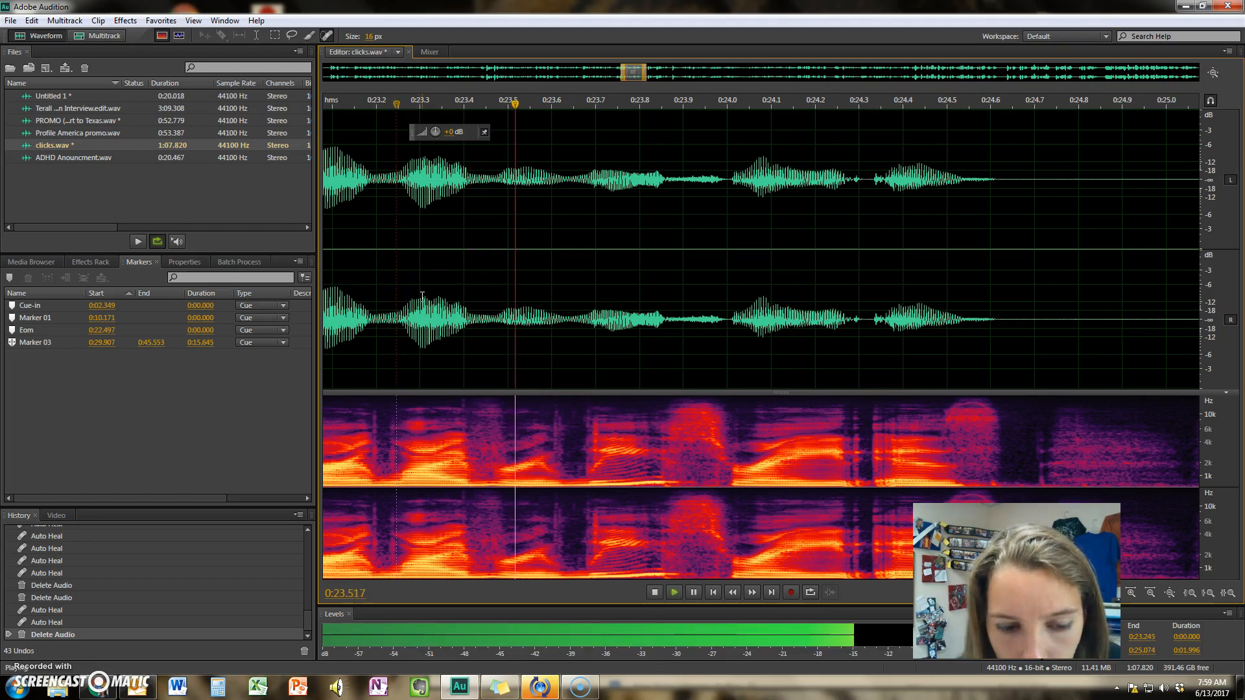
pyautogui.press('space')
# Step: Heal the upper frequencies of the click at about 23.7 s and play back from about 23.14 s
pyautogui.moveTo(598, 460); pyautogui.dragTo(594, 401)
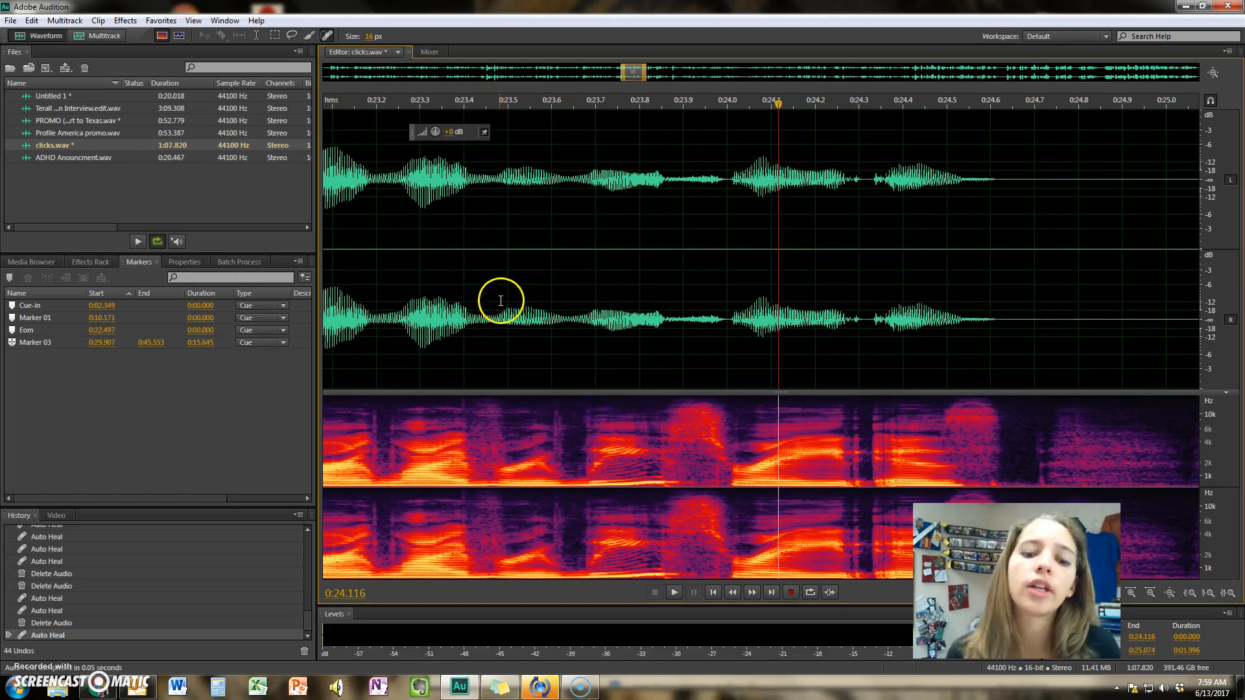
pyautogui.click(351, 282)
pyautogui.press('space')
pyautogui.press('space')
pyautogui.scroll(-4, 584, 279)
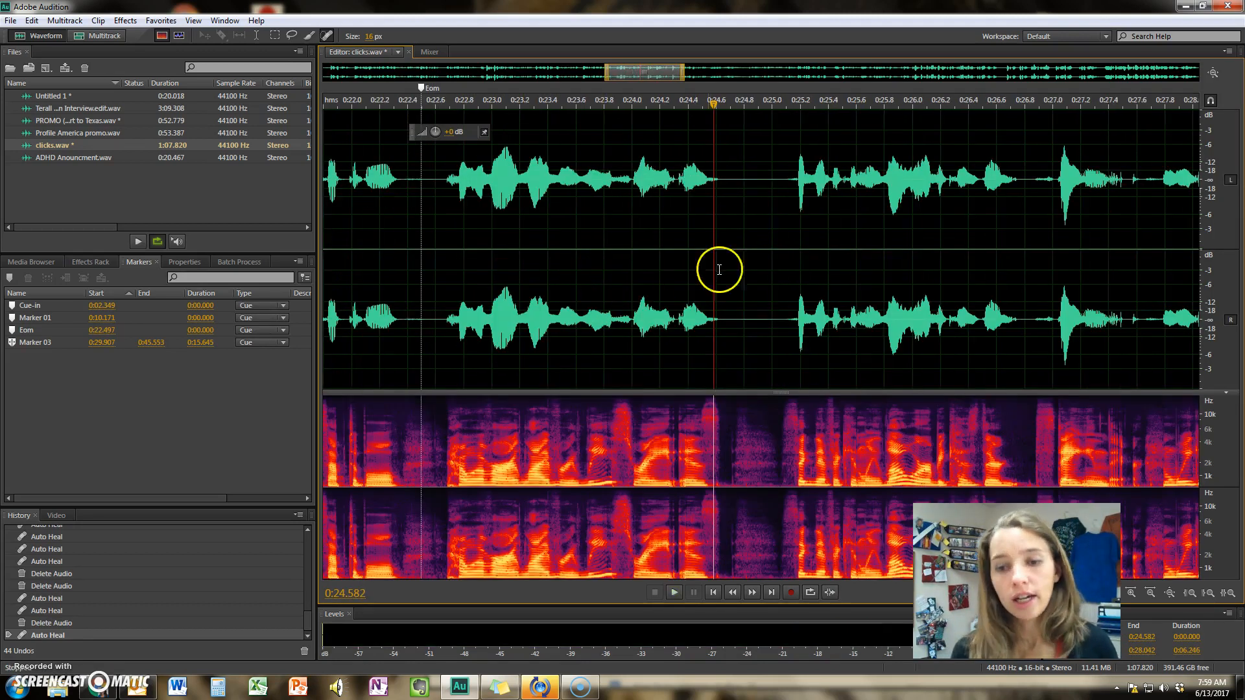
# Step: Play the speech back from about 25.11 s to listen for clicks before Marker 03
pyautogui.moveTo(633, 73); pyautogui.dragTo(660, 79)
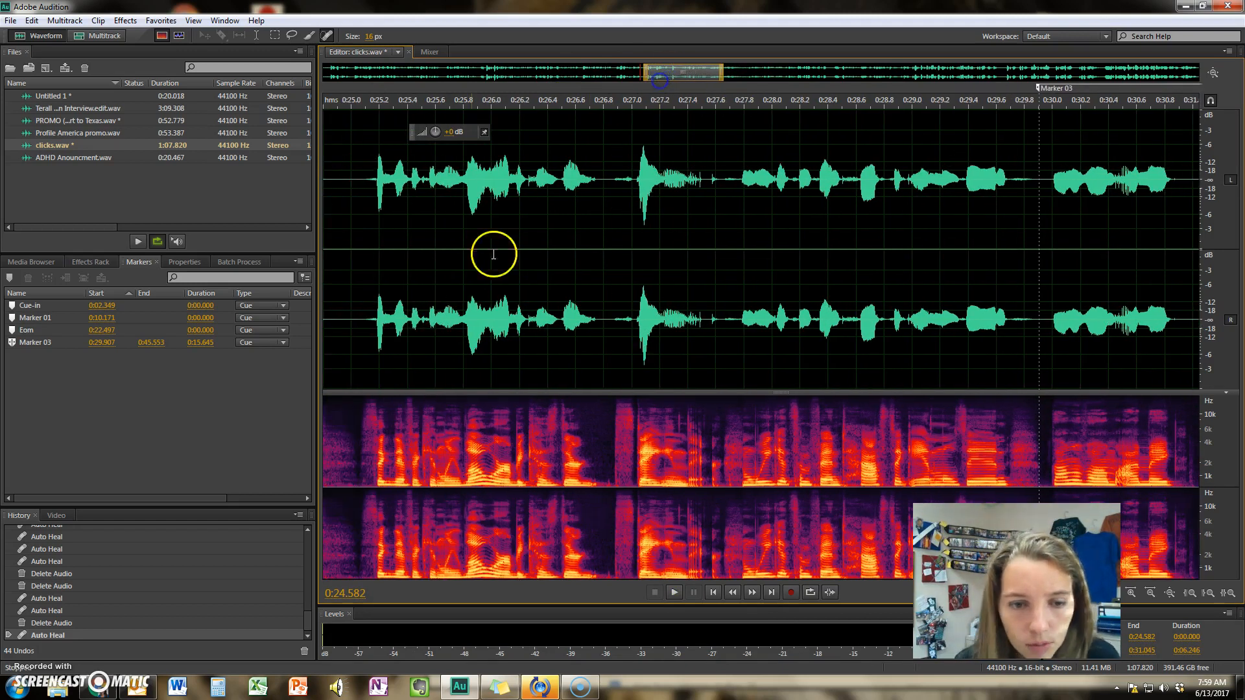
pyautogui.click(367, 305)
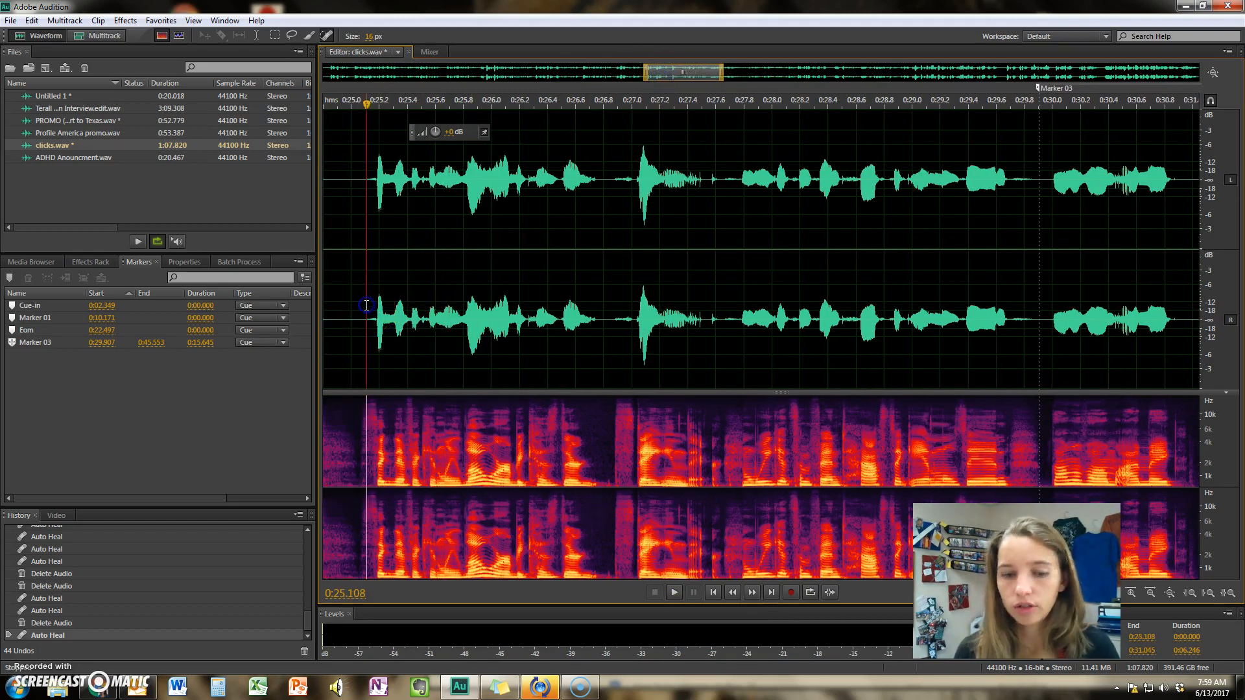
pyautogui.press('space')
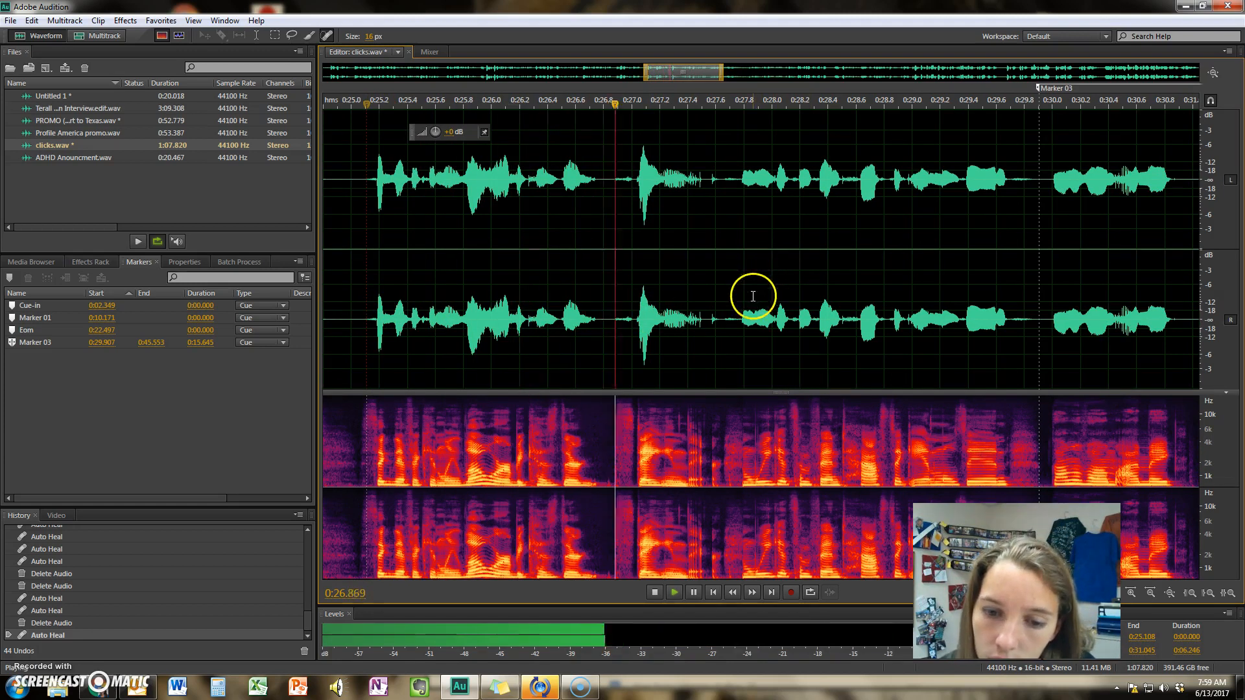
pyautogui.press('space')
# Step: Heal the click at about 27.34 s in the spectral display and play the speech back from 26.7 s
pyautogui.scroll(3, 680, 402)
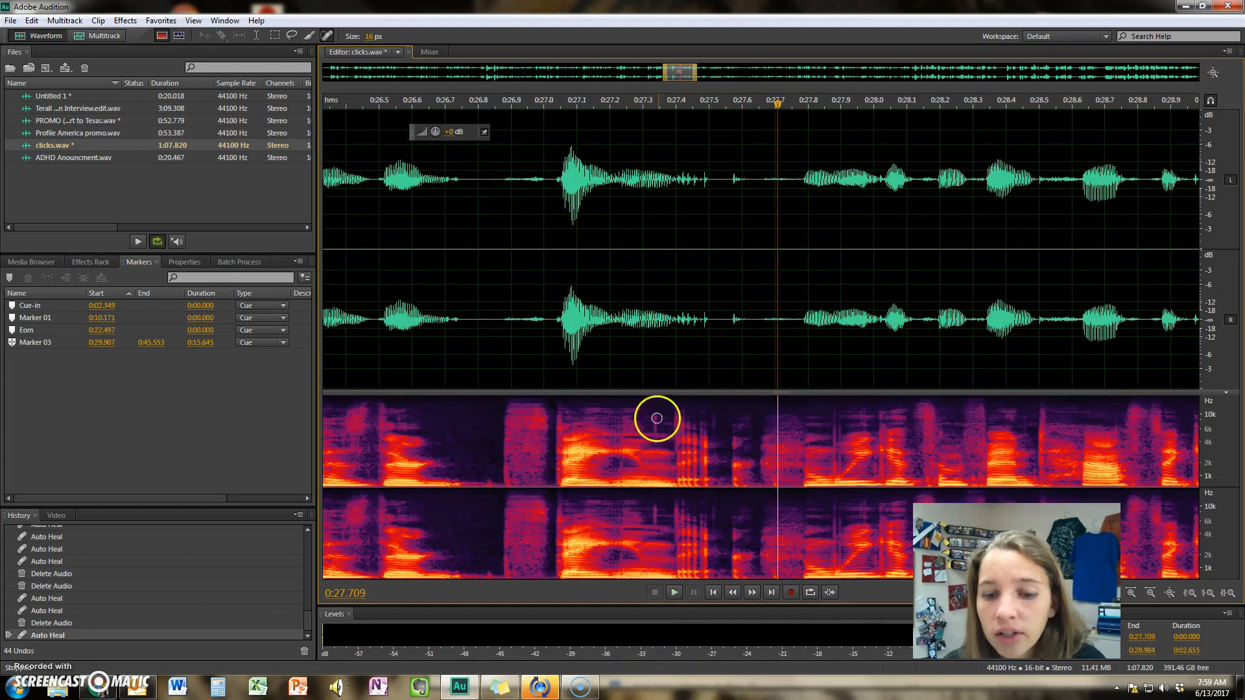
pyautogui.click(505, 326)
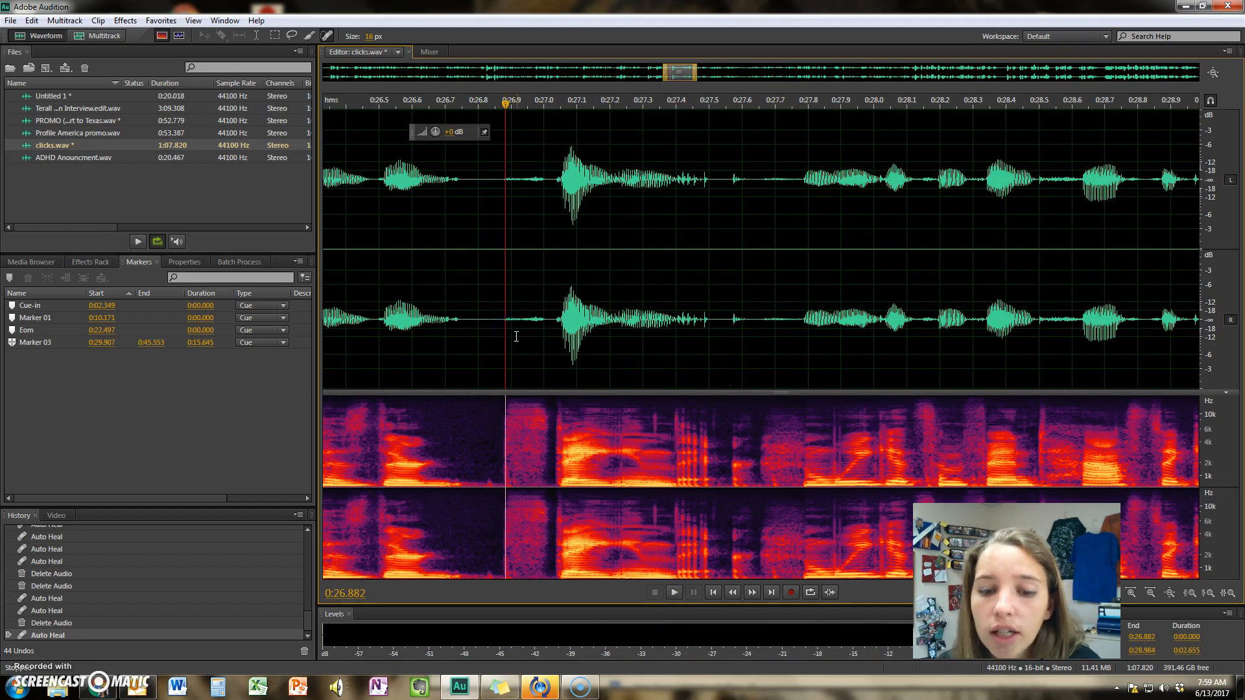
pyautogui.press('space')
pyautogui.press('space')
pyautogui.moveTo(656, 435); pyautogui.dragTo(654, 413)
pyautogui.click(445, 250)
pyautogui.press('space')
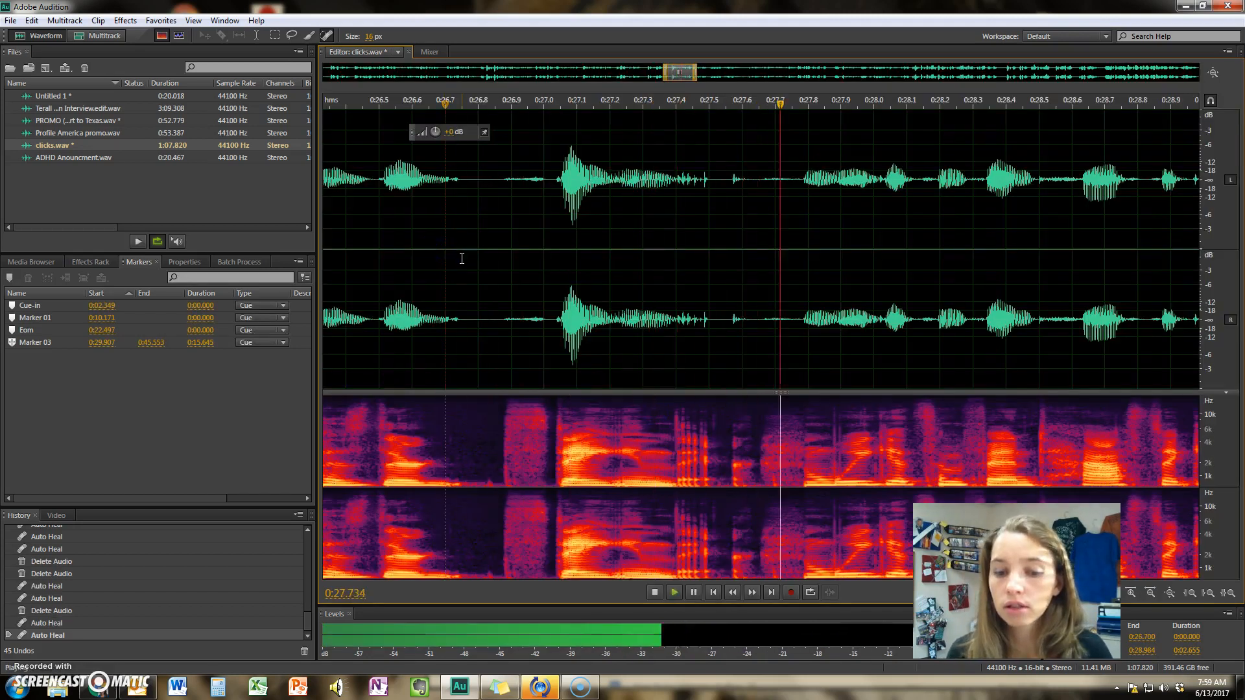
pyautogui.press('space')
# Step: Heal the upper frequencies of the click at about 27.40 s in the spectral display
pyautogui.scroll(3, 642, 348)
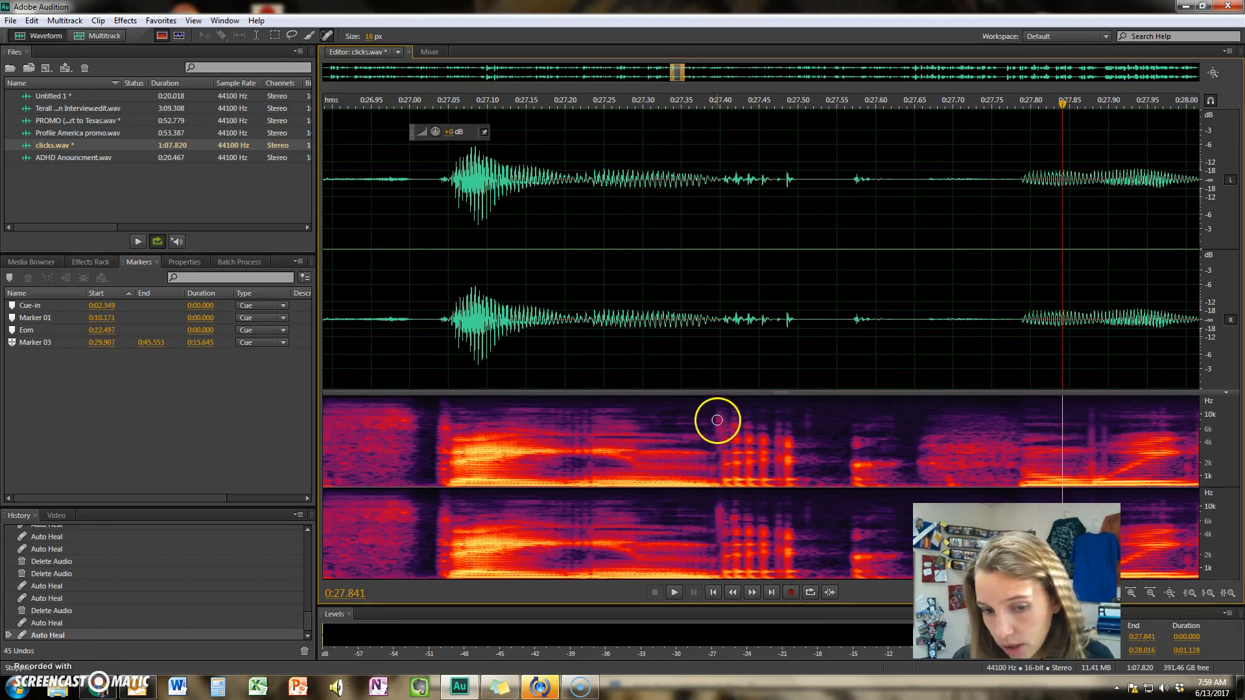
pyautogui.moveTo(720, 449); pyautogui.dragTo(722, 409)
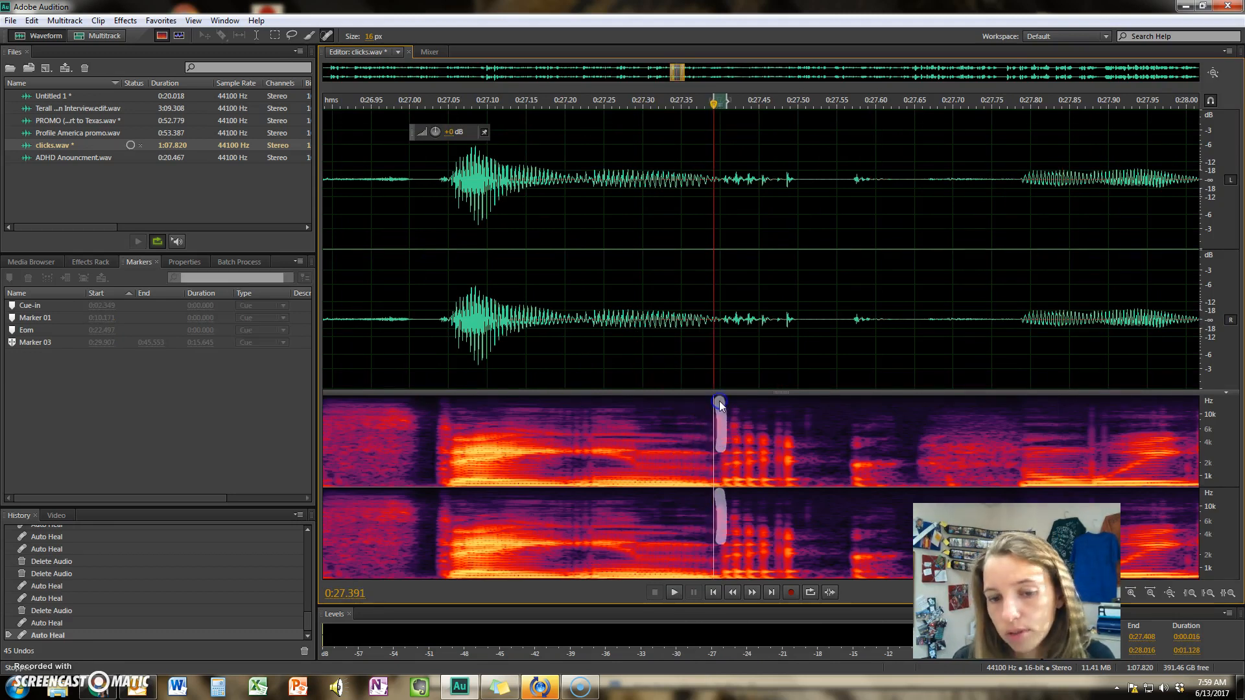
# Step: Play the speech back from about 26.9 s to check the healed area and listen for further clicks
pyautogui.scroll(-5, 704, 411)
pyautogui.click(576, 251)
pyautogui.press('space')
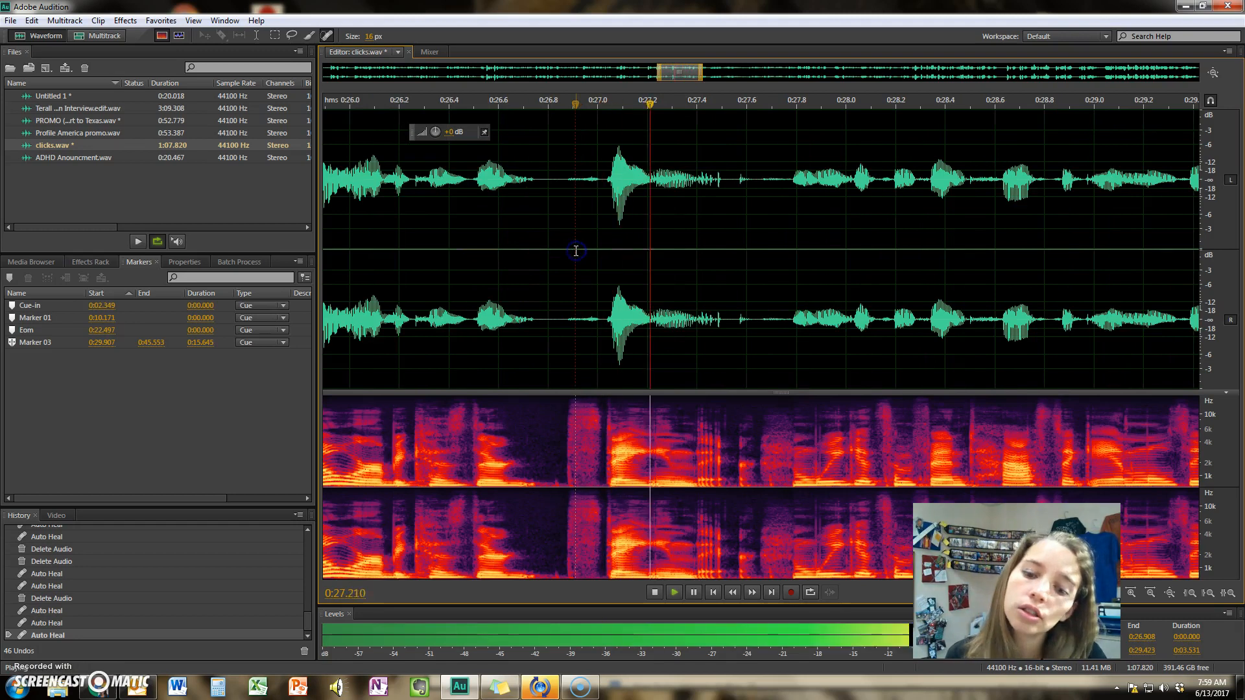
pyautogui.scroll(-3, 862, 303)
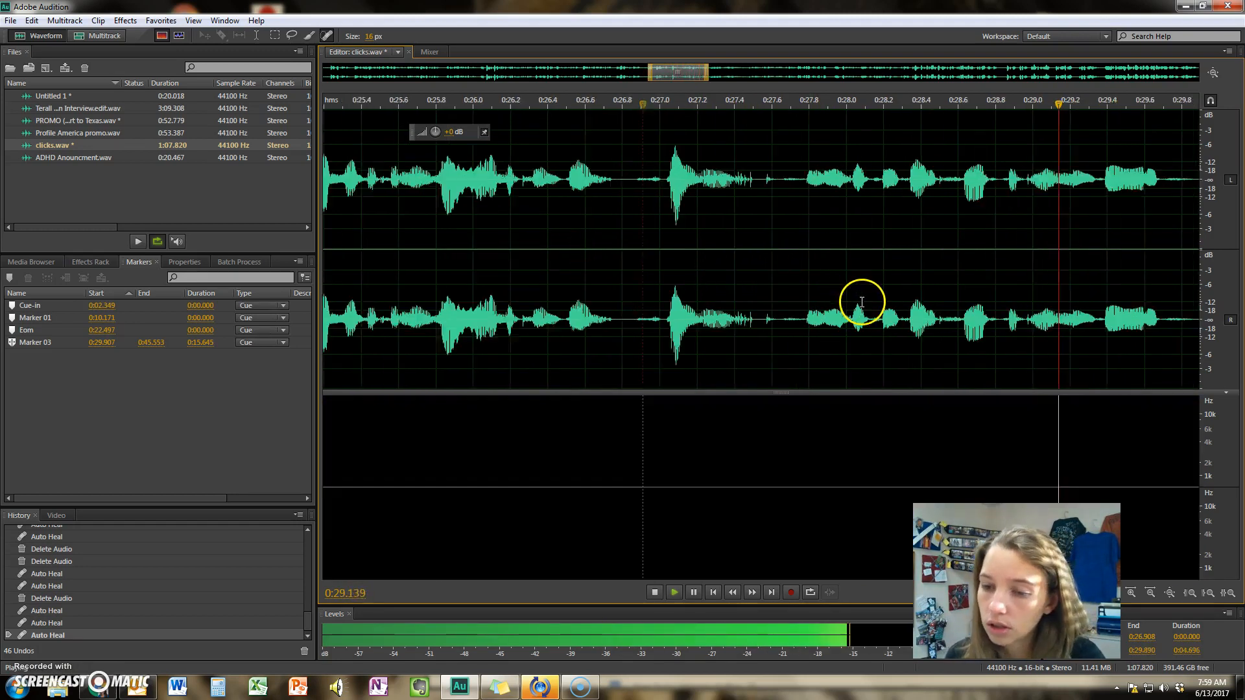
pyautogui.press('space')
# Step: Replay the phrase before Marker 03 and heal the clicks at about 29.13 s and 29.21 s in the spectral display
pyautogui.scroll(2, 1019, 335)
pyautogui.scroll(3, 972, 314)
pyautogui.click(641, 295)
pyautogui.press('space')
pyautogui.moveTo(851, 445); pyautogui.dragTo(853, 405)
pyautogui.moveTo(888, 450); pyautogui.dragTo(888, 435)
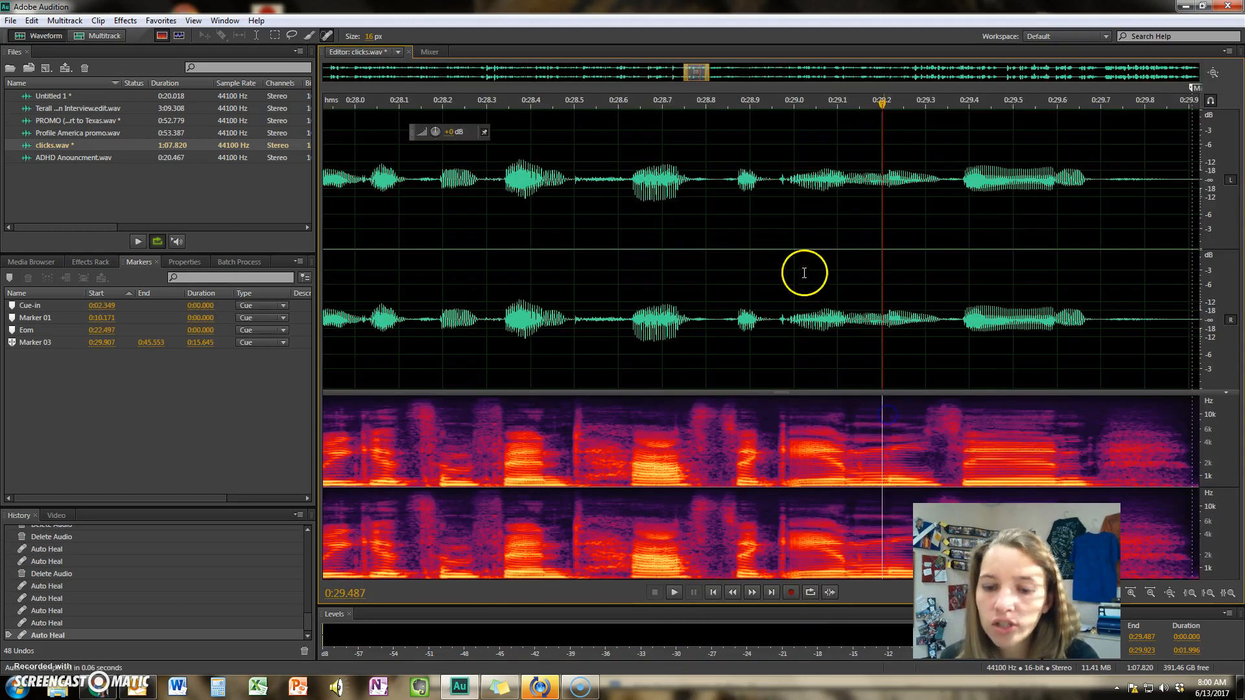
# Step: Play the speech back from 28.7 s past Marker 03 to listen for further clicks
pyautogui.moveTo(701, 74); pyautogui.dragTo(711, 70)
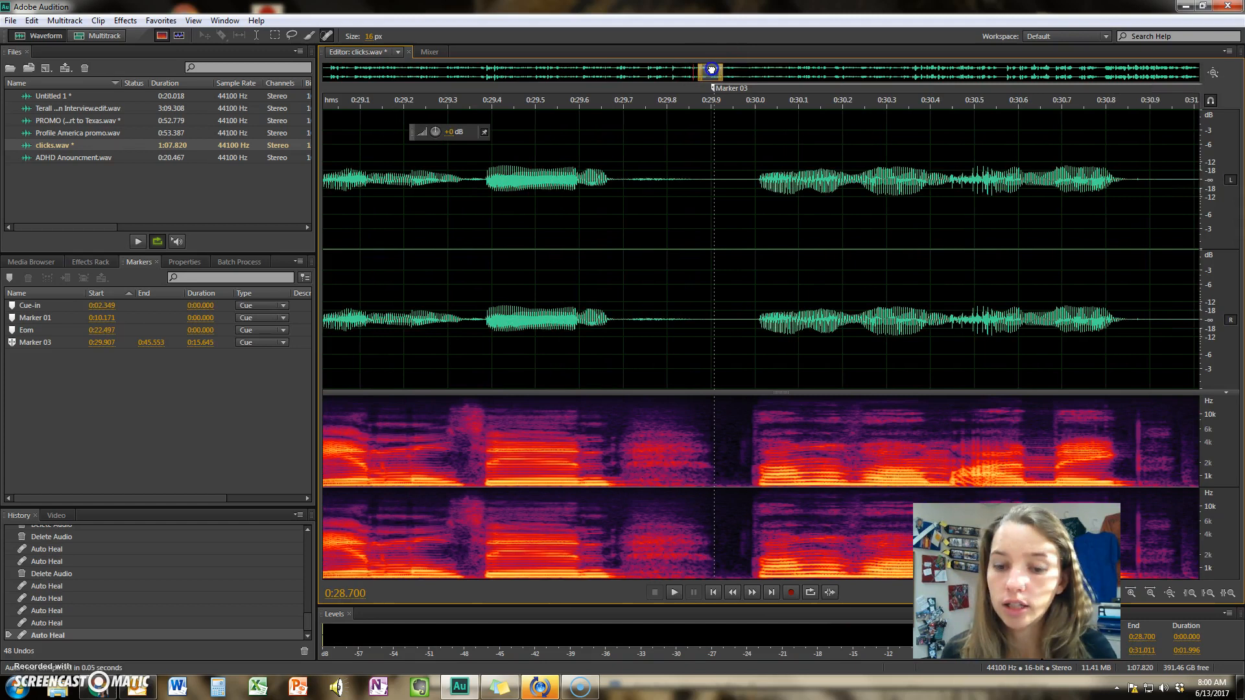
pyautogui.scroll(-3, 712, 301)
pyautogui.press('space')
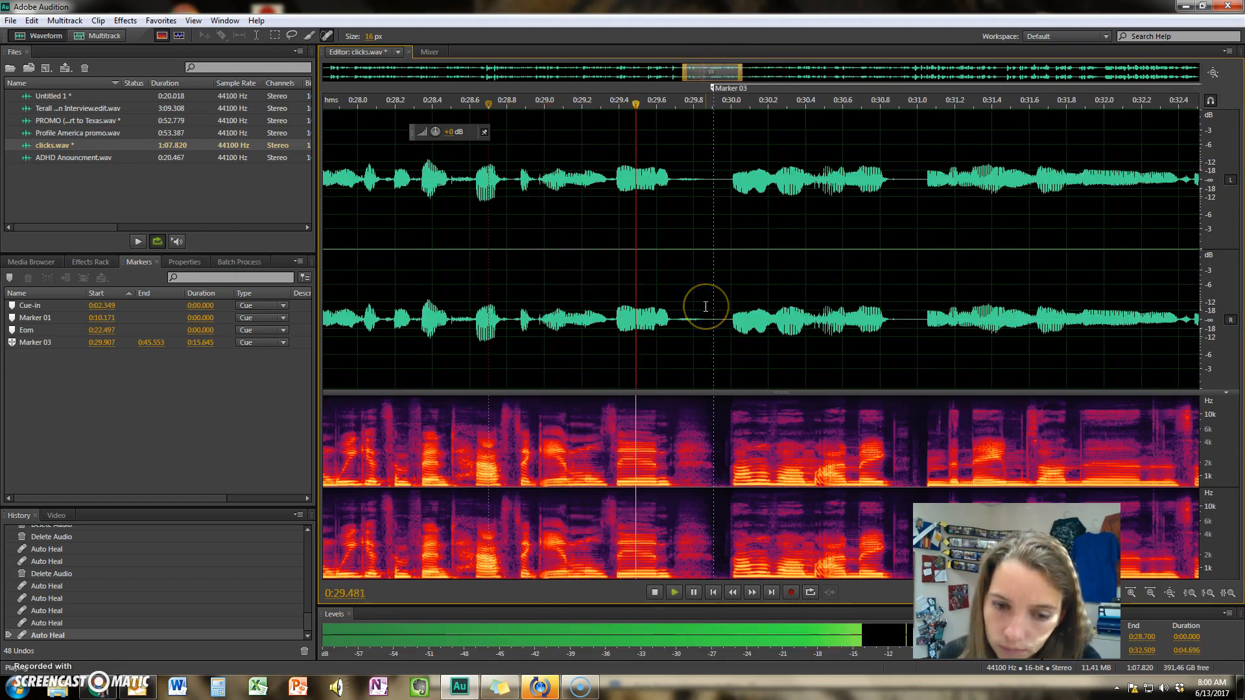
pyautogui.moveTo(706, 68); pyautogui.dragTo(736, 75)
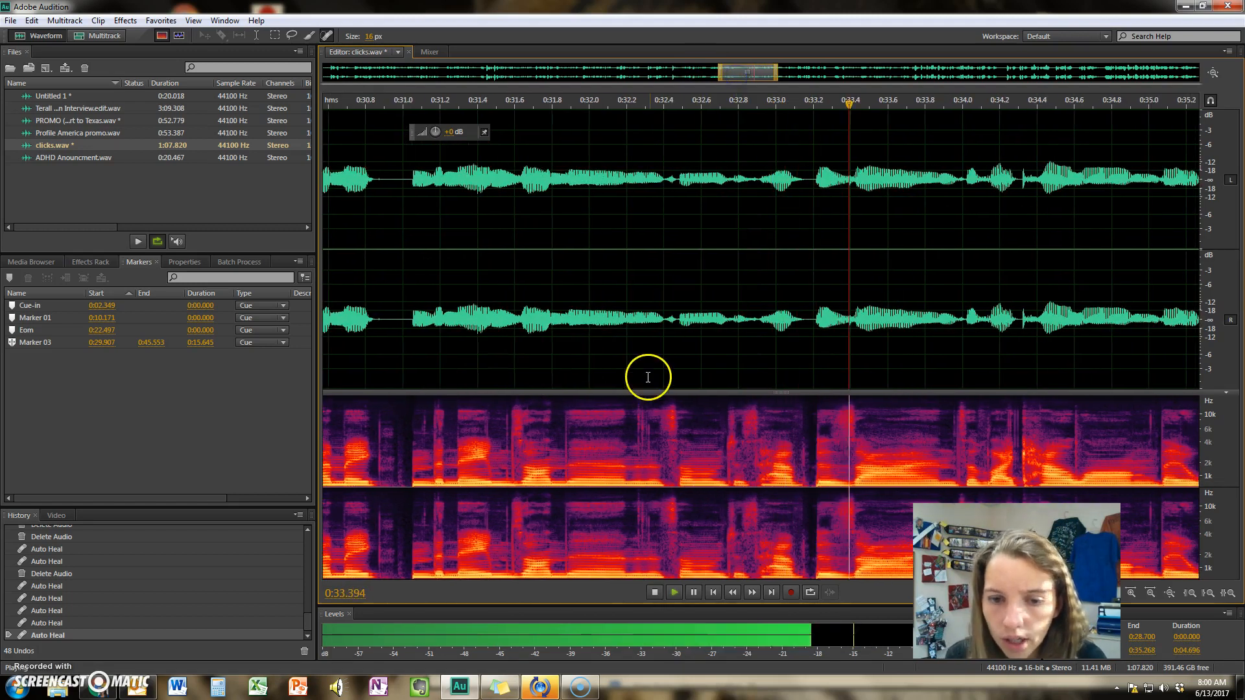
pyautogui.press('space')
# Step: Replay from about 31.8 s and heal the upper frequencies of the click at about 32.3 s in the spectral display
pyautogui.scroll(1, 607, 373)
pyautogui.scroll(2, 607, 373)
pyautogui.click(477, 312)
pyautogui.press('space')
pyautogui.press('space')
pyautogui.moveTo(682, 451)
pyautogui.mouseDown()
pyautogui.moveTo(681, 395)
pyautogui.moveTo(687, 445)
pyautogui.moveTo(688, 398)
pyautogui.moveTo(698, 425)
pyautogui.moveTo(699, 401)
pyautogui.mouseUp()
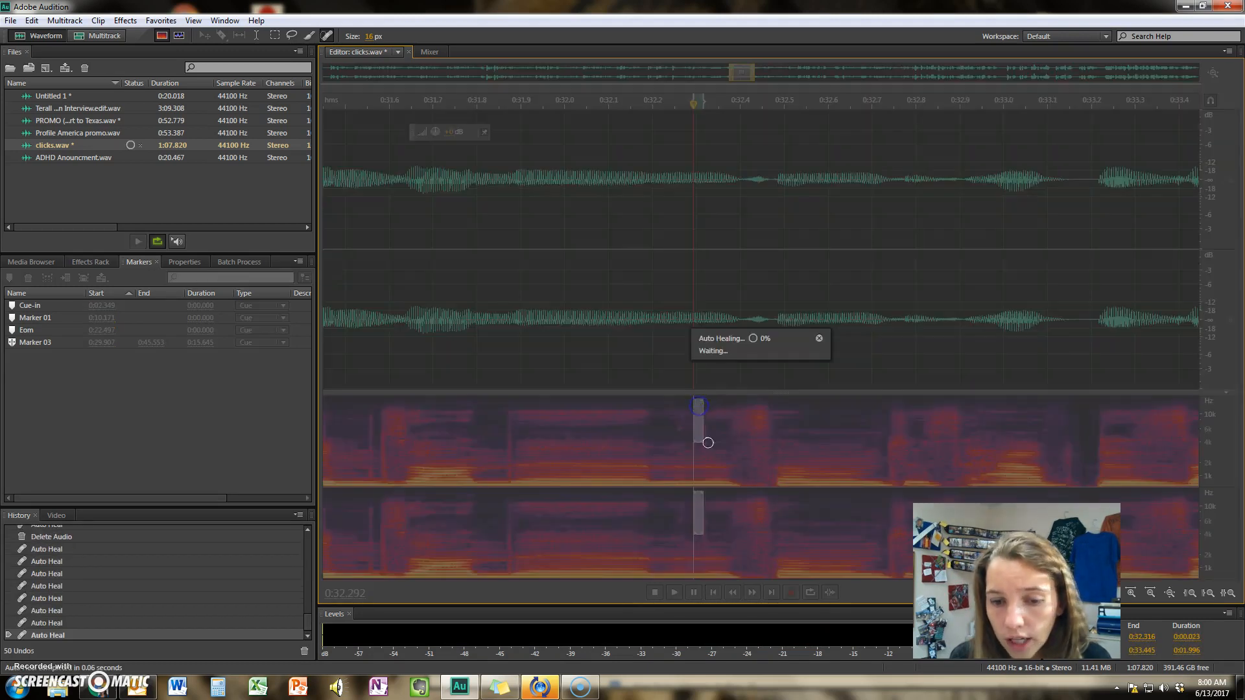
pyautogui.moveTo(704, 450); pyautogui.dragTo(702, 397)
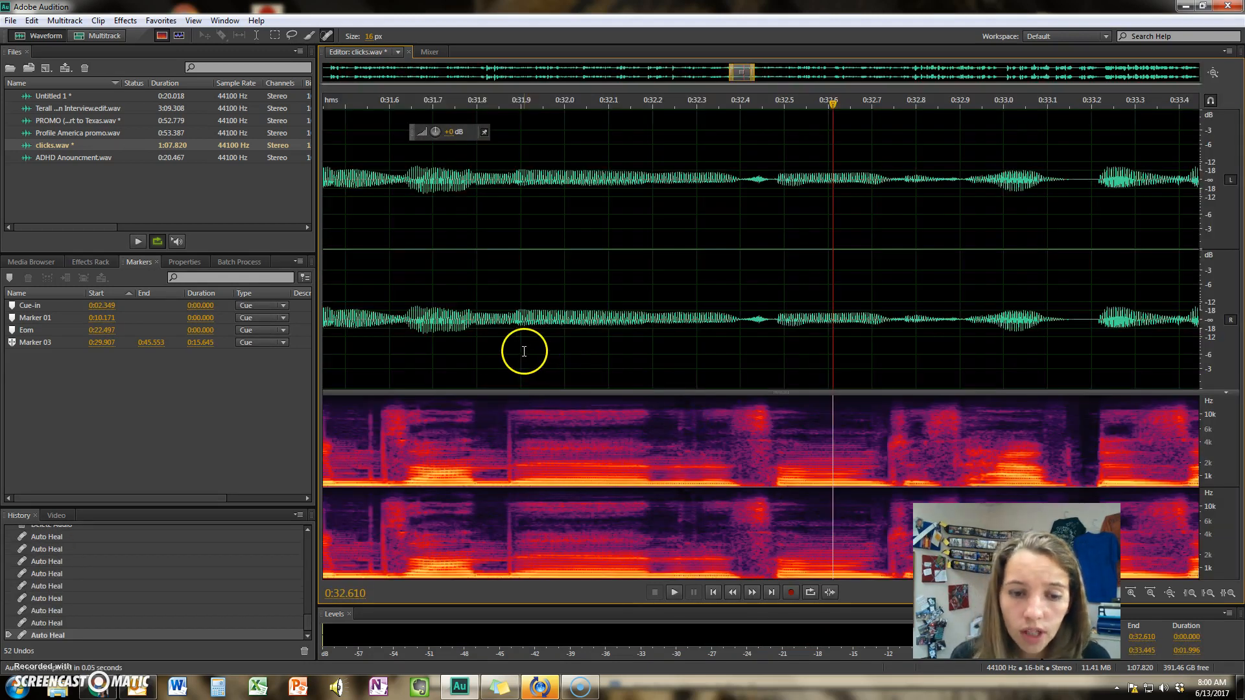
# Step: Play the speech back from 31.2 s to check the healed click and the words after it
pyautogui.scroll(-2, 524, 351)
pyautogui.click(348, 310)
pyautogui.press('space')
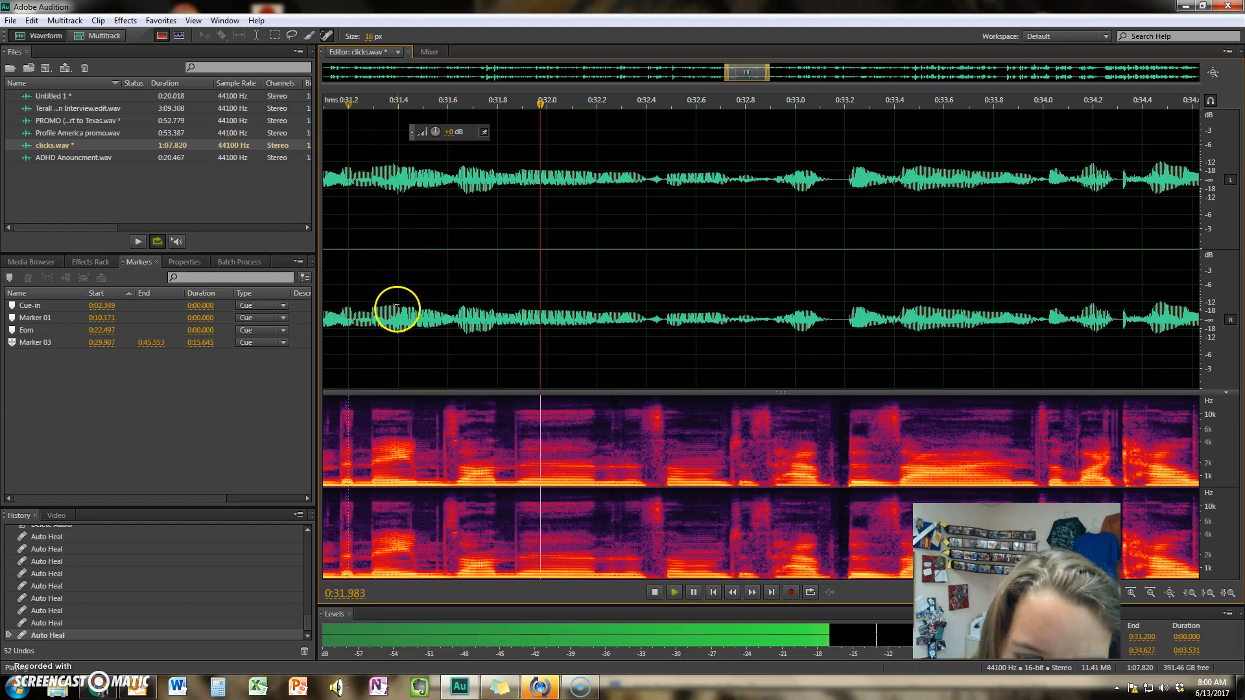
pyautogui.scroll(-2, 907, 337)
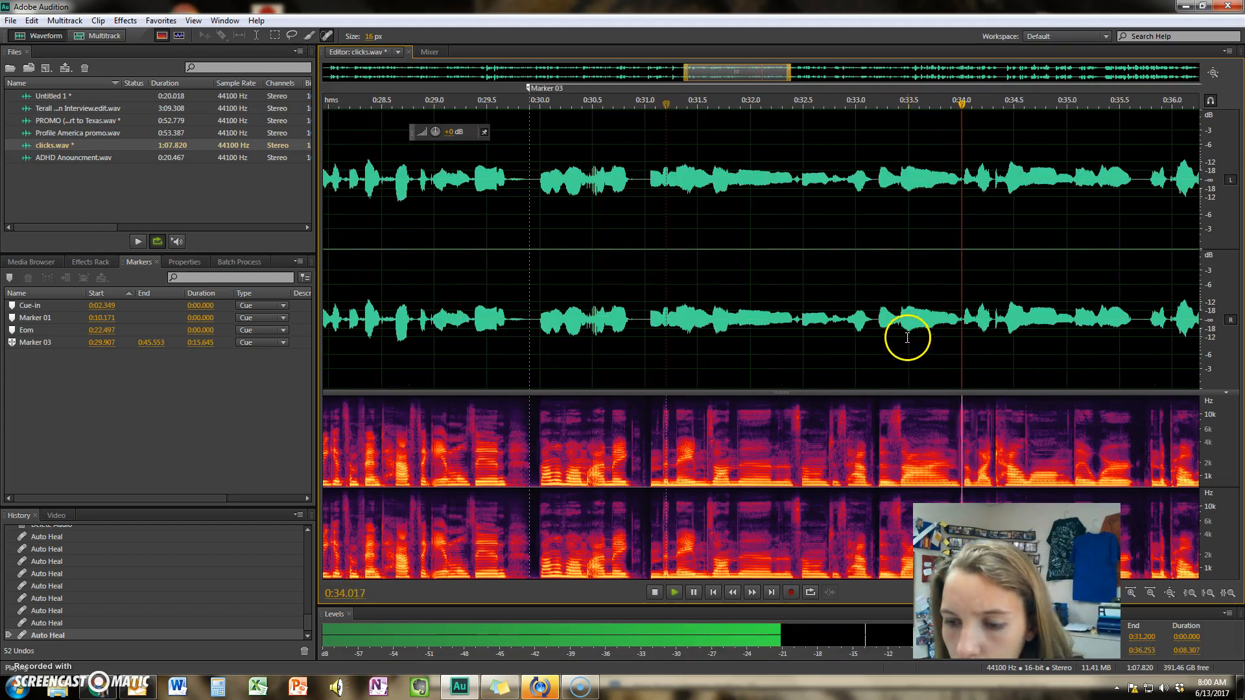
pyautogui.press('space')
# Step: Select the audio from about 33.87 s to 34.50 s and apply the ClickRemover favorite to it
pyautogui.moveTo(745, 74); pyautogui.dragTo(786, 80)
pyautogui.scroll(2, 622, 344)
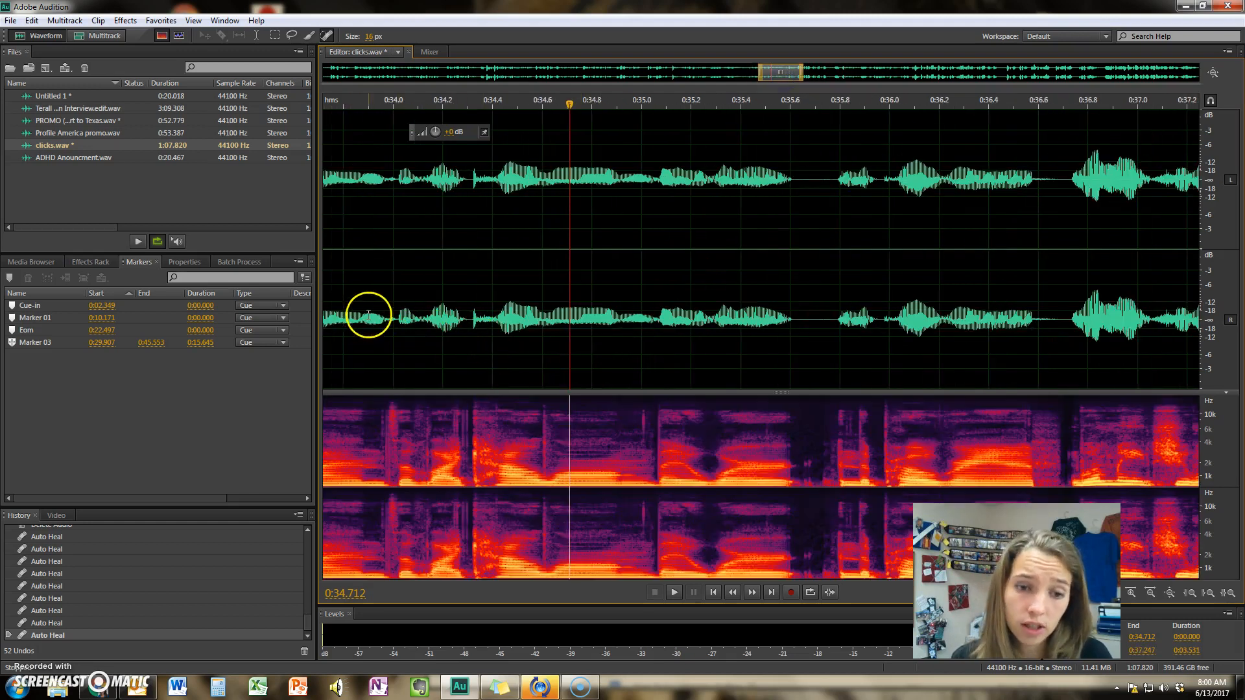
pyautogui.moveTo(360, 313); pyautogui.dragTo(514, 328)
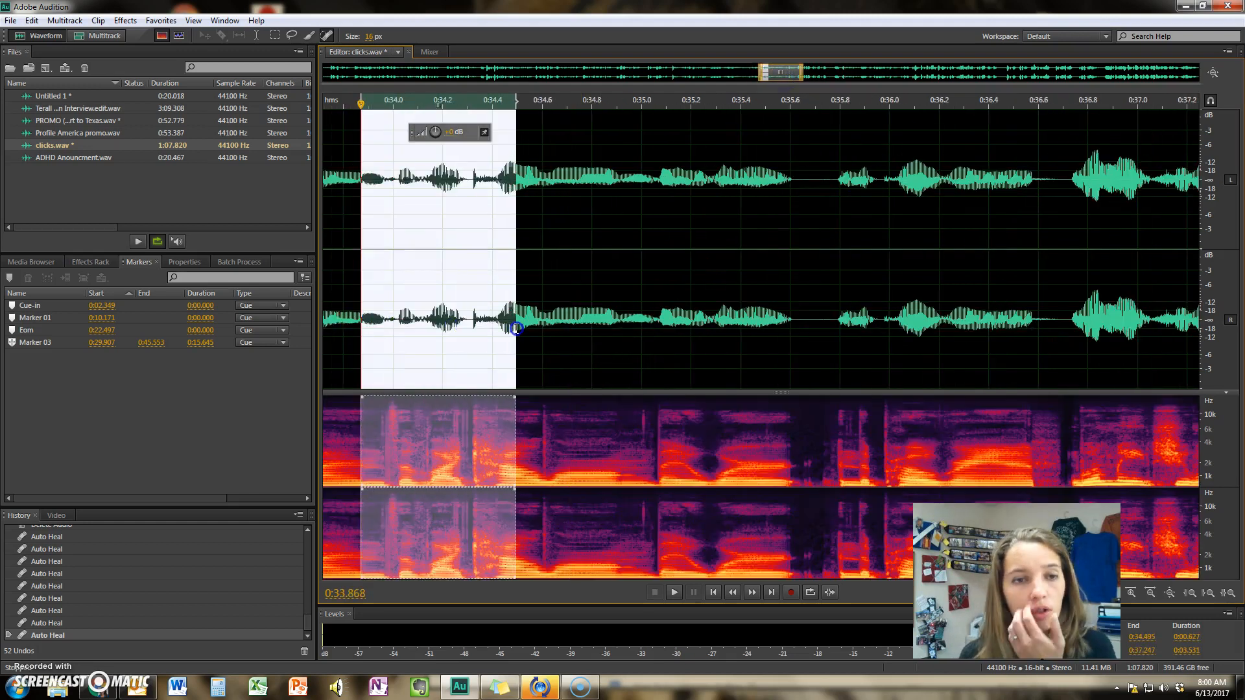
pyautogui.click(156, 21)
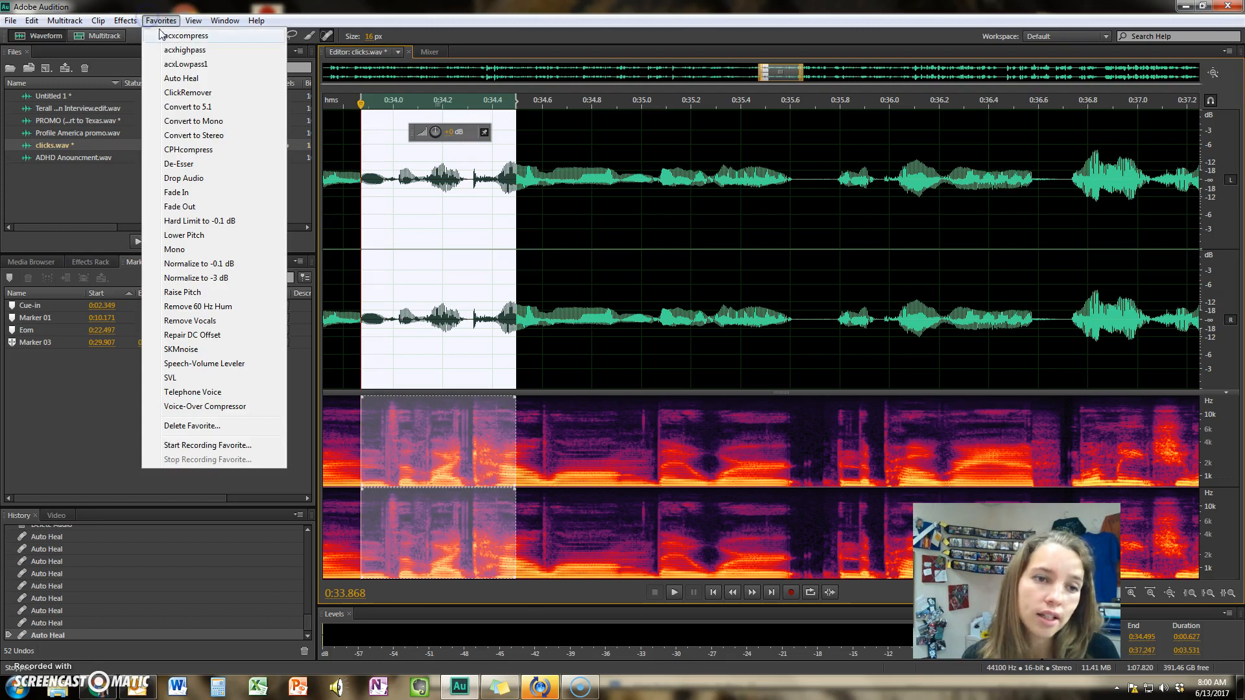
pyautogui.click(176, 95)
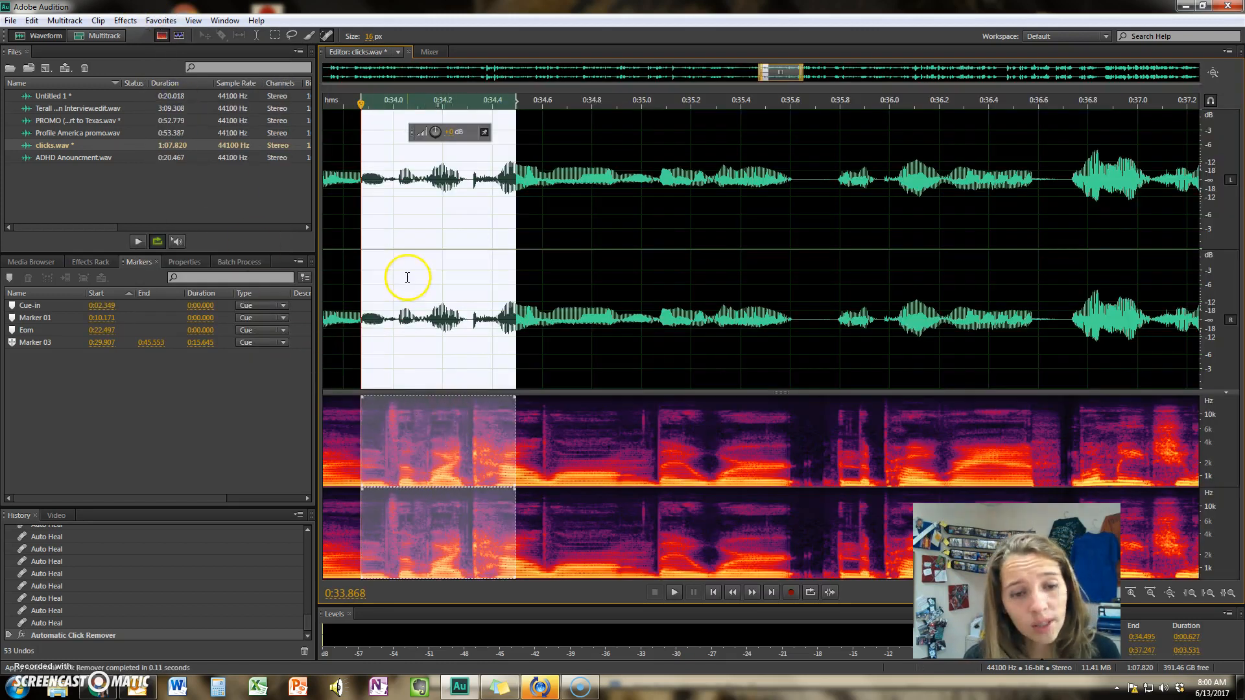
# Step: Play the speech back from 33.34 s to check the section treated with the click remover
pyautogui.scroll(-3, 714, 91)
pyautogui.moveTo(796, 70); pyautogui.dragTo(772, 70)
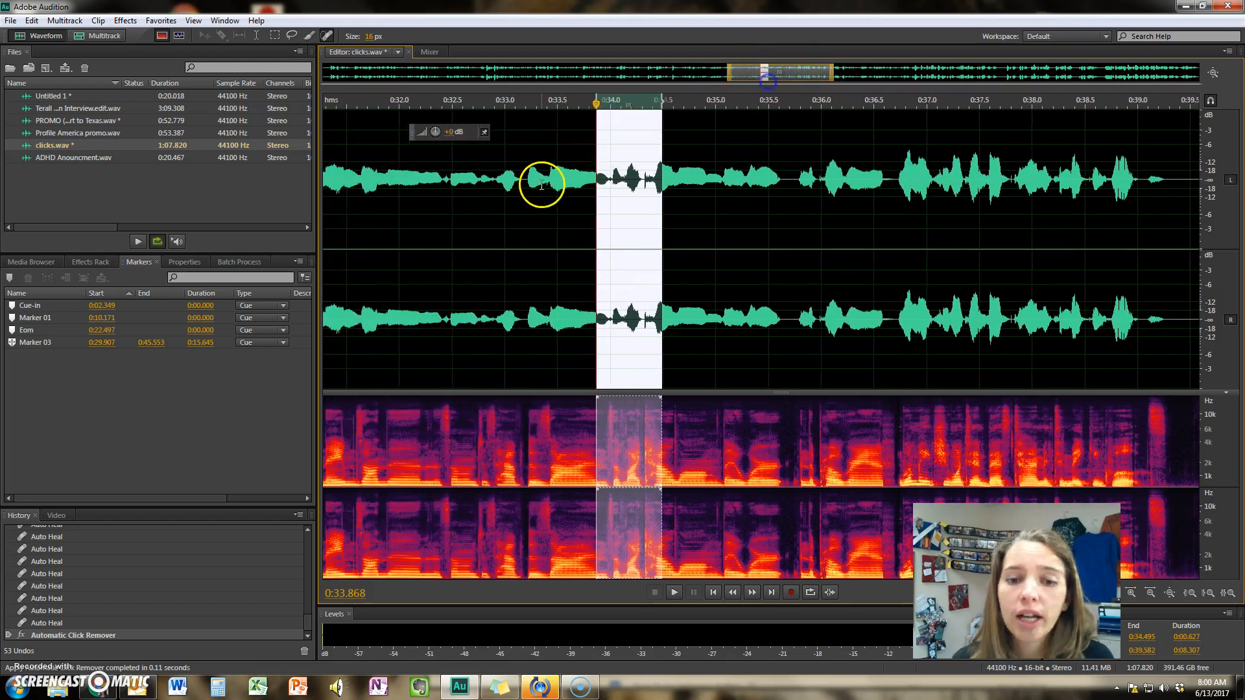
pyautogui.click(541, 187)
pyautogui.press('space')
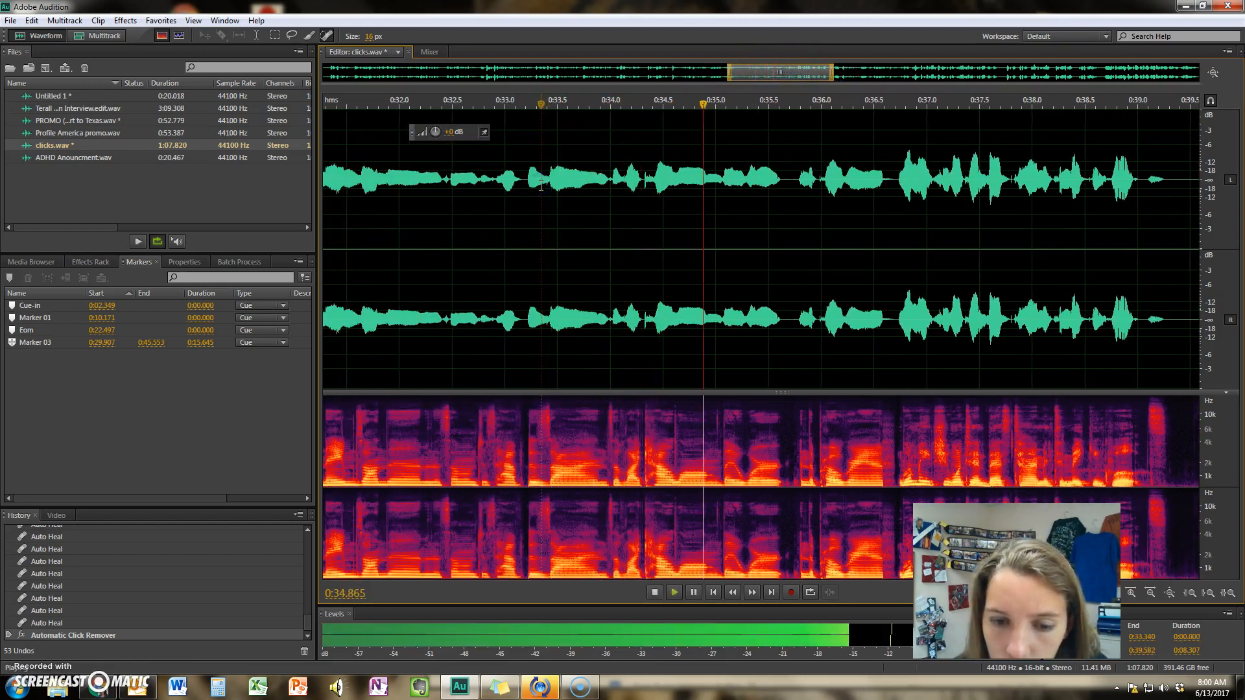
pyautogui.press('space')
# Step: Replay the treated section more closely from 33.8 s to locate any remaining click
pyautogui.scroll(3, 686, 259)
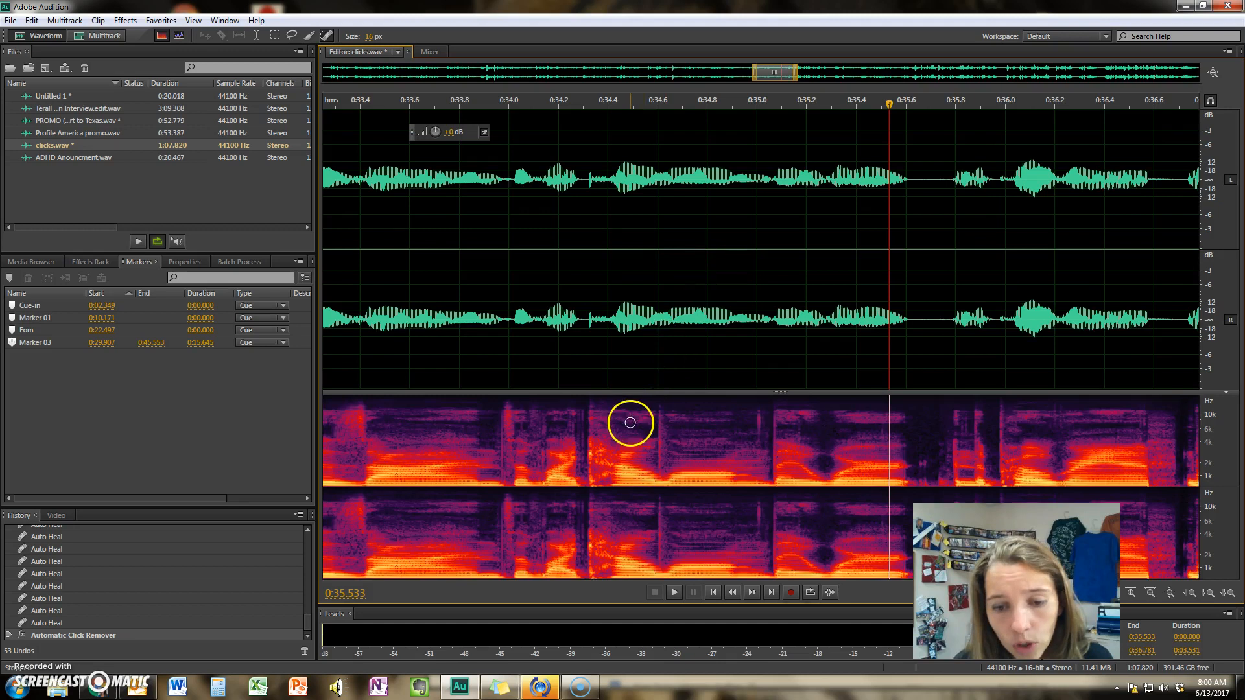
pyautogui.scroll(1, 631, 423)
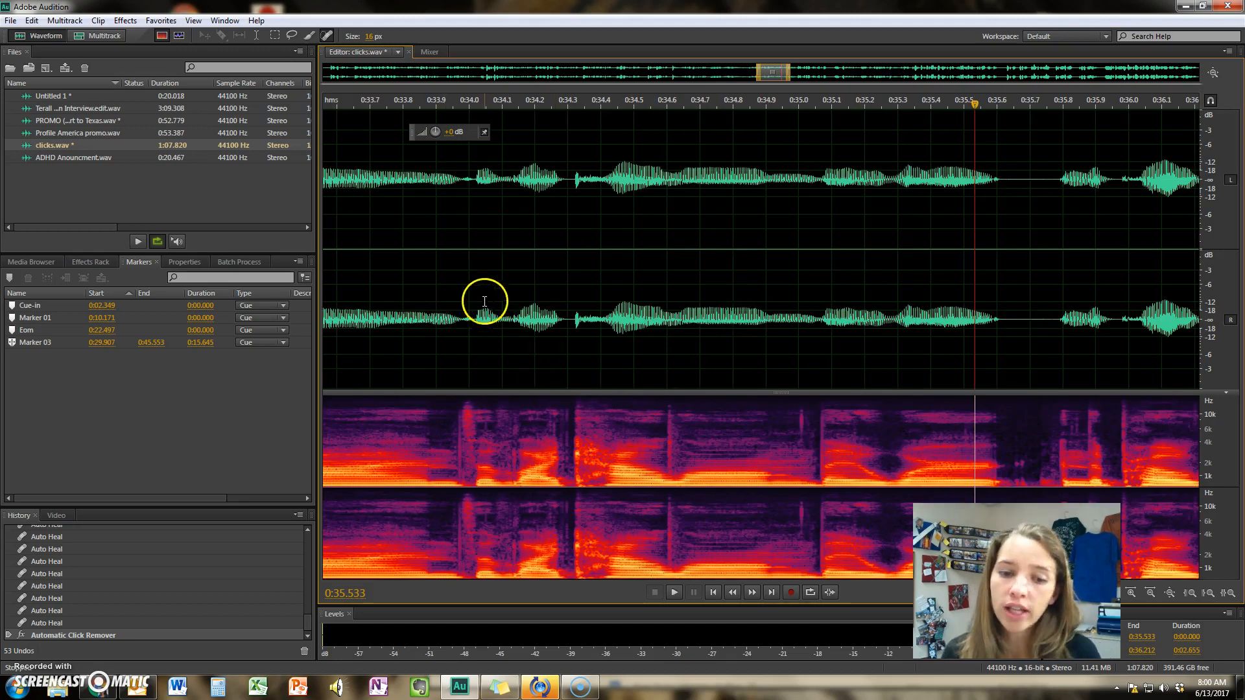
pyautogui.click(401, 313)
pyautogui.press('space')
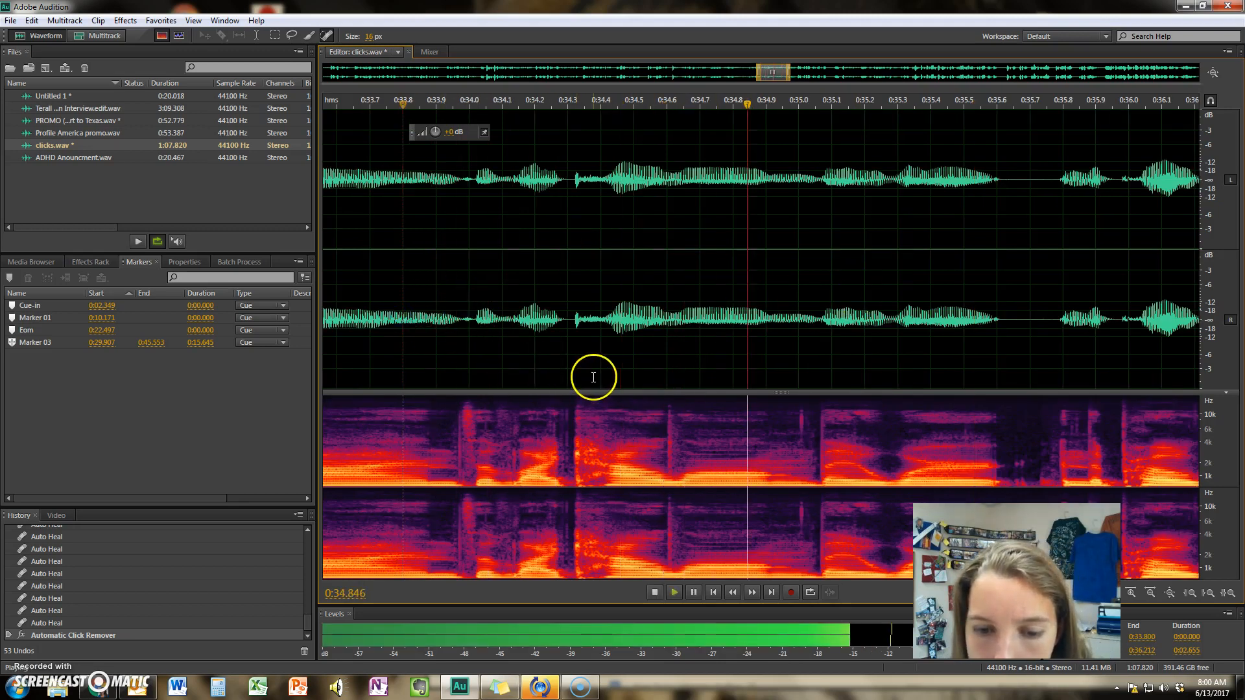
pyautogui.press('space')
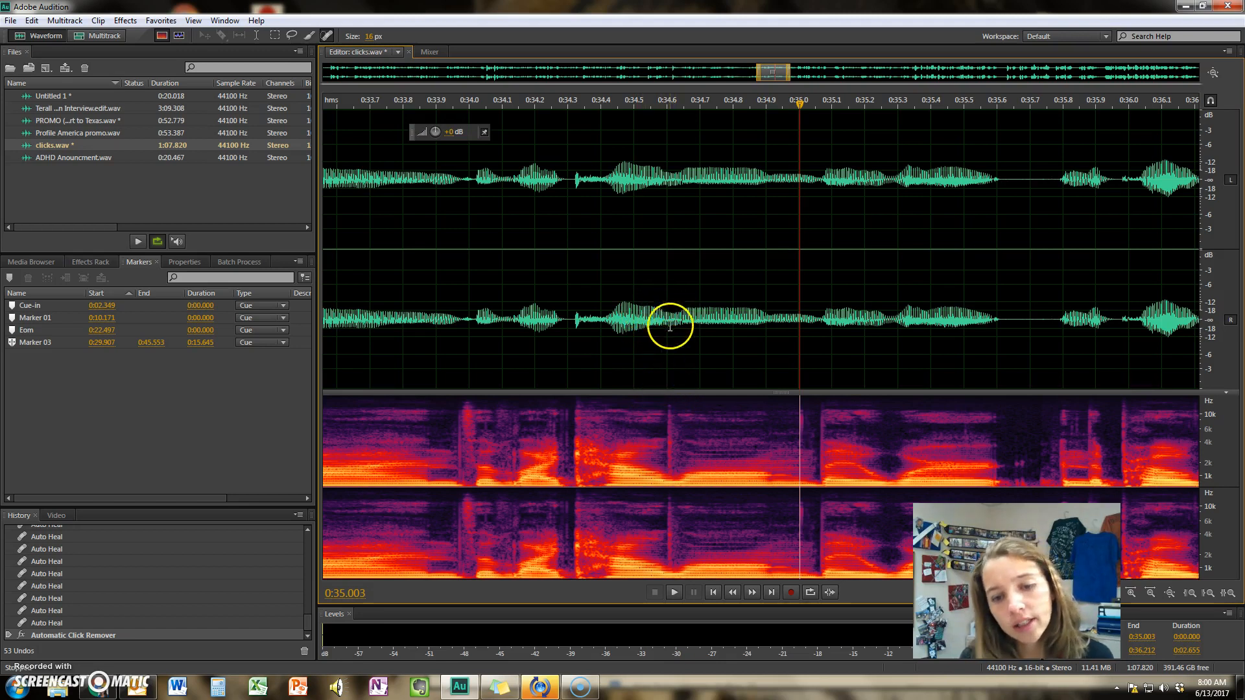
# Step: Heal the click at about 34.60 s in the spectral display and play the speech back from about 33.74 s
pyautogui.click(668, 475)
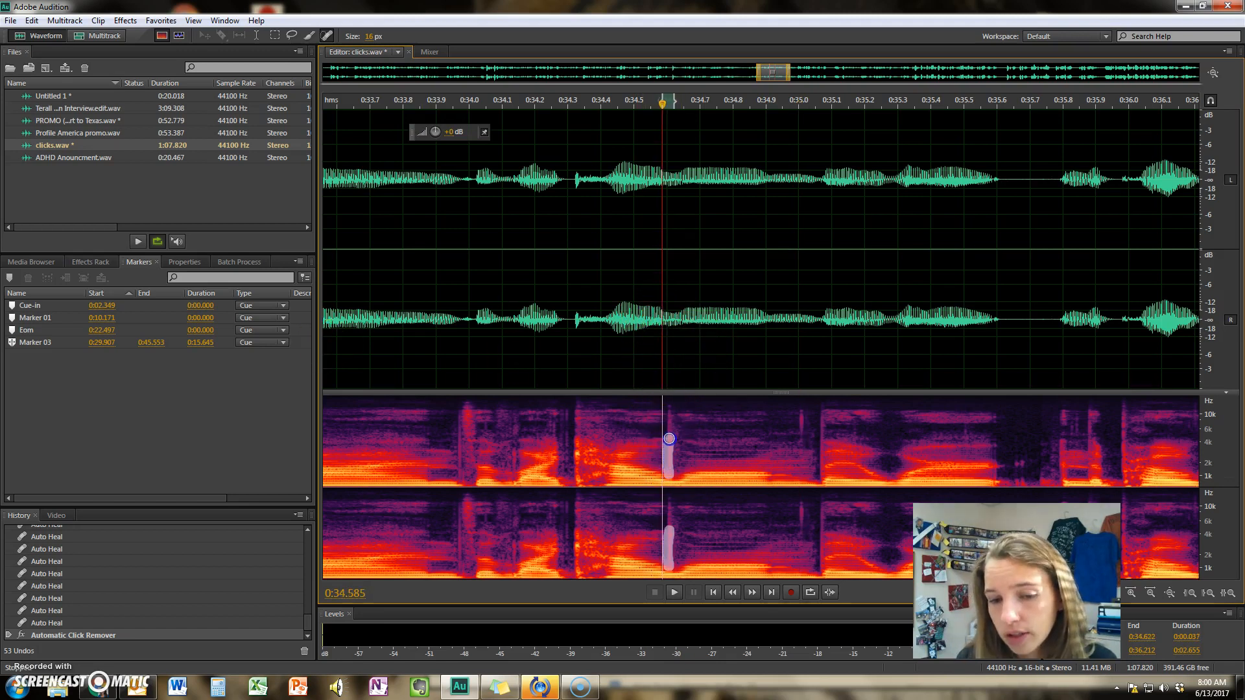
pyautogui.moveTo(668, 395); pyautogui.dragTo(668, 393)
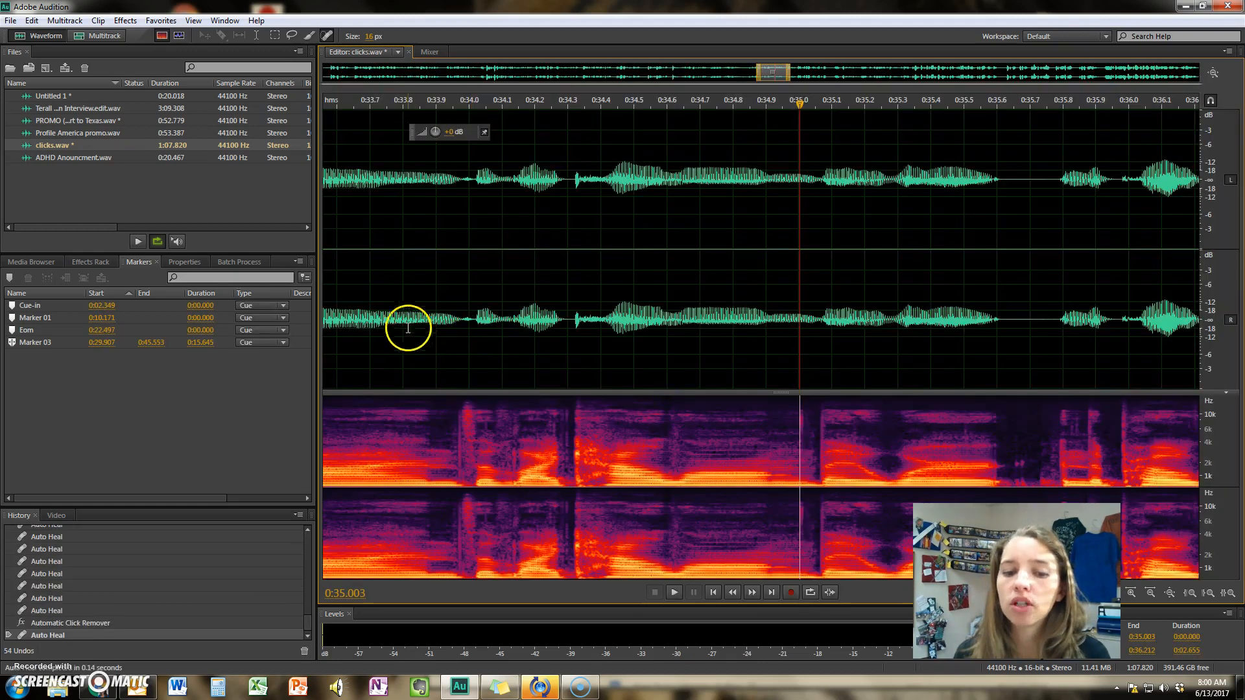
pyautogui.click(384, 321)
pyautogui.press('space')
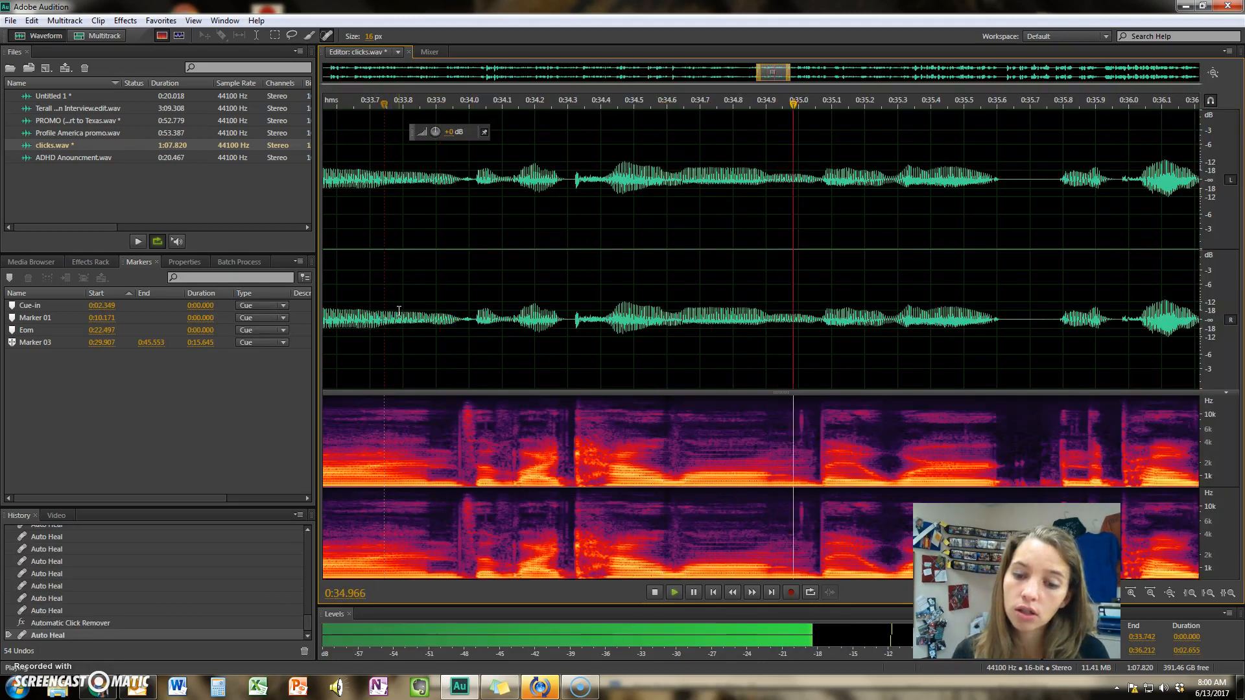
pyautogui.click(560, 388)
# Step: Heal the remaining click at about 34.62 s in the spectral display and play back from about 34.03 s
pyautogui.moveTo(675, 469); pyautogui.dragTo(672, 398)
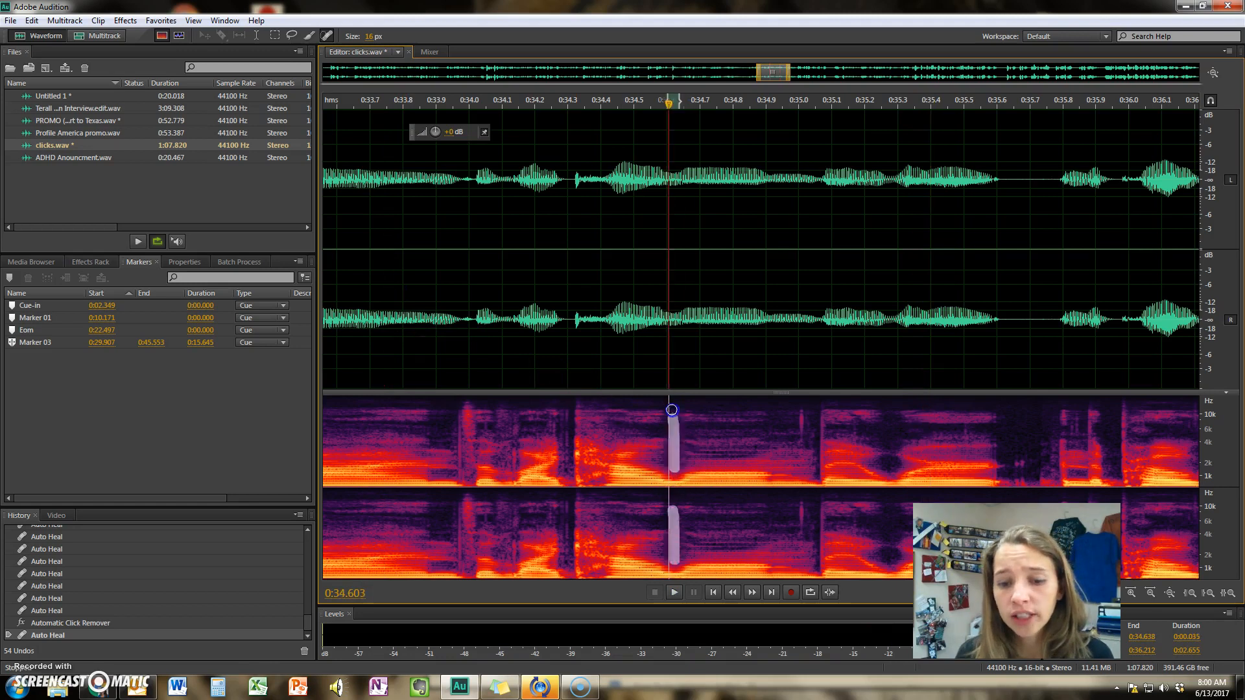
pyautogui.press('space')
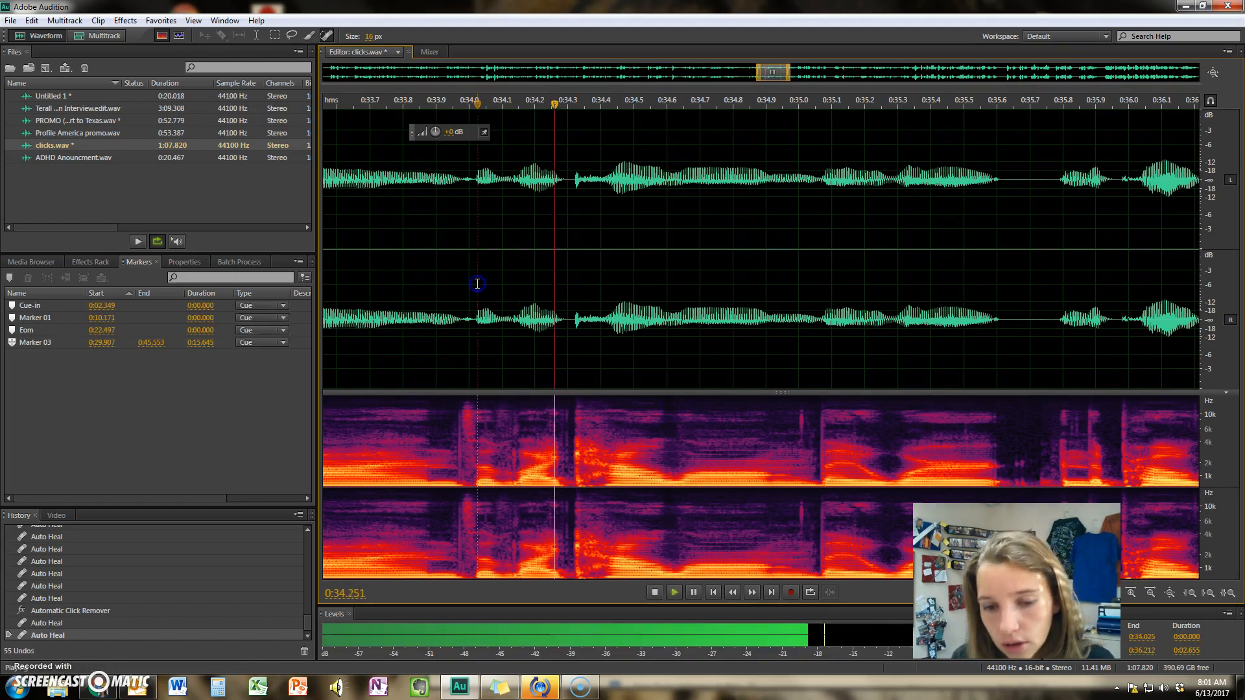
pyautogui.click(670, 309)
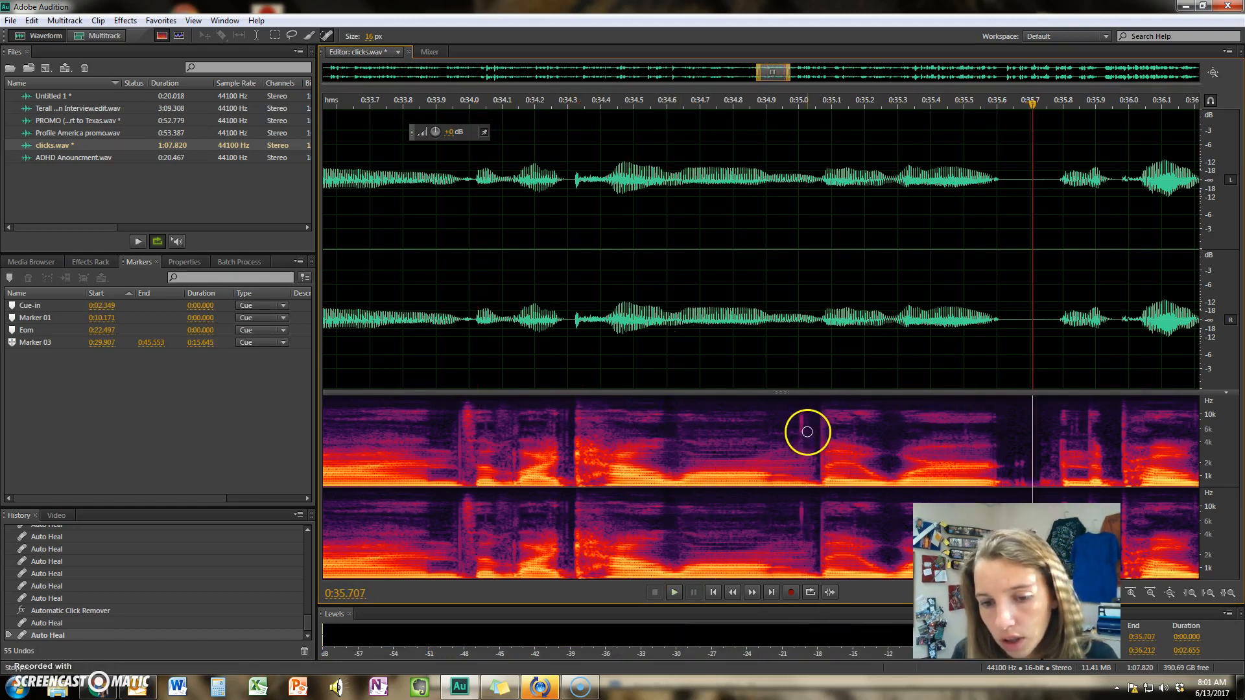
# Step: Heal the upper frequencies of the click at about 35.0 s and play the speech back from 34.1 s
pyautogui.moveTo(802, 443); pyautogui.dragTo(802, 397)
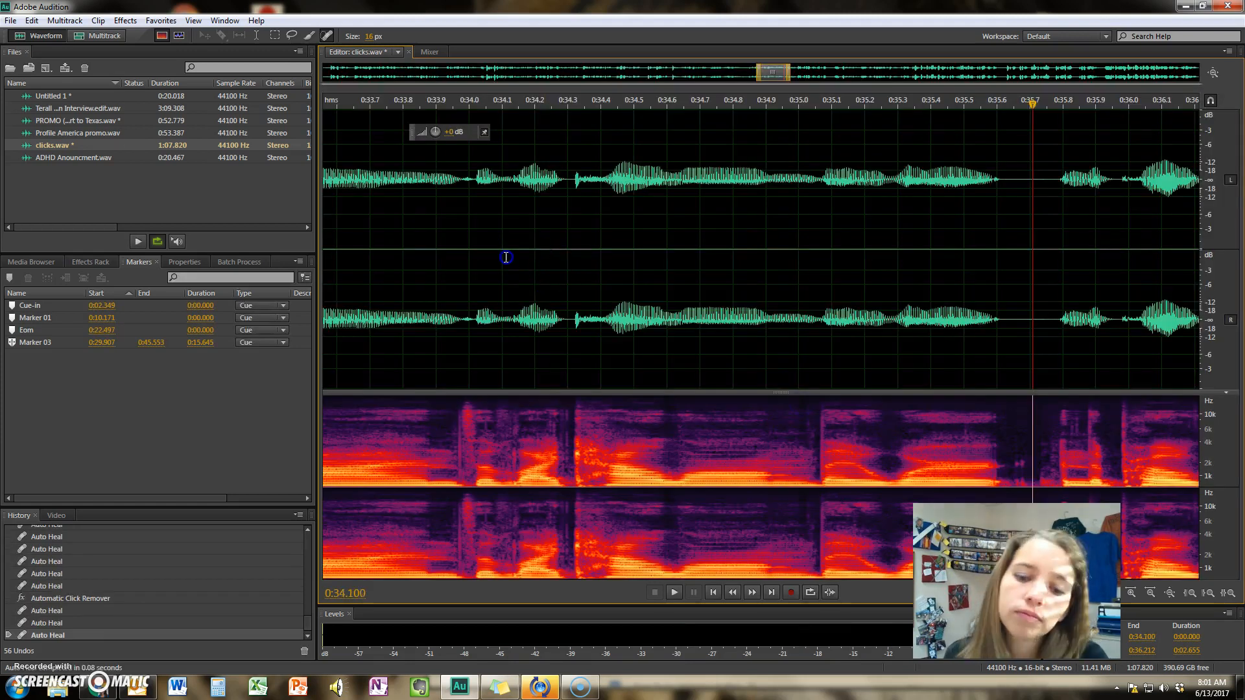
pyautogui.click(503, 256)
pyautogui.press('space')
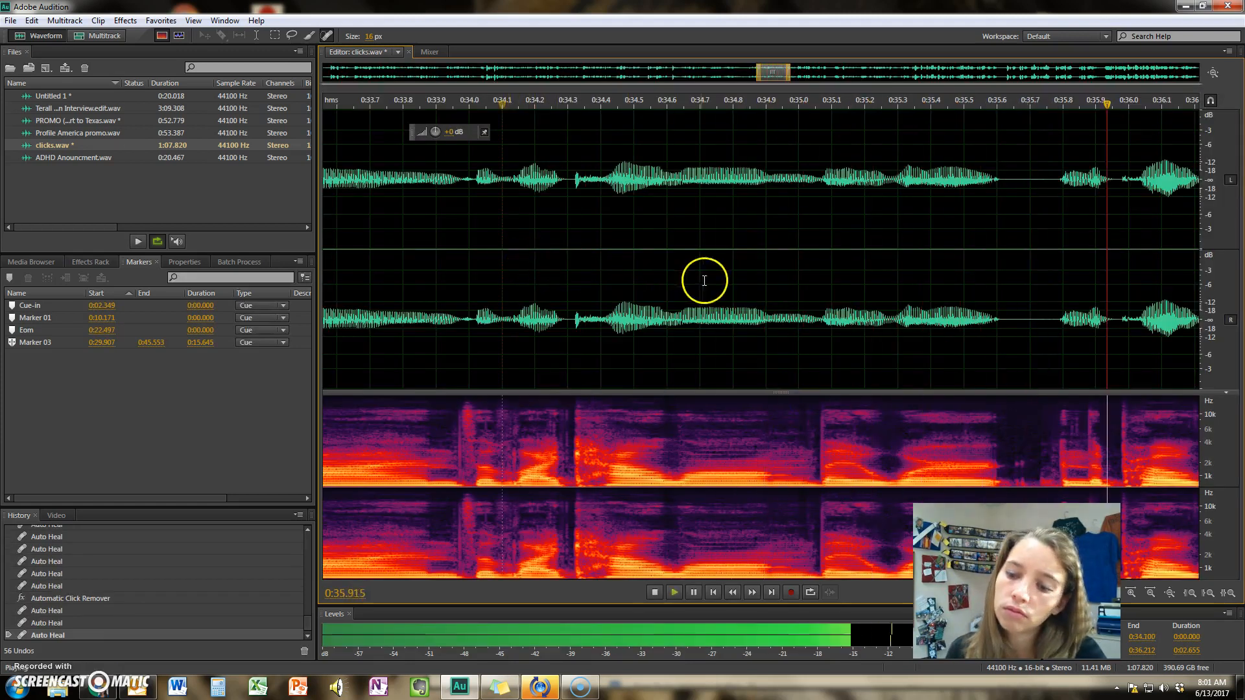
pyautogui.scroll(-3, 762, 296)
pyautogui.scroll(-3, 764, 297)
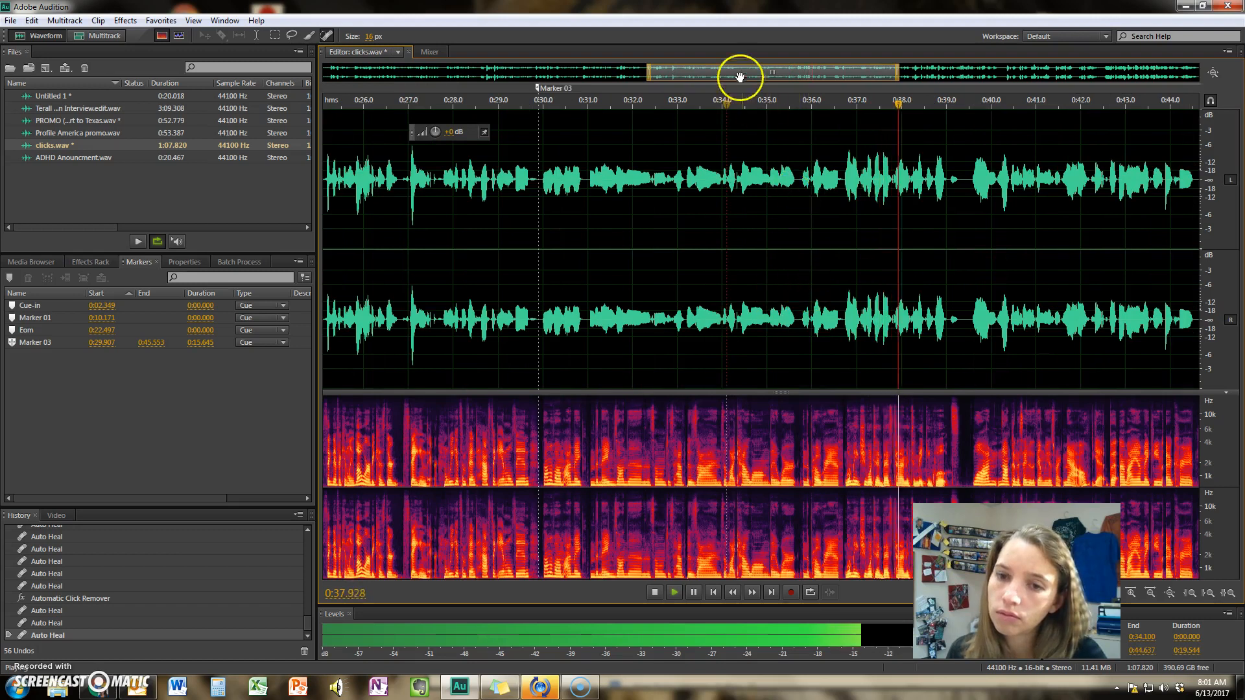
pyautogui.scroll(5, 672, 286)
pyautogui.press('space')
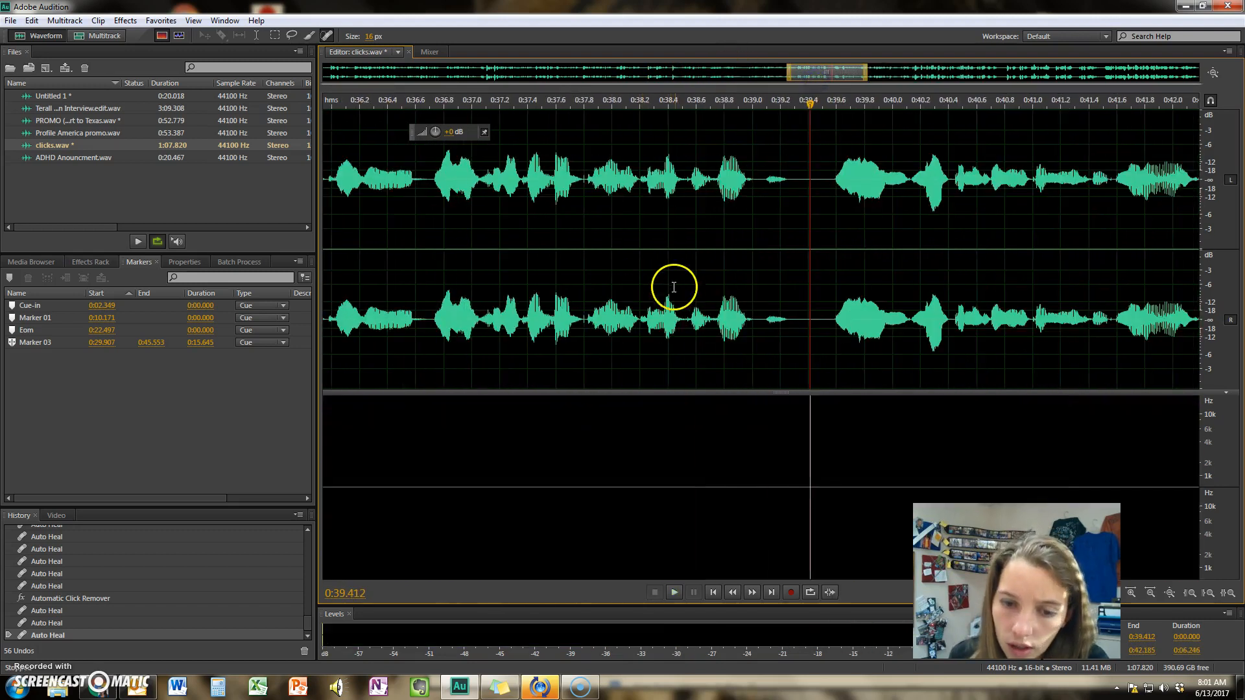
# Step: Replay the speech from about 38.12 s and again from 37.5 s to locate the next click
pyautogui.scroll(2, 691, 282)
pyautogui.click(548, 297)
pyautogui.press('space')
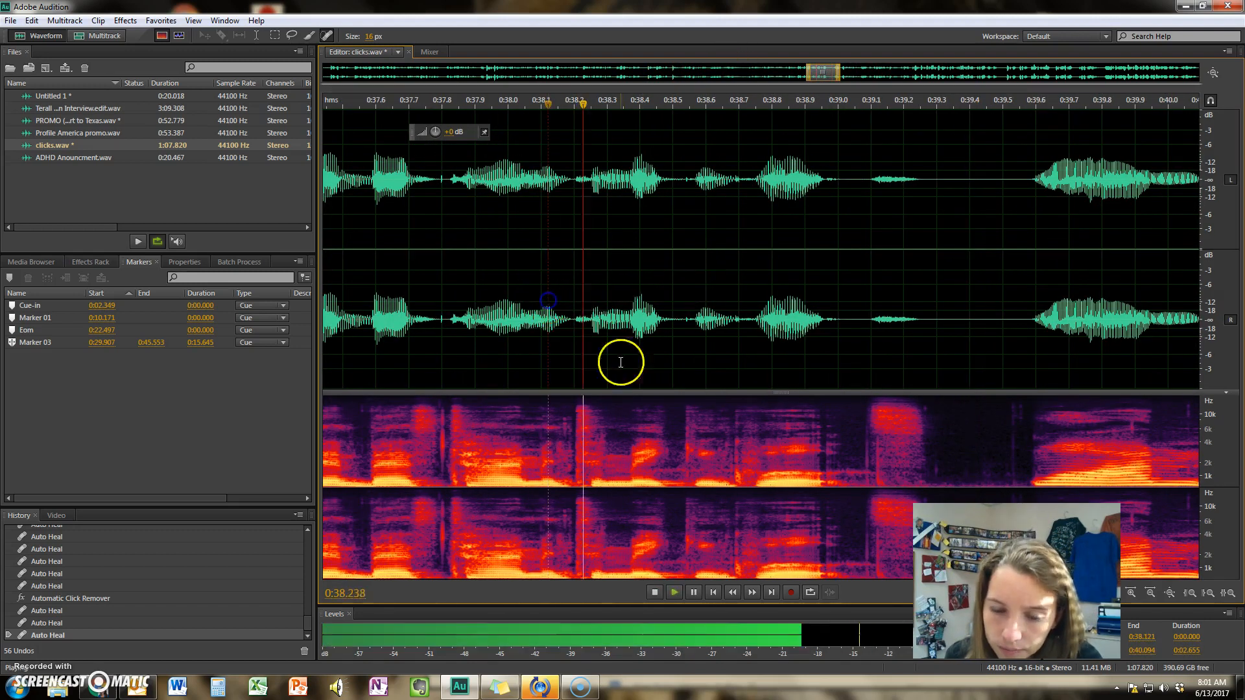
pyautogui.press('space')
pyautogui.click(343, 308)
pyautogui.press('space')
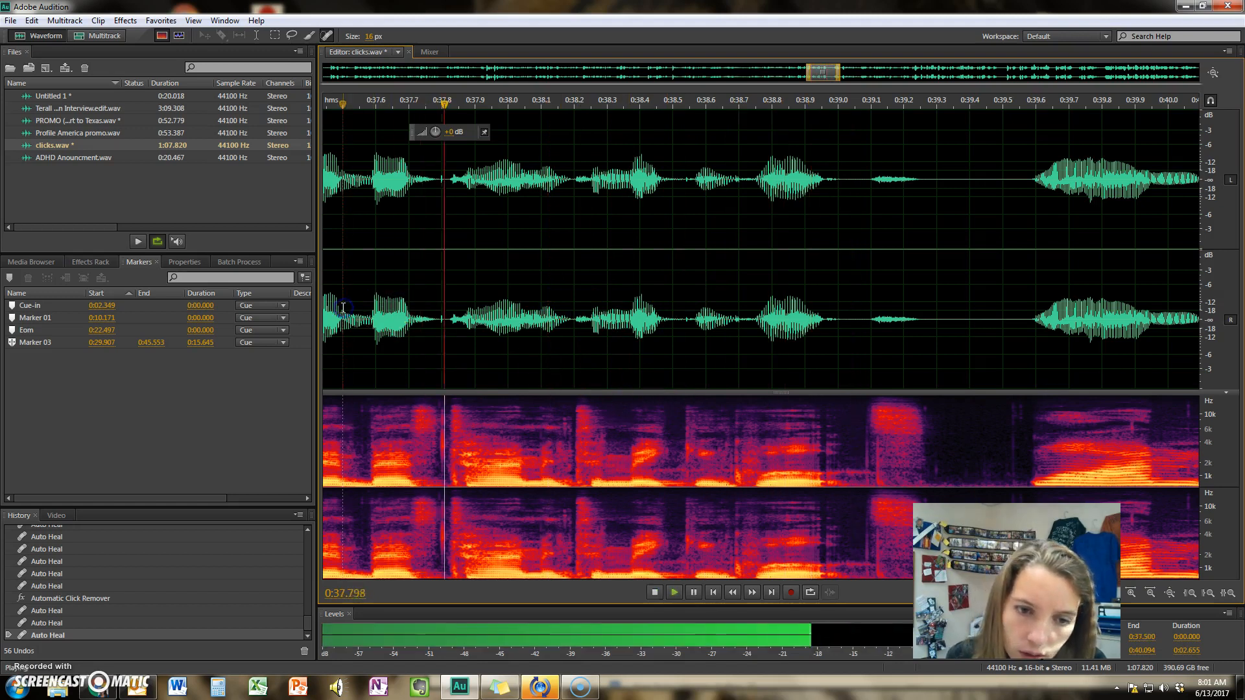
pyautogui.press('space')
# Step: Delete the click in the pause at about 37.80 s and play the speech back from about 37.07 s
pyautogui.scroll(1, 407, 321)
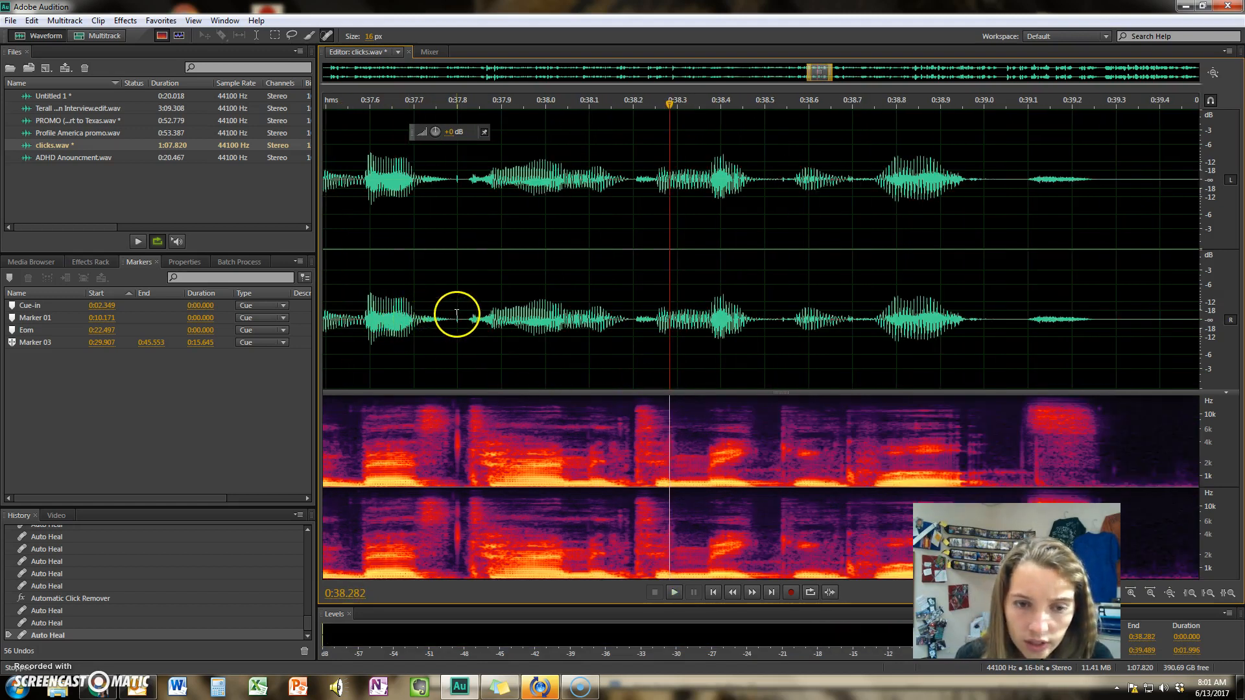
pyautogui.scroll(4, 460, 319)
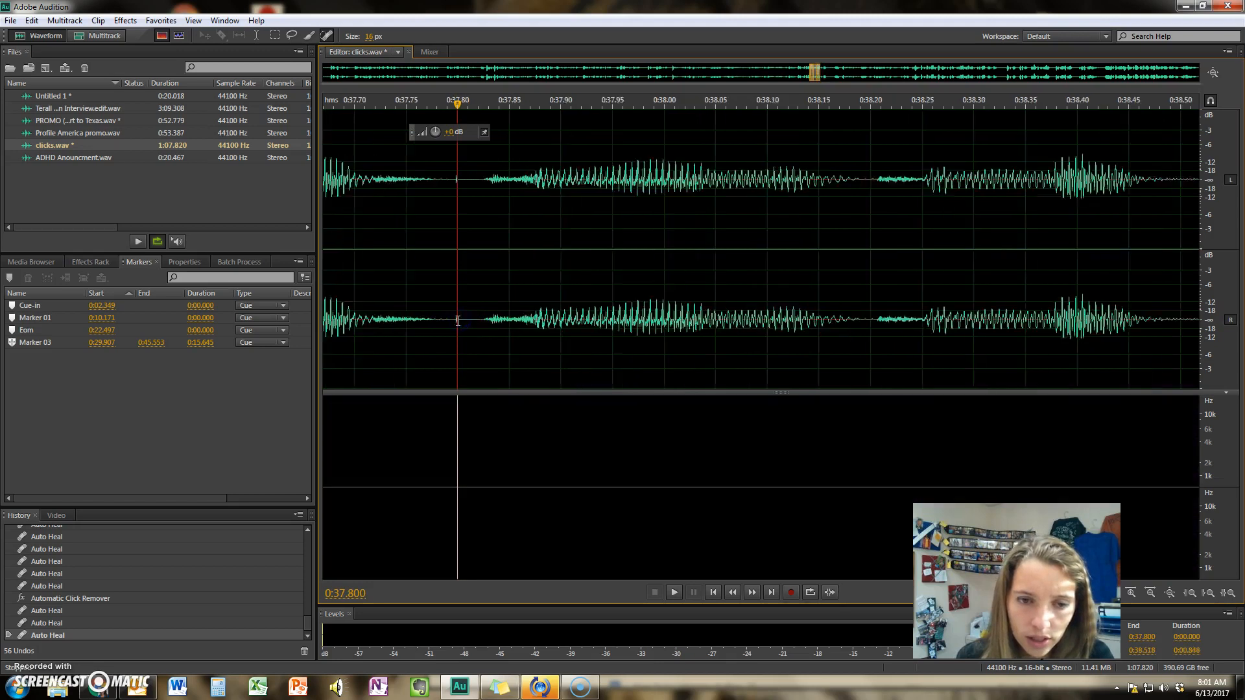
pyautogui.moveTo(450, 320); pyautogui.dragTo(465, 320)
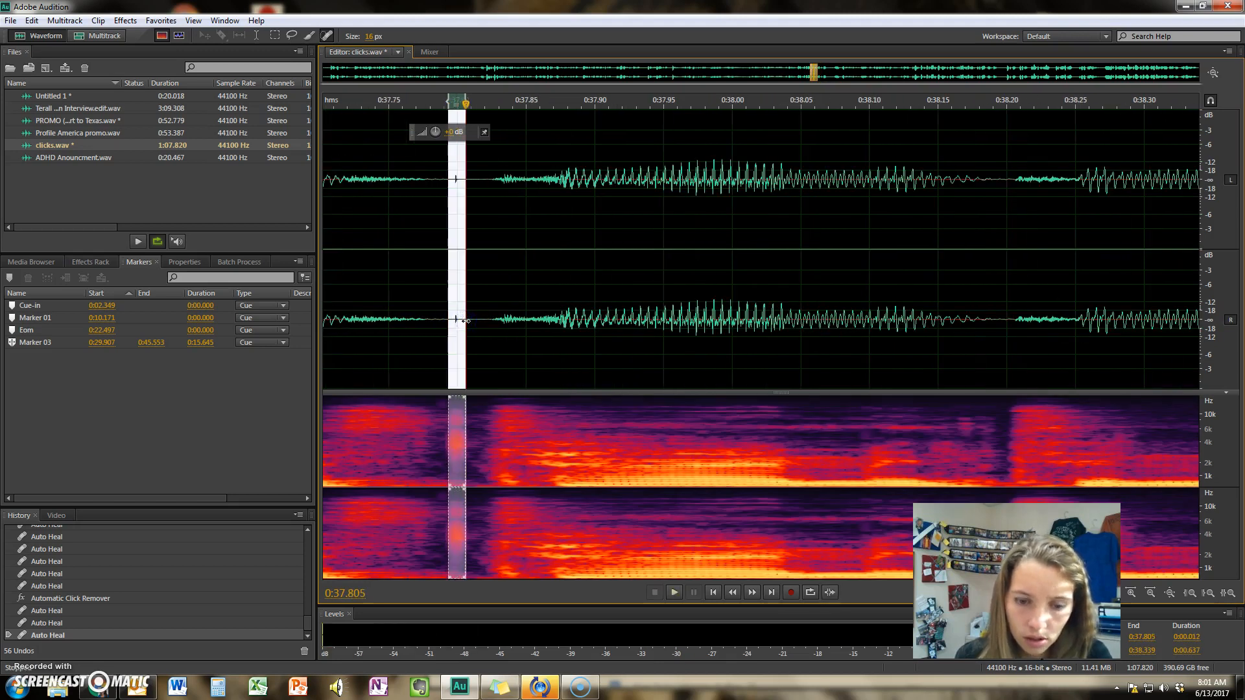
pyautogui.press('Delete')
pyautogui.scroll(-9, 465, 320)
pyautogui.click(389, 320)
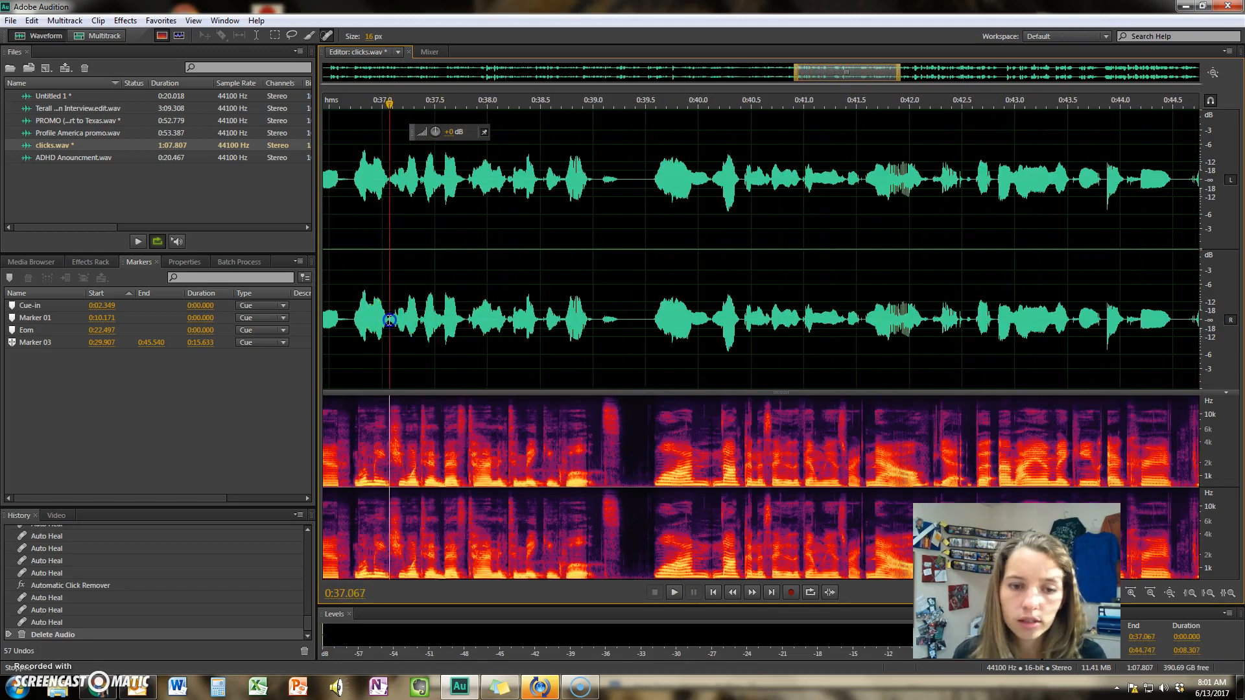
pyautogui.press('space')
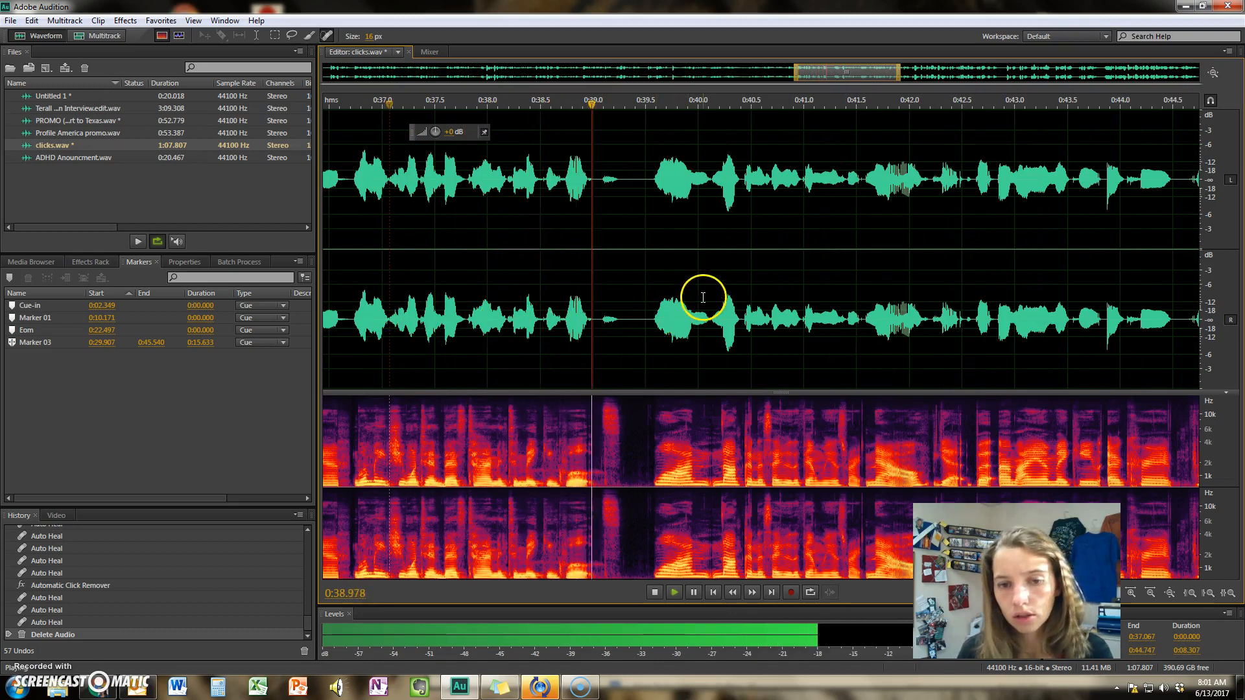
pyautogui.moveTo(830, 72); pyautogui.dragTo(854, 72)
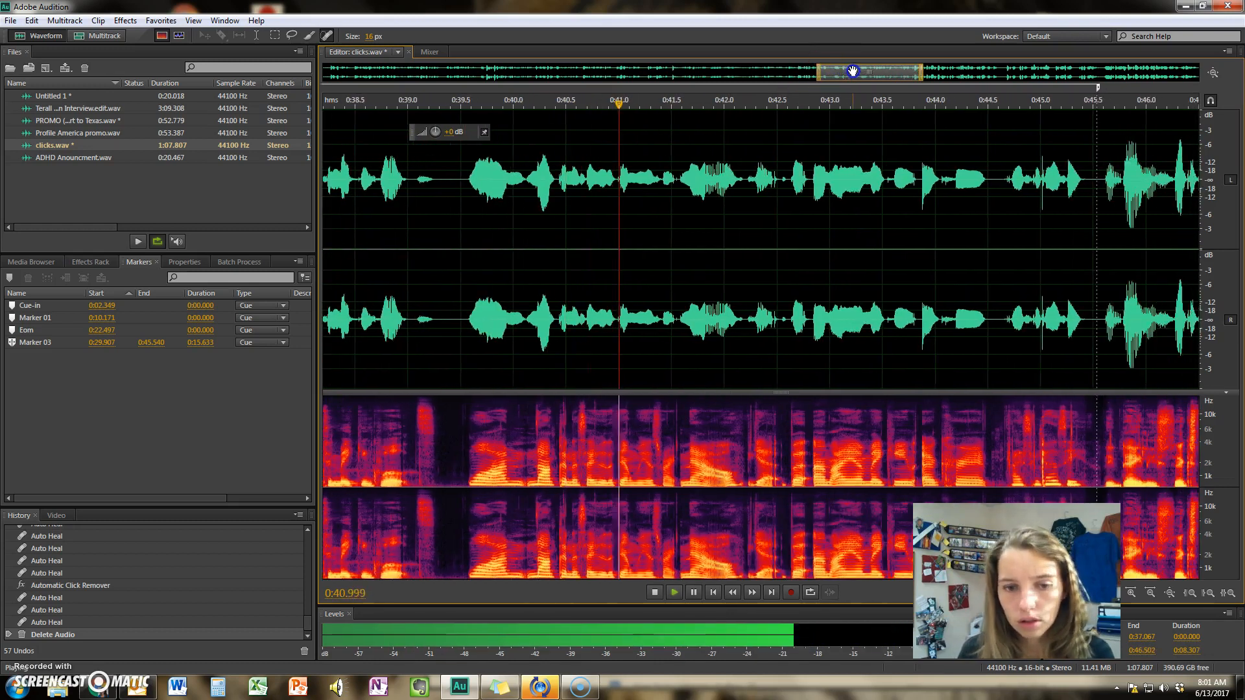
pyautogui.press('space')
# Step: Heal the upper frequencies of the click at about 40.22 s and play the speech back from about 40.08 s
pyautogui.scroll(4, 502, 271)
pyautogui.click(423, 268)
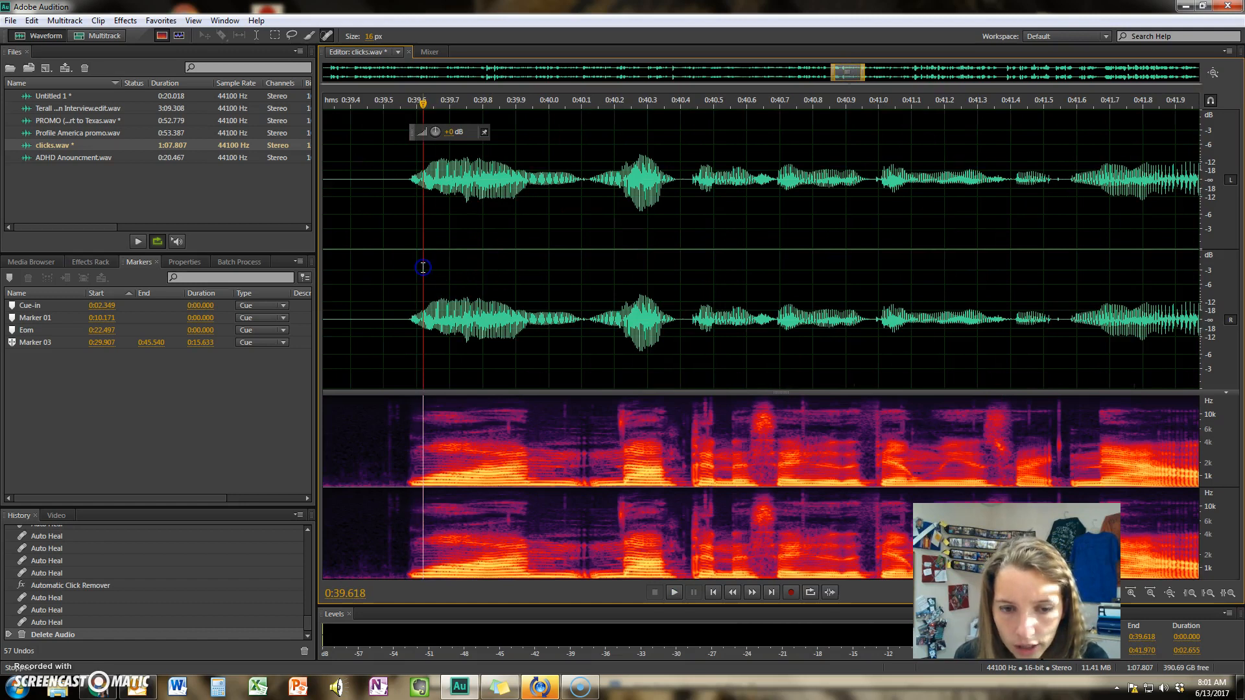
pyautogui.press('space')
pyautogui.press('space')
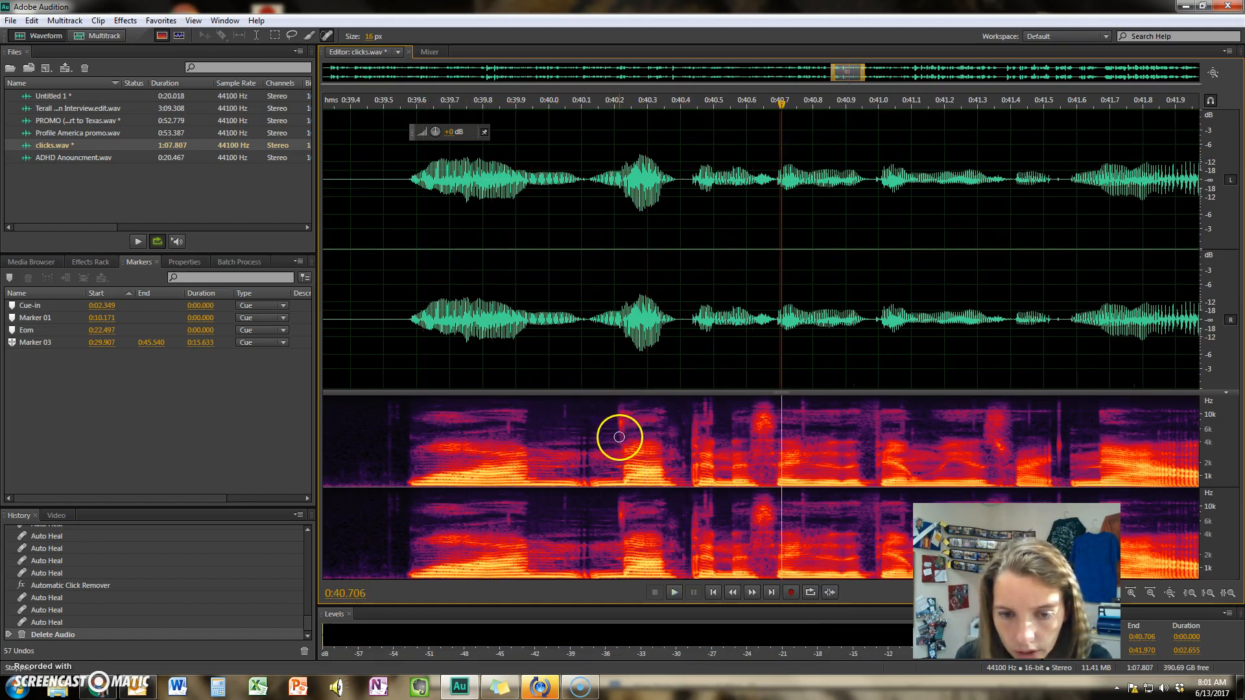
pyautogui.moveTo(621, 434)
pyautogui.mouseDown()
pyautogui.moveTo(622, 483)
pyautogui.moveTo(626, 399)
pyautogui.mouseUp()
pyautogui.click(576, 308)
pyautogui.press('space')
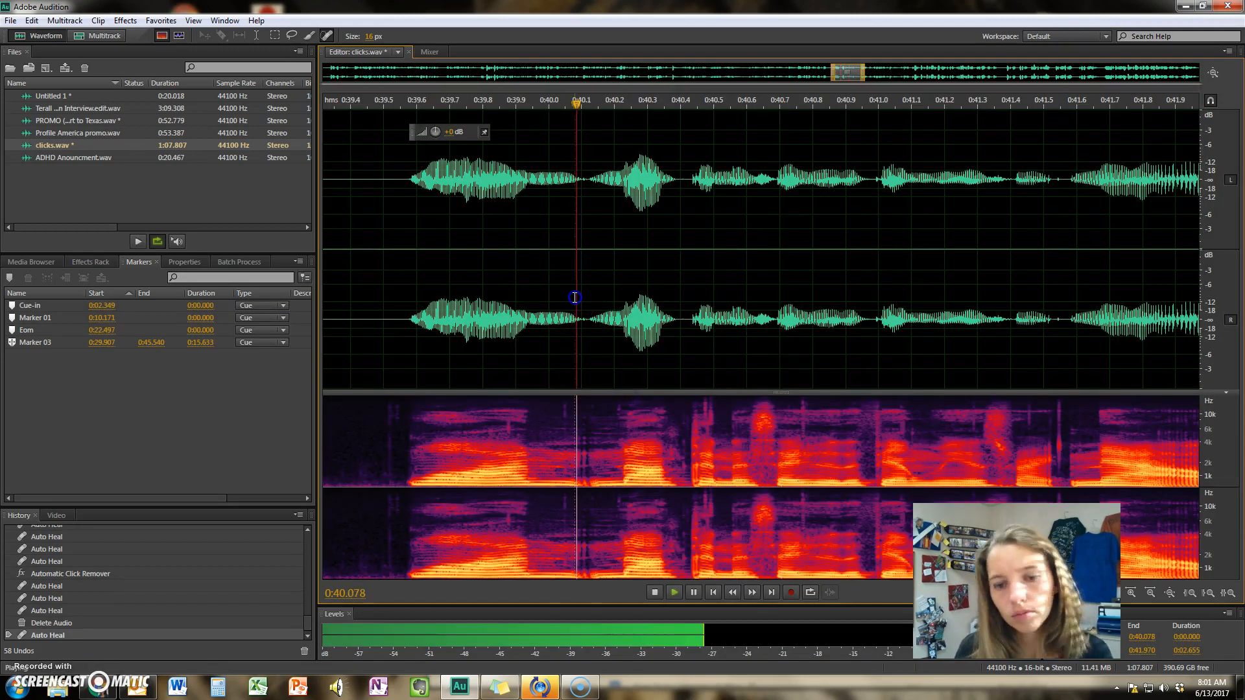
pyautogui.press('space')
# Step: Heal the click at about 40.47 s in the spectral display and play back from about 40.12 s
pyautogui.moveTo(709, 437); pyautogui.dragTo(699, 483)
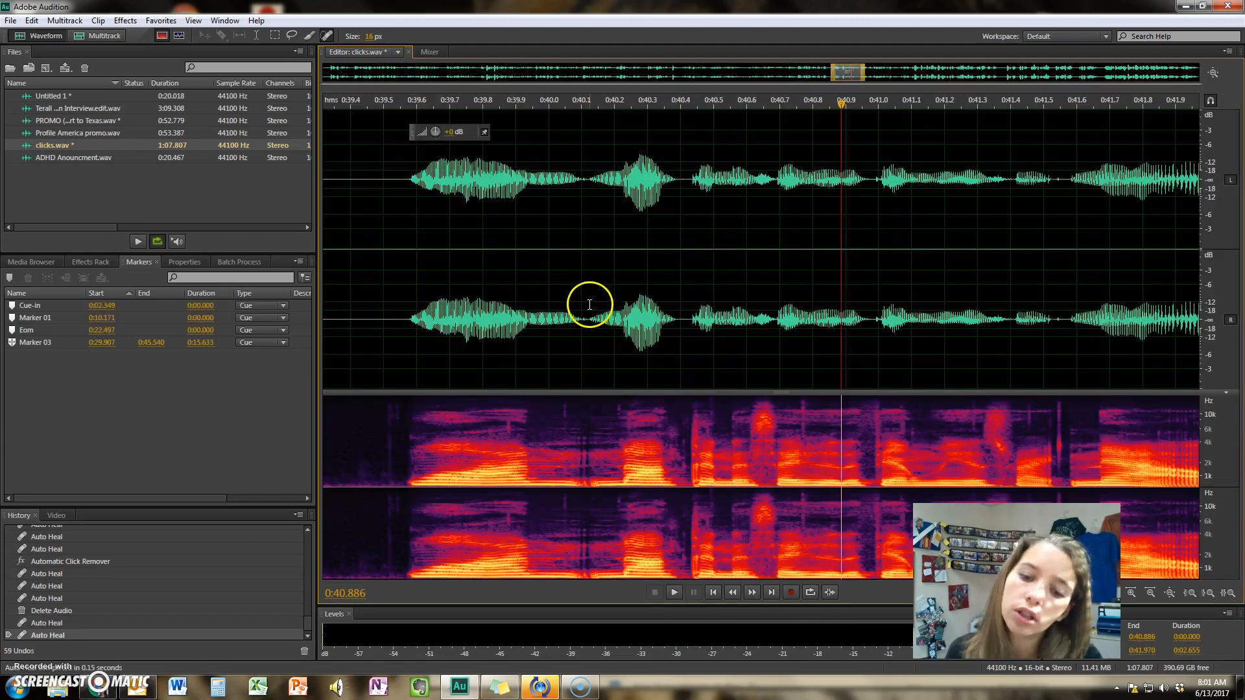
pyautogui.click(589, 300)
pyautogui.press('space')
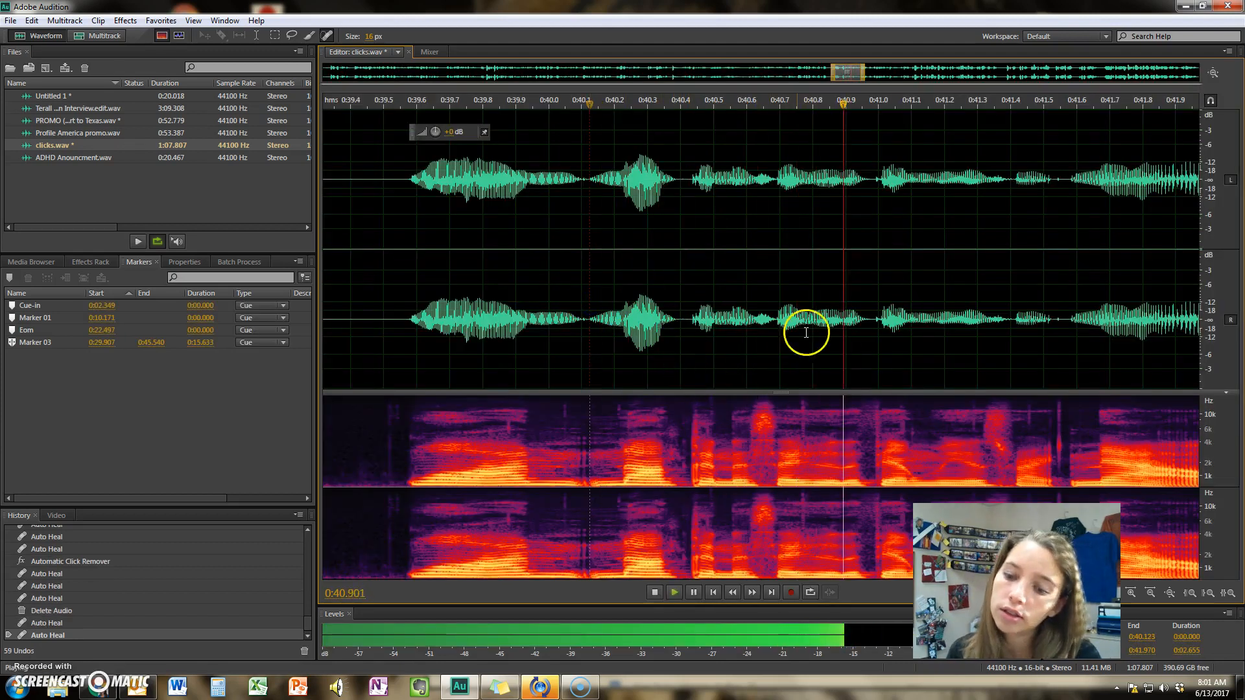
pyautogui.scroll(-2, 854, 345)
pyautogui.press('space')
# Step: Delete the click in the short pause at about 41.54 s
pyautogui.scroll(1, 854, 343)
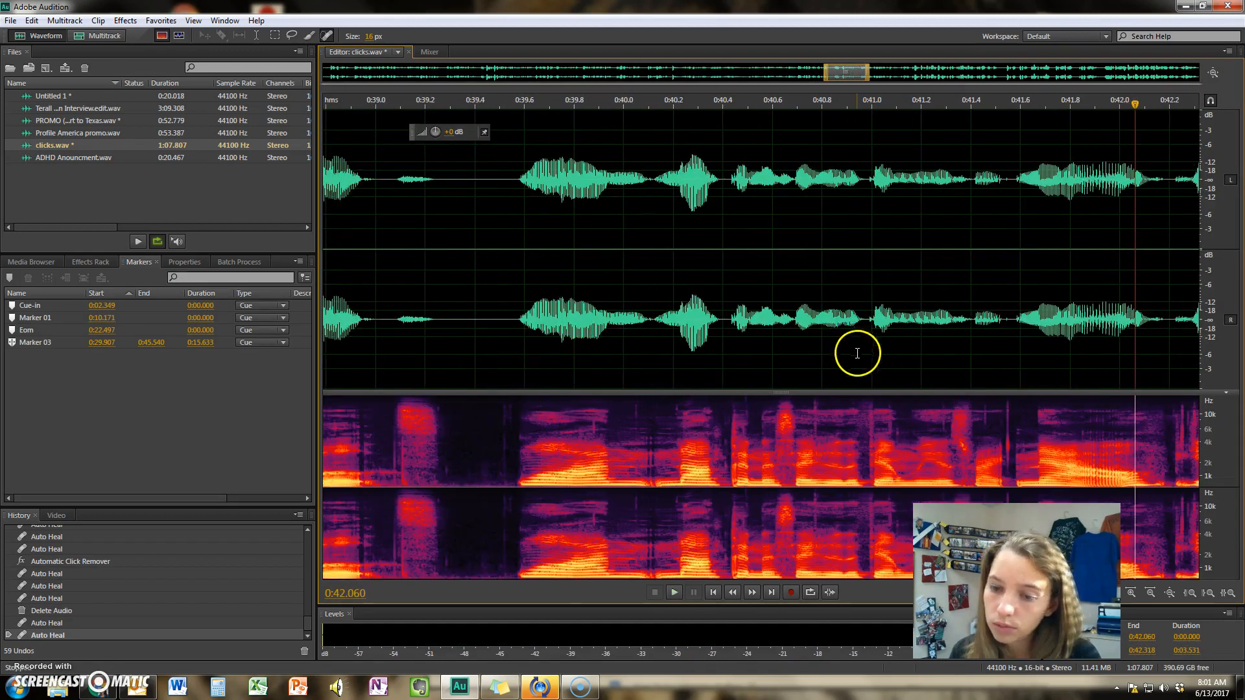
pyautogui.scroll(3, 1056, 339)
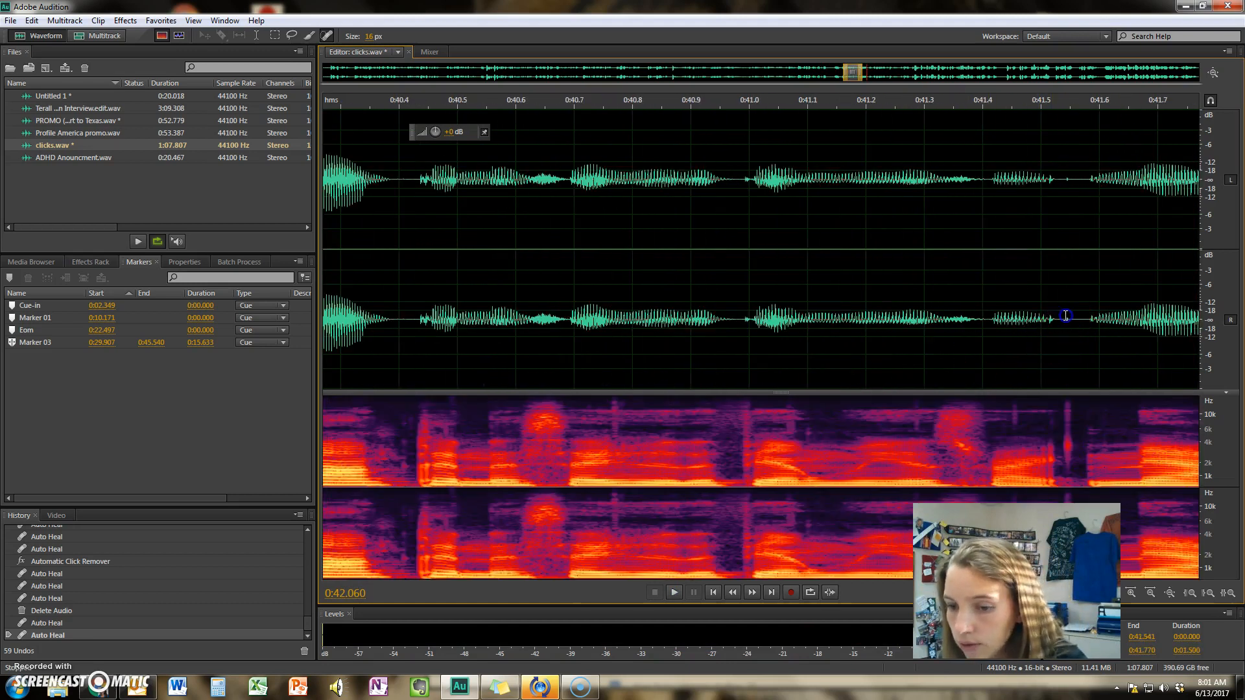
pyautogui.press('Delete')
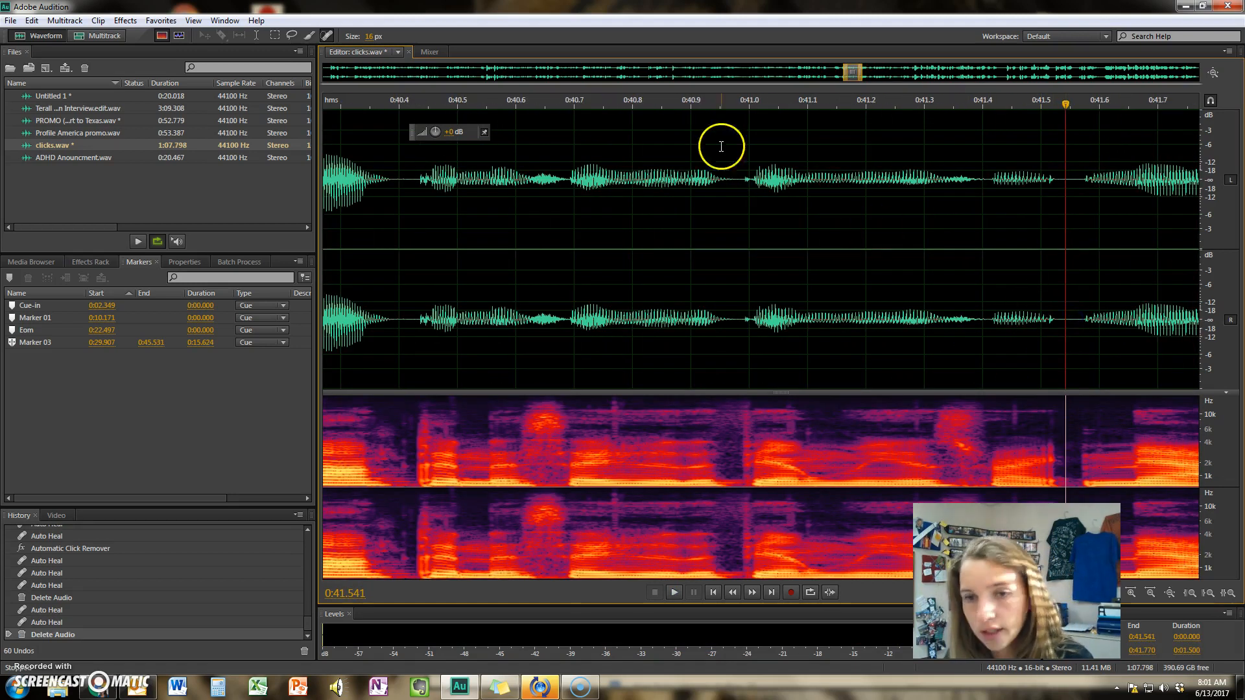
# Step: Try a healing stroke in the spectral display, play the speech back from about 35.52 s and undo the stroke
pyautogui.moveTo(854, 73); pyautogui.dragTo(867, 74)
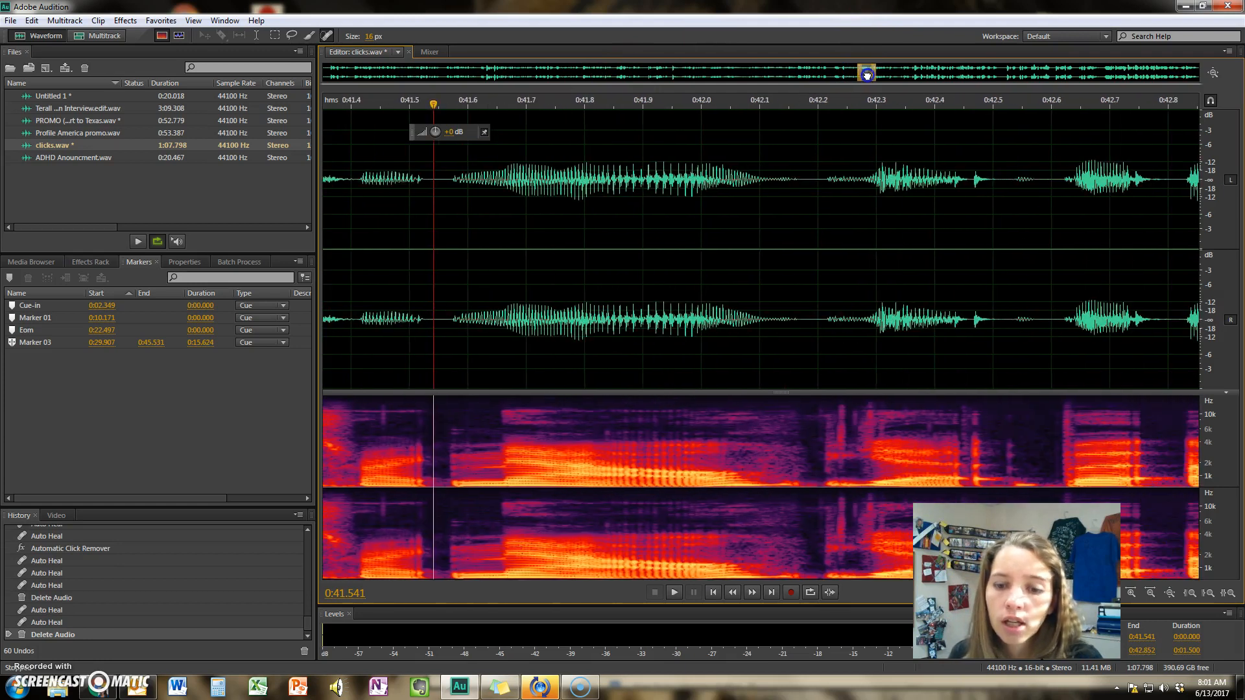
pyautogui.scroll(-10, 528, 314)
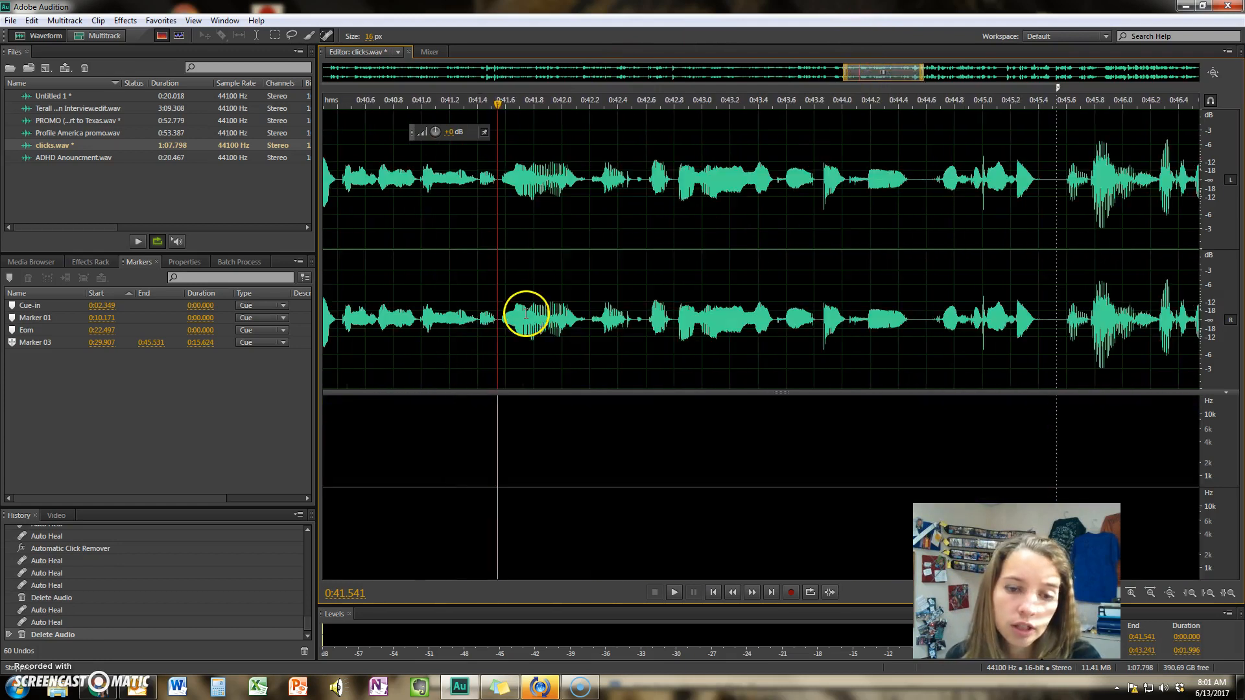
pyautogui.moveTo(637, 456); pyautogui.dragTo(641, 379)
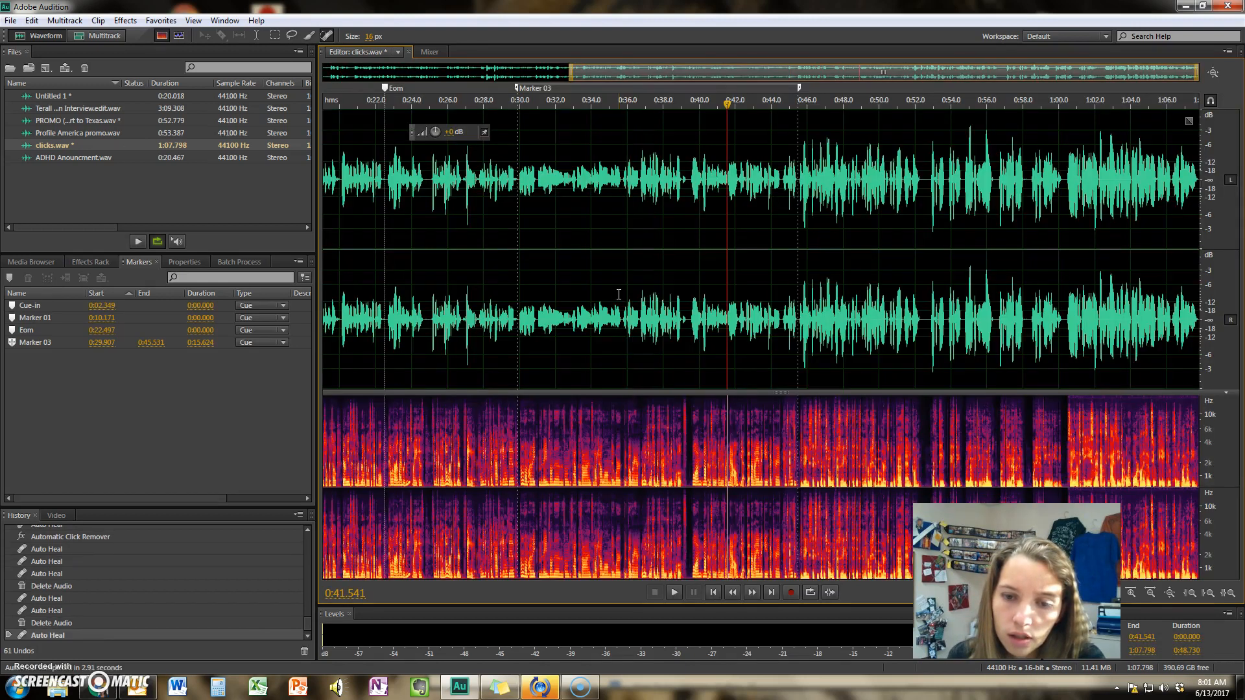
pyautogui.click(618, 294)
pyautogui.press('space')
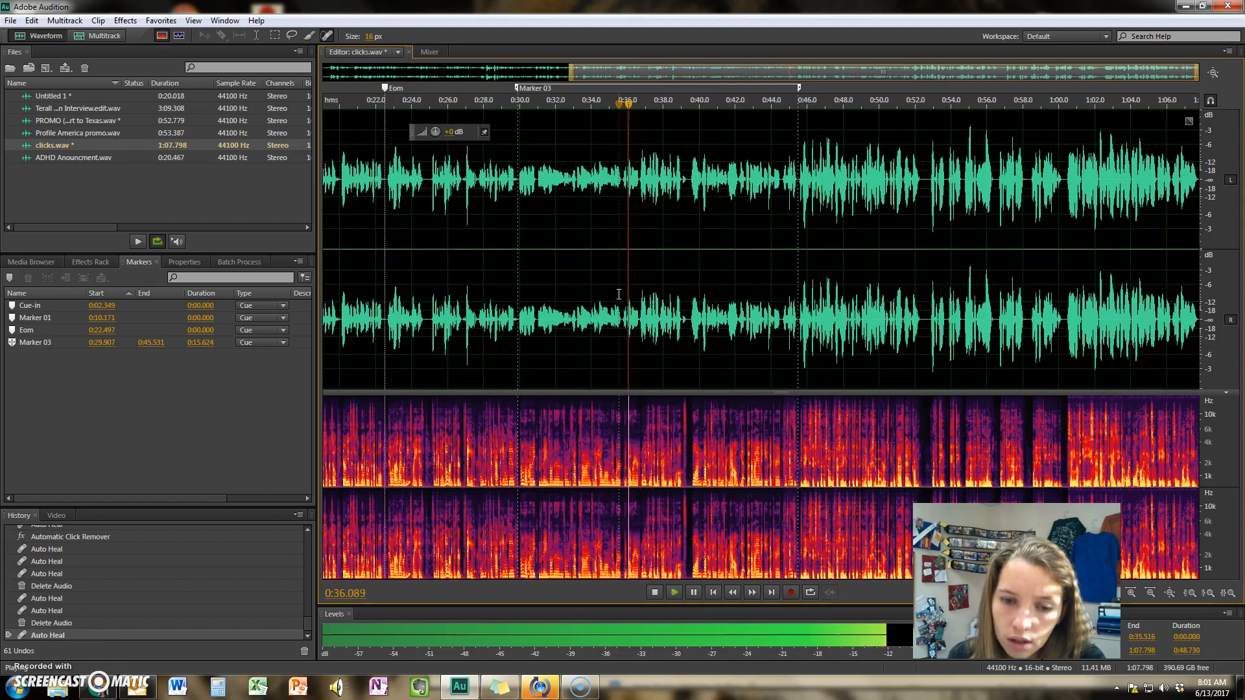
pyautogui.press('space')
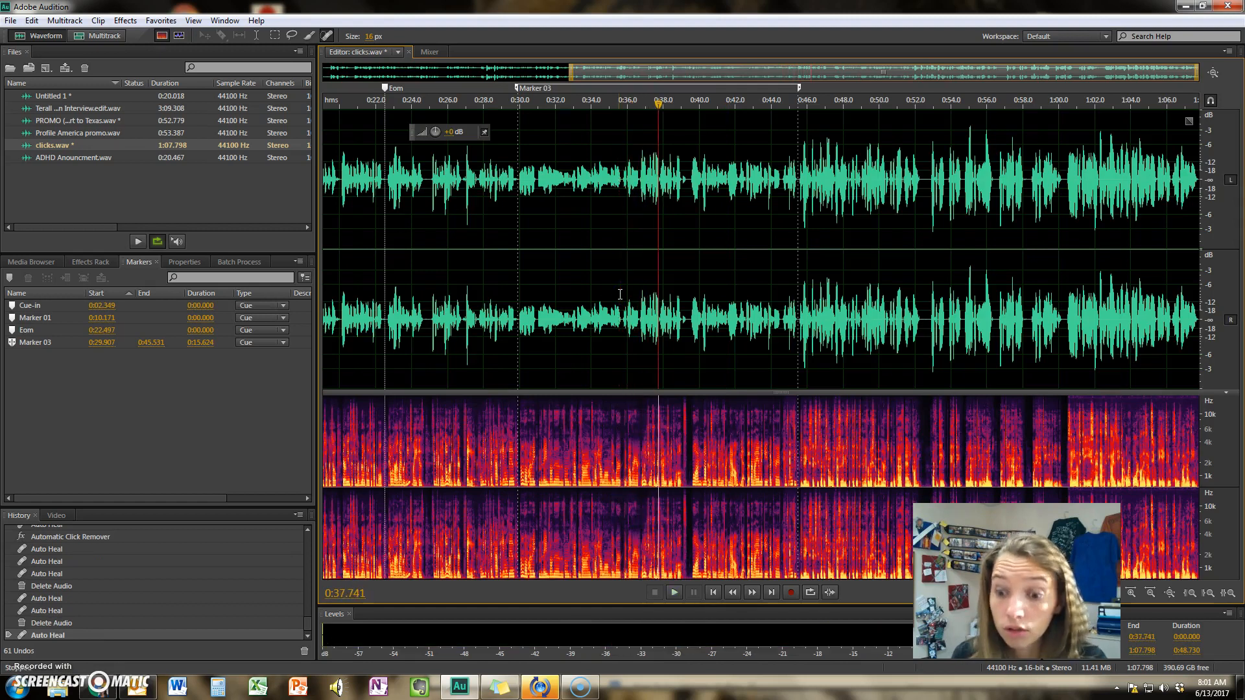
pyautogui.click(631, 302)
pyautogui.hotkey('ctrl', 'z')
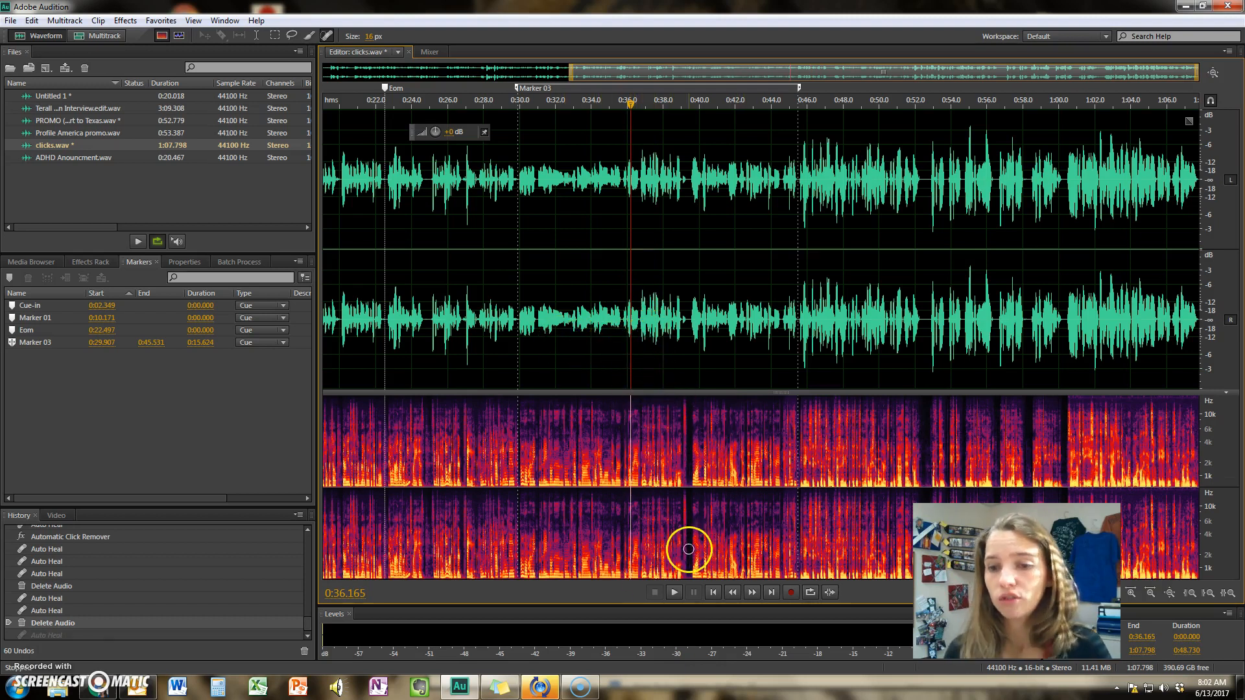
# Step: Play the speech from about 39.16 s and replay the passage before 42.7 s to locate the next click
pyautogui.scroll(1, 774, 418)
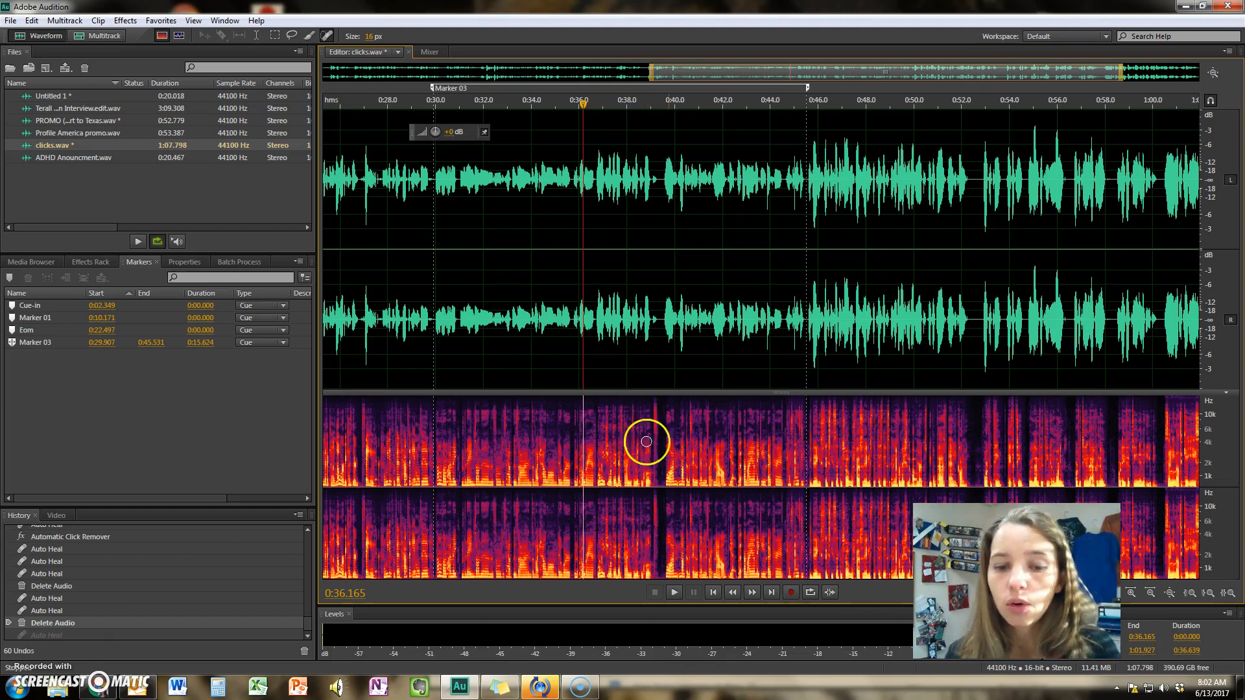
pyautogui.scroll(3, 670, 399)
pyautogui.scroll(2, 670, 400)
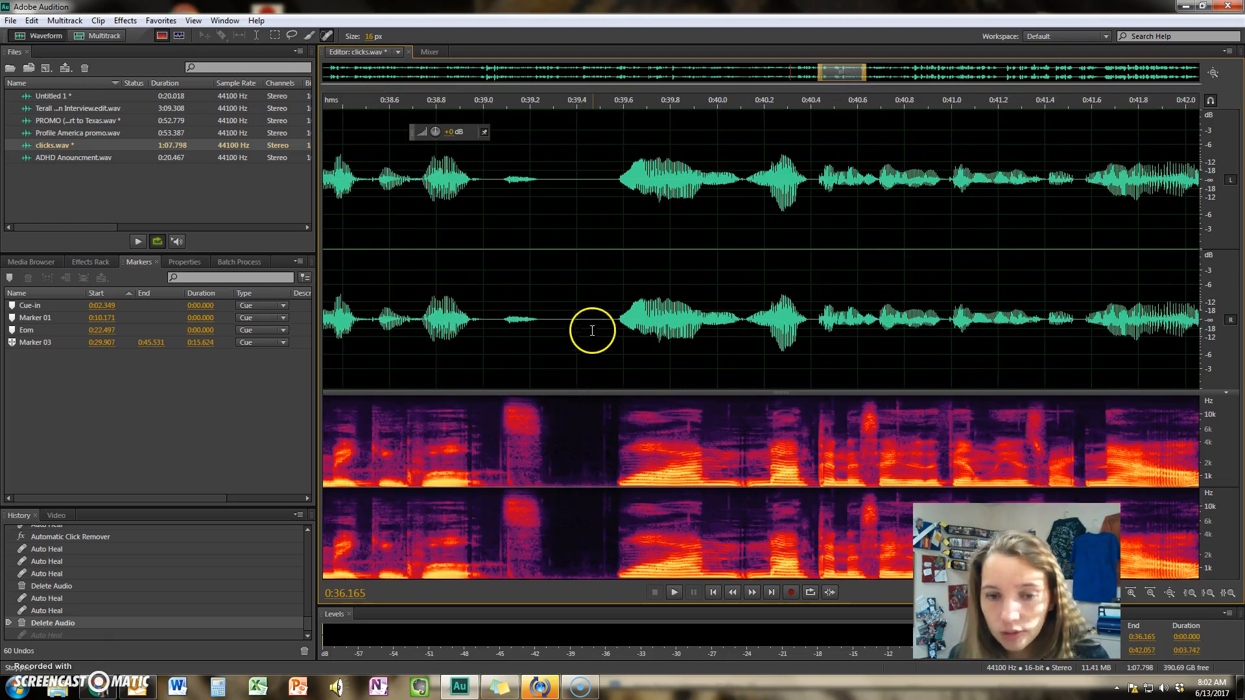
pyautogui.press('space')
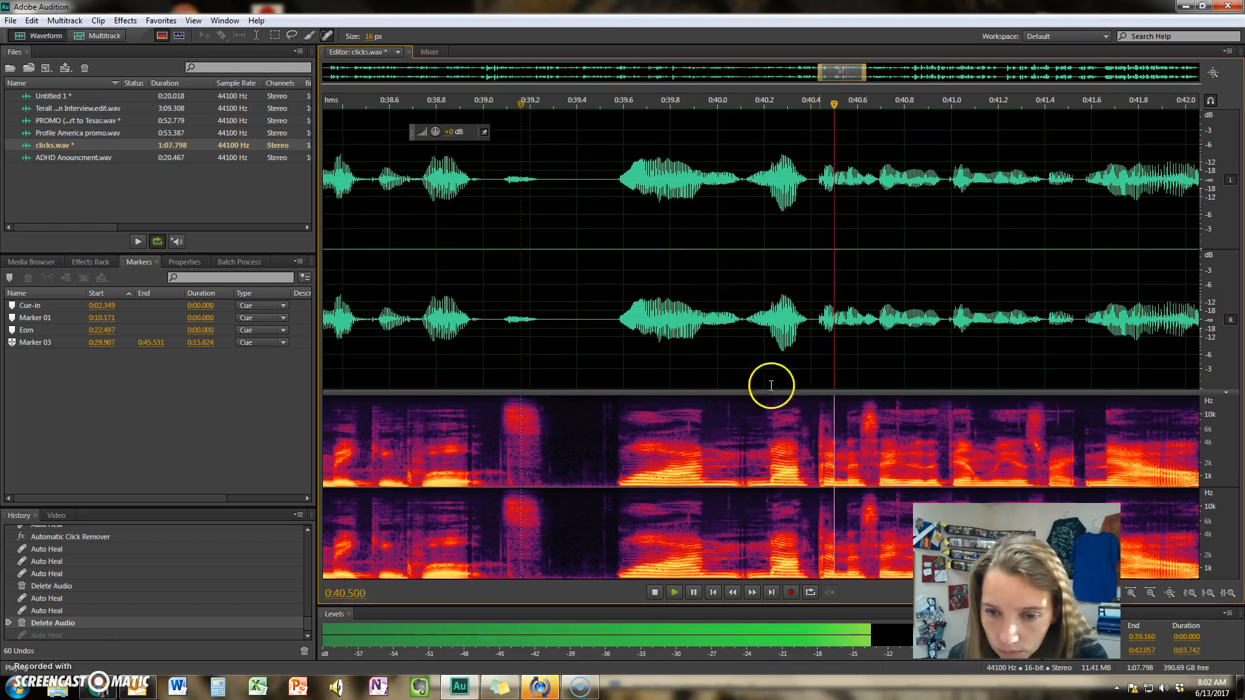
pyautogui.scroll(-3, 923, 368)
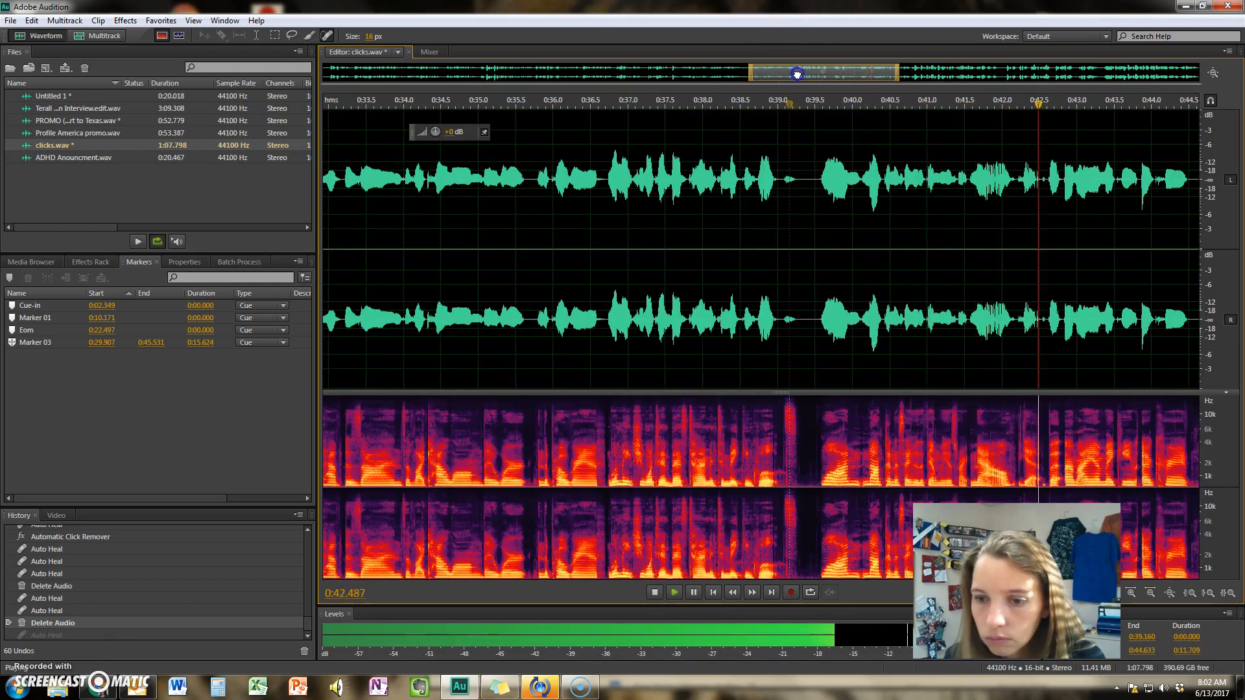
pyautogui.moveTo(797, 75); pyautogui.dragTo(837, 75)
pyautogui.press('space')
pyautogui.scroll(3, 729, 272)
pyautogui.click(532, 291)
pyautogui.press('space')
pyautogui.press('space')
# Step: Heal the click noise between about 42.24 and 42.29 s and play the speech back from about 41.88 s
pyautogui.scroll(2, 579, 306)
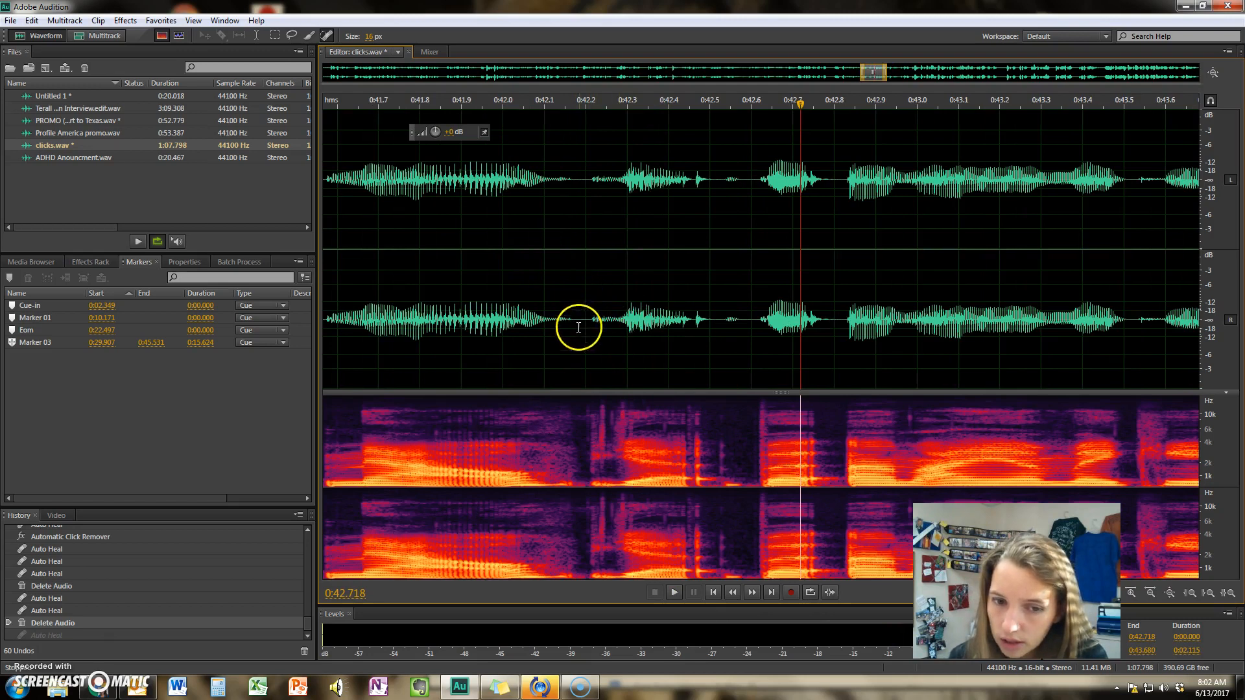
pyautogui.moveTo(603, 442)
pyautogui.mouseDown()
pyautogui.moveTo(601, 415)
pyautogui.moveTo(624, 412)
pyautogui.mouseUp()
pyautogui.click(455, 315)
pyautogui.press('space')
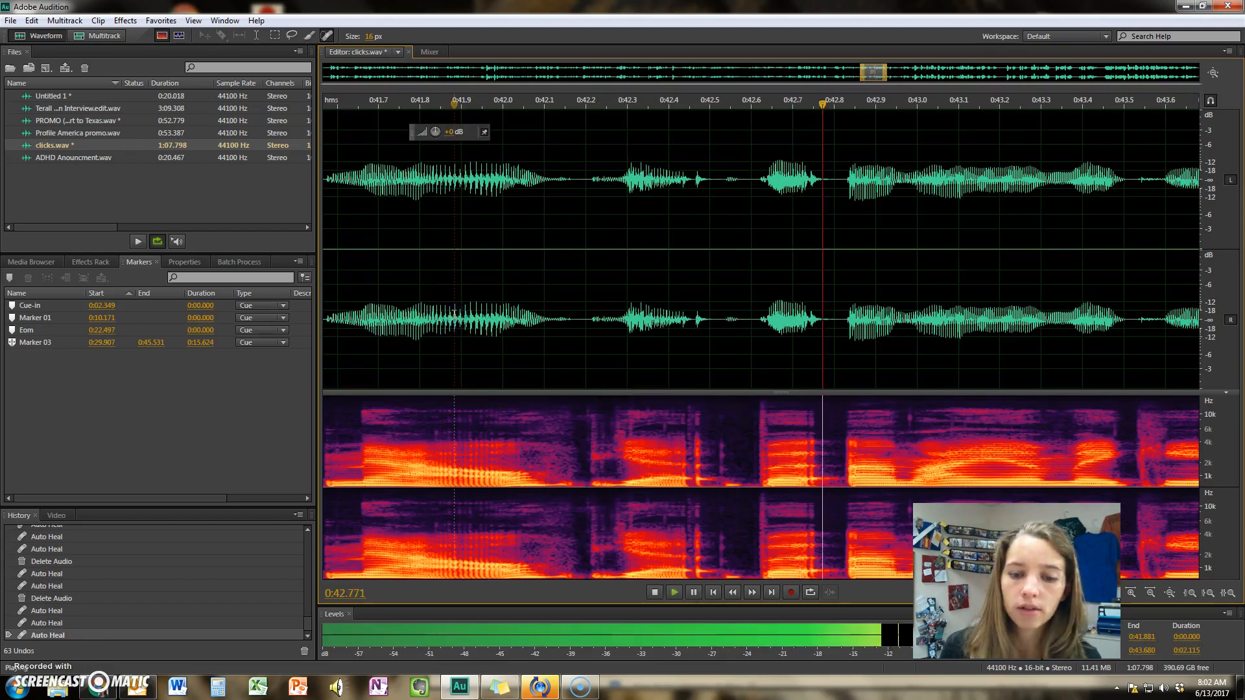
pyautogui.scroll(-2, 952, 316)
pyautogui.scroll(-3, 987, 195)
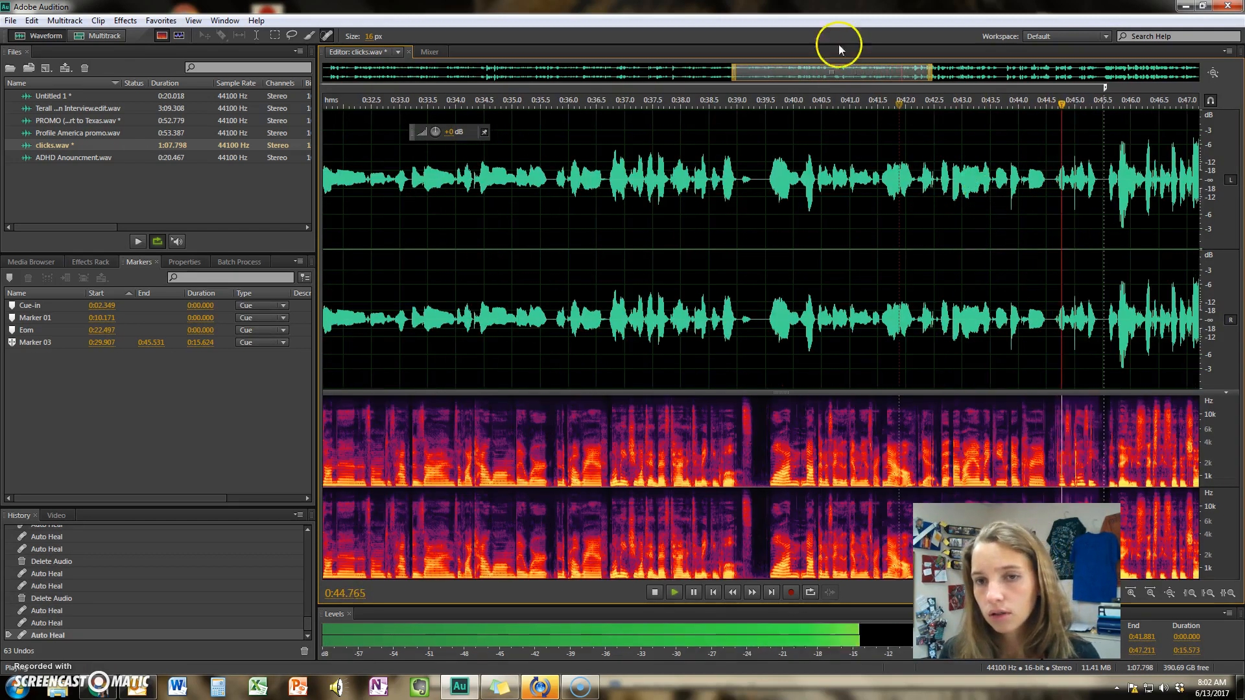
pyautogui.press('space')
# Step: Apply the Automatic Click Remover to the speech from about 44.60 to 45.45 s and play back from about 44.46 s
pyautogui.moveTo(831, 72); pyautogui.dragTo(964, 73)
pyautogui.scroll(4, 489, 318)
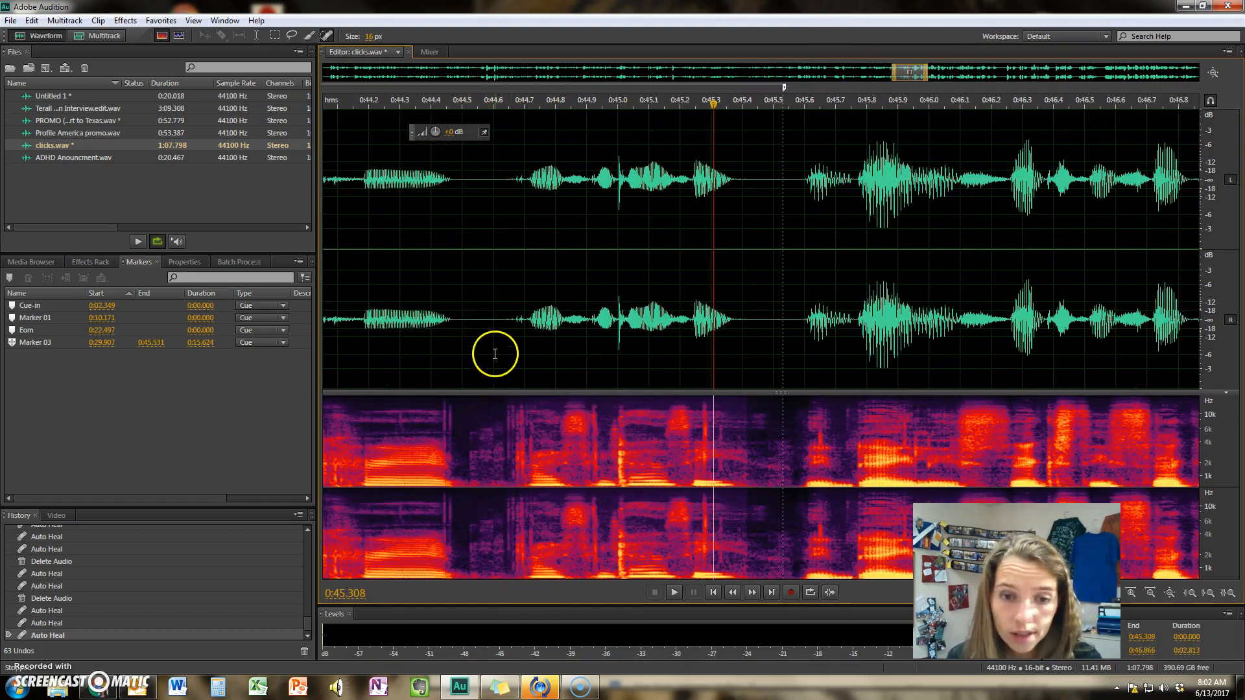
pyautogui.tripleClick(491, 321)
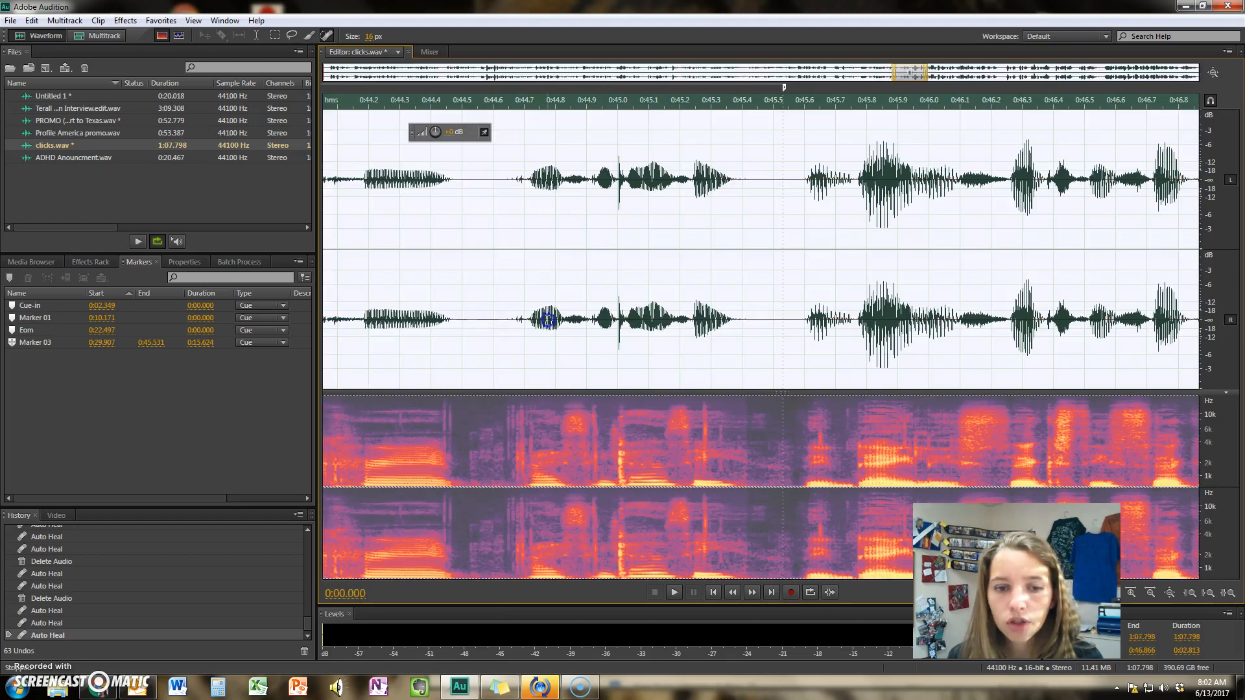
pyautogui.click(548, 320)
pyautogui.moveTo(493, 313); pyautogui.dragTo(760, 312)
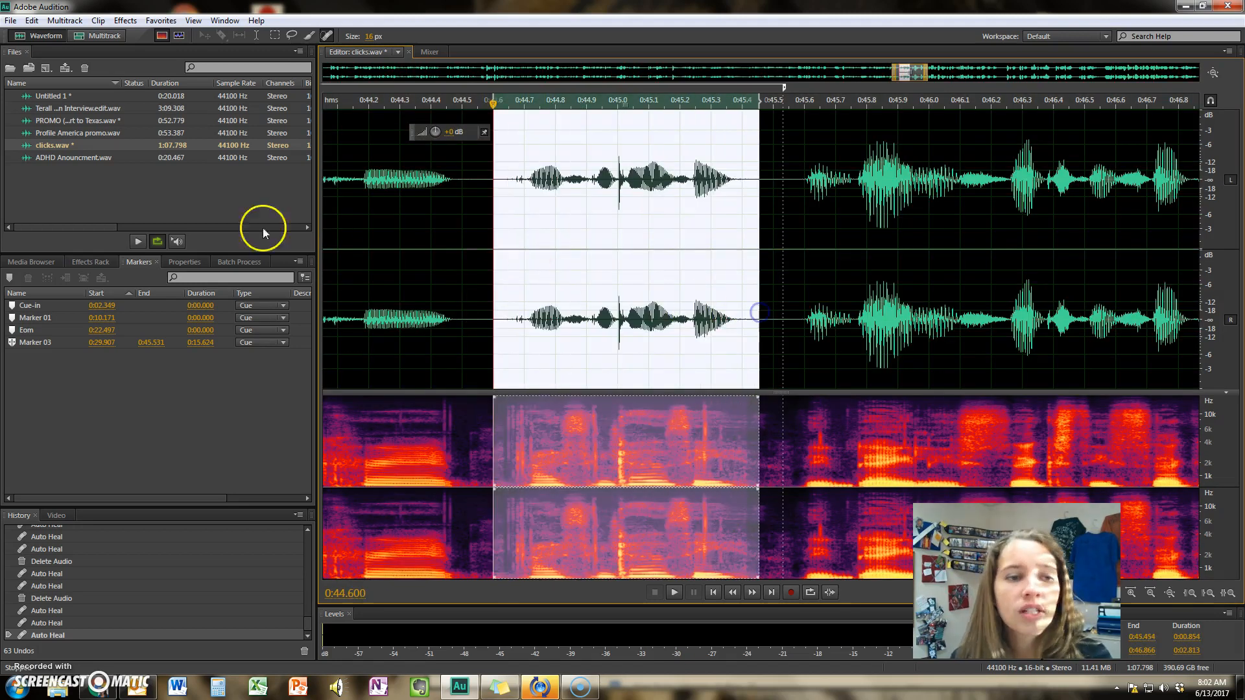
pyautogui.click(161, 19)
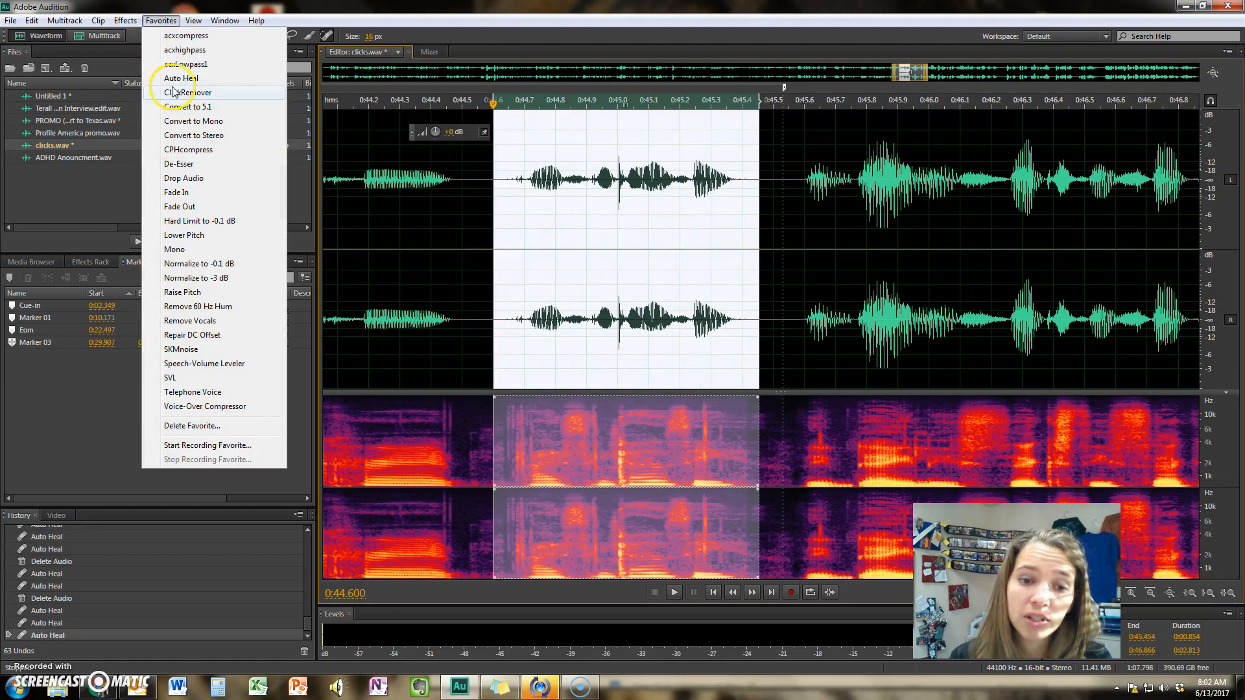
pyautogui.click(173, 92)
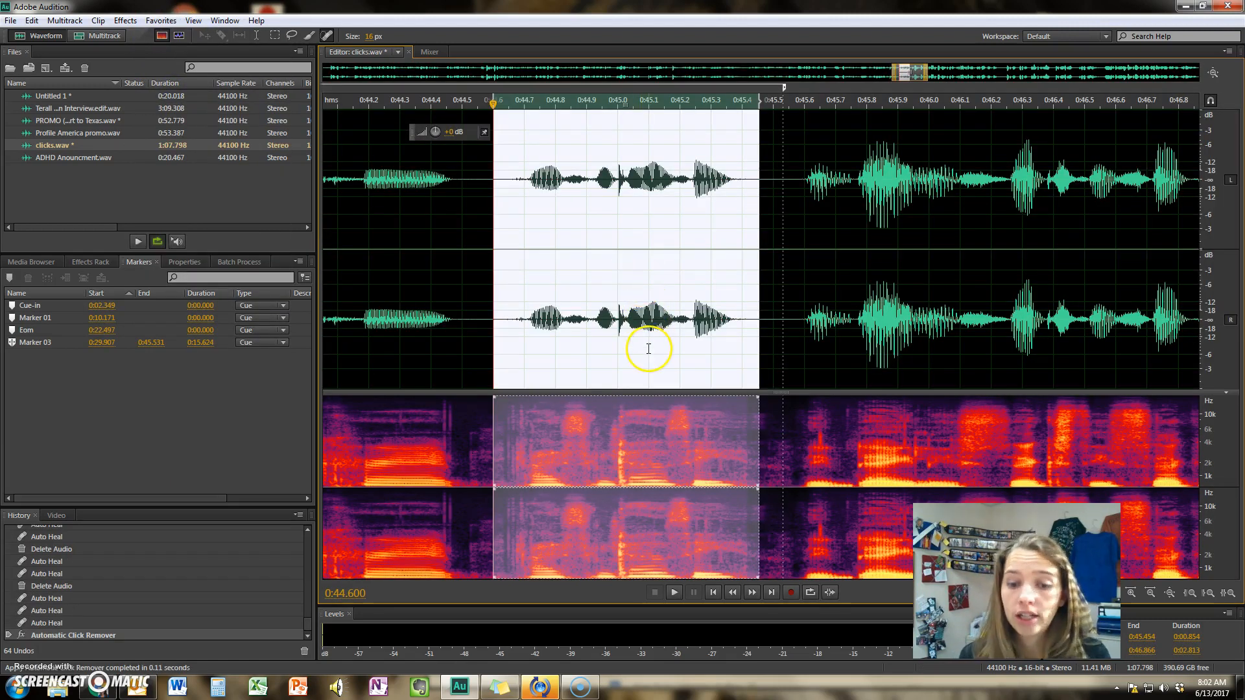
pyautogui.click(648, 349)
pyautogui.click(451, 313)
pyautogui.press('space')
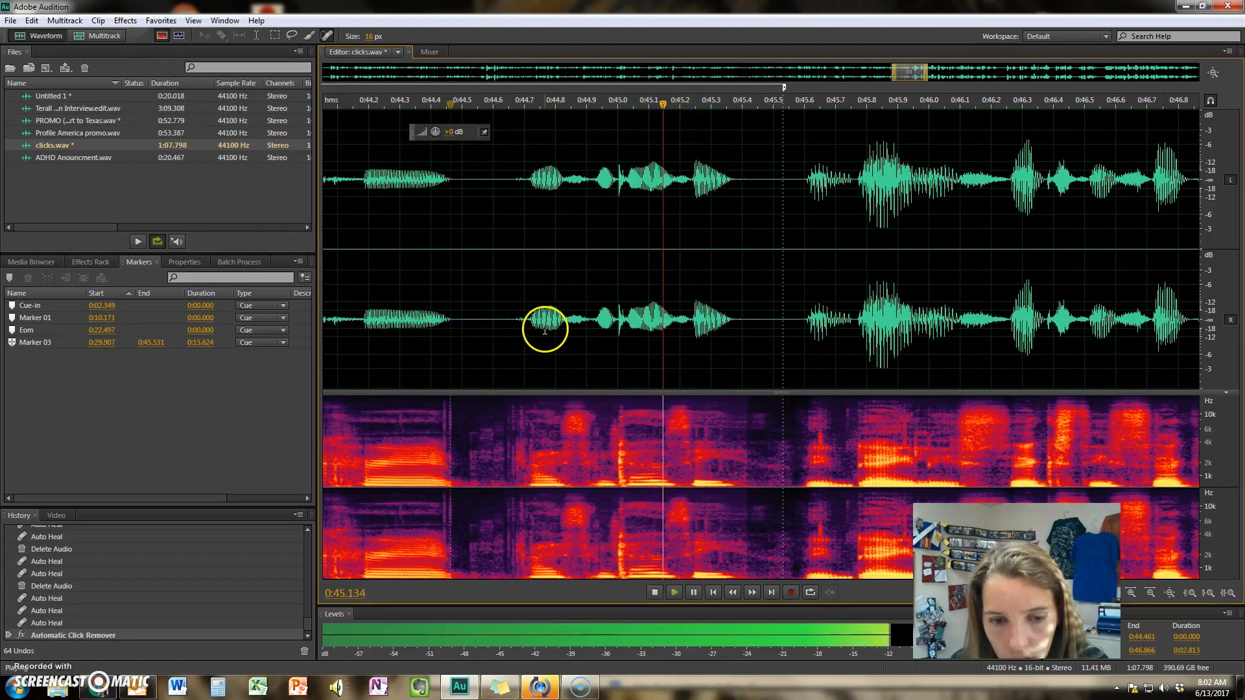
pyautogui.press('space')
# Step: Delete the roughly 0.06 s of click noise from about 44.64 s and play the speech back from about 44.54 s
pyautogui.scroll(1, 517, 381)
pyautogui.scroll(1, 517, 381)
pyautogui.moveTo(530, 325); pyautogui.dragTo(498, 326)
pyautogui.press('Delete')
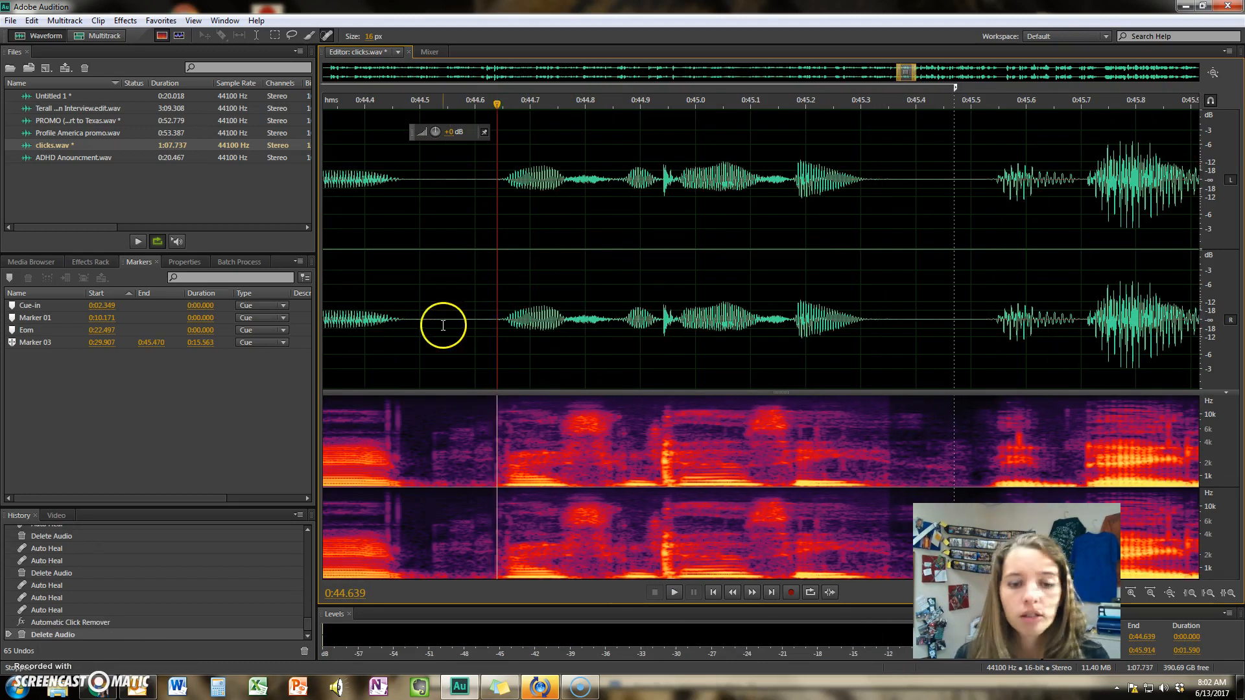
pyautogui.press('space')
pyautogui.scroll(-2, 478, 311)
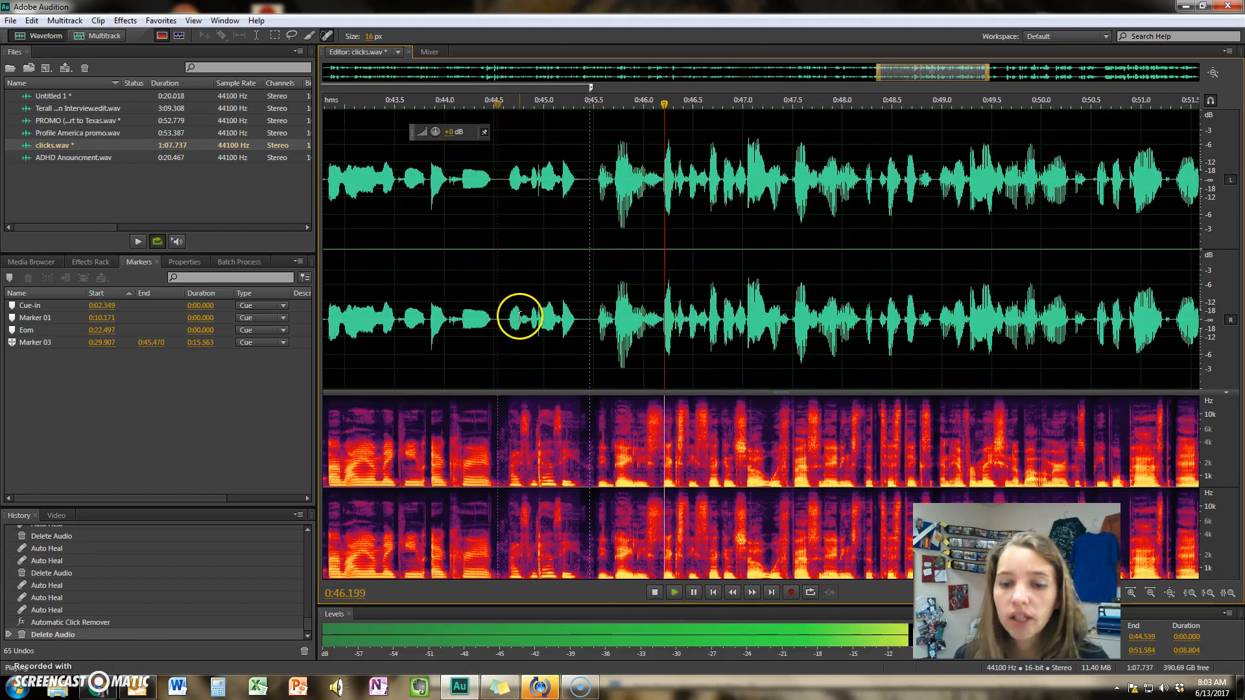
# Step: Play the speech on to about 49.40 s and replay the passage before 48.78 s to locate the next click
pyautogui.moveTo(908, 73); pyautogui.dragTo(942, 74)
pyautogui.press('space')
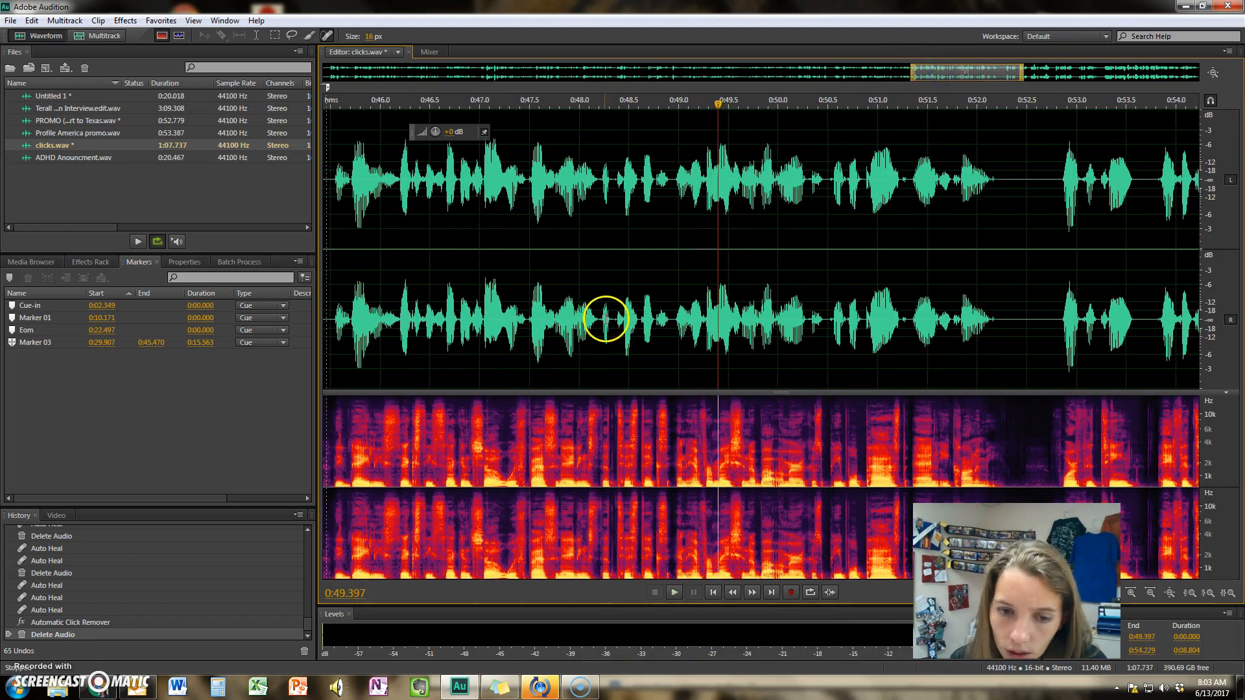
pyautogui.scroll(3, 607, 320)
pyautogui.click(482, 312)
pyautogui.press('space')
pyautogui.press('space')
# Step: Heal the click noise between about 48.31 and 48.40 s and play the speech back from about 47.87 s
pyautogui.moveTo(664, 397); pyautogui.dragTo(668, 578)
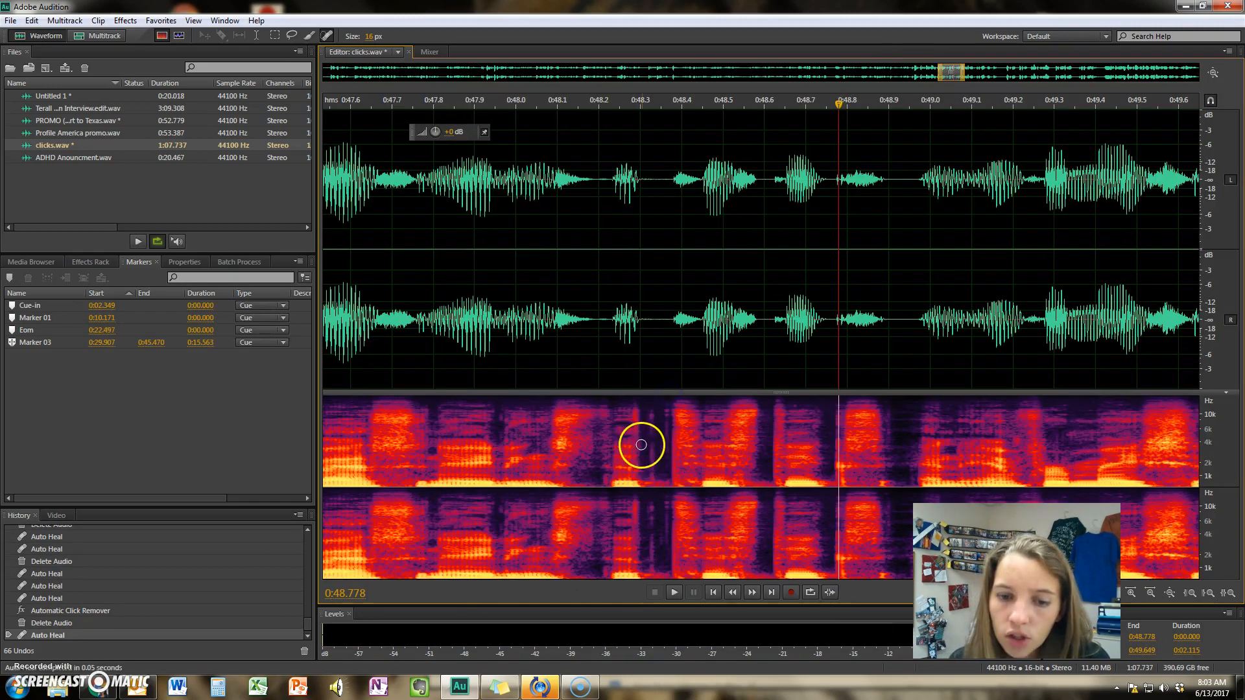
pyautogui.moveTo(653, 398); pyautogui.dragTo(655, 576)
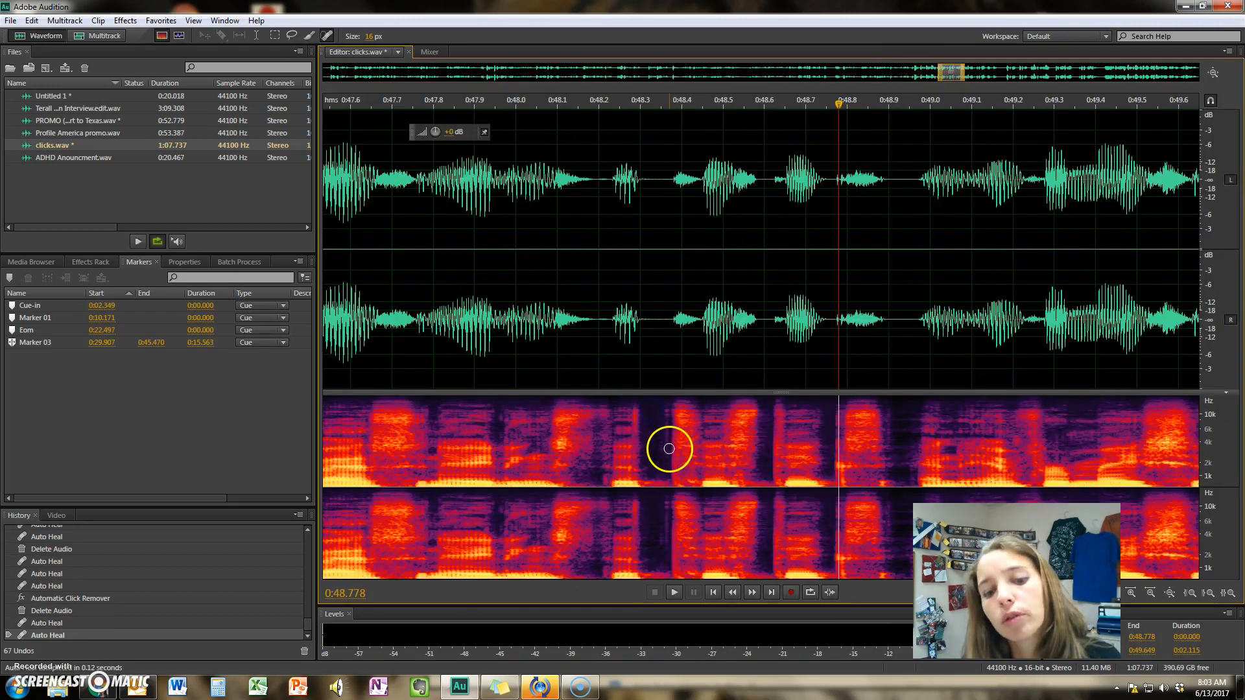
pyautogui.moveTo(670, 450); pyautogui.dragTo(669, 576)
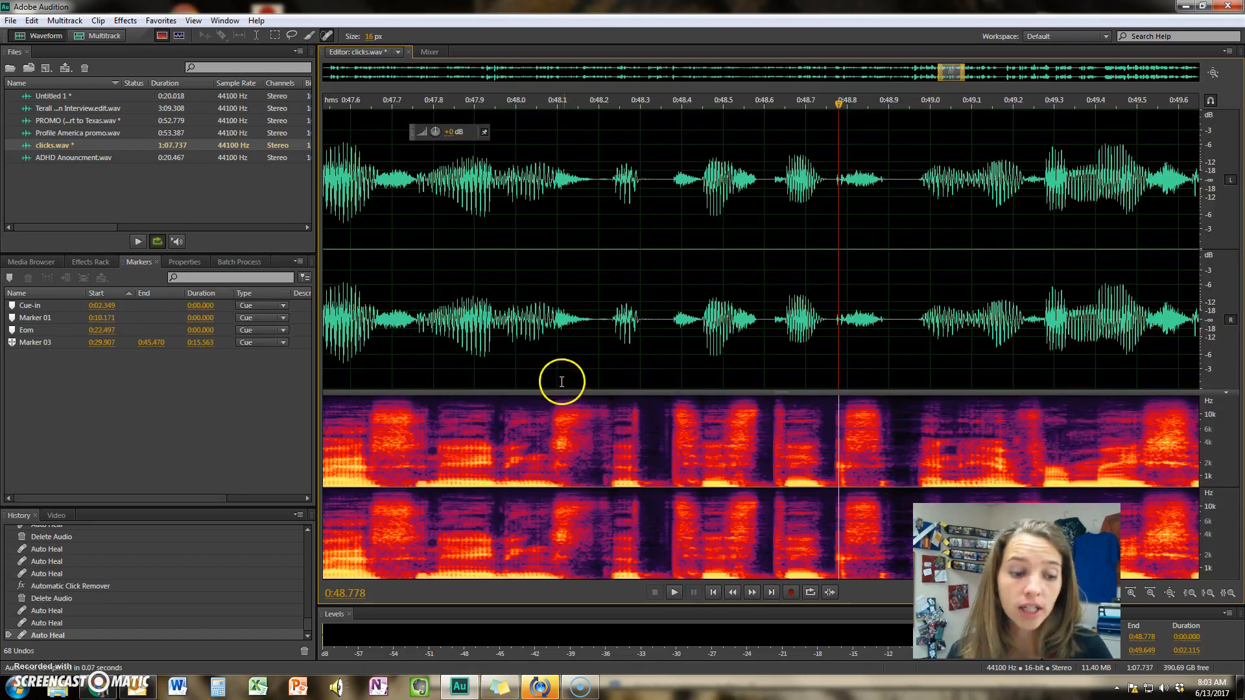
pyautogui.click(467, 284)
pyautogui.press('space')
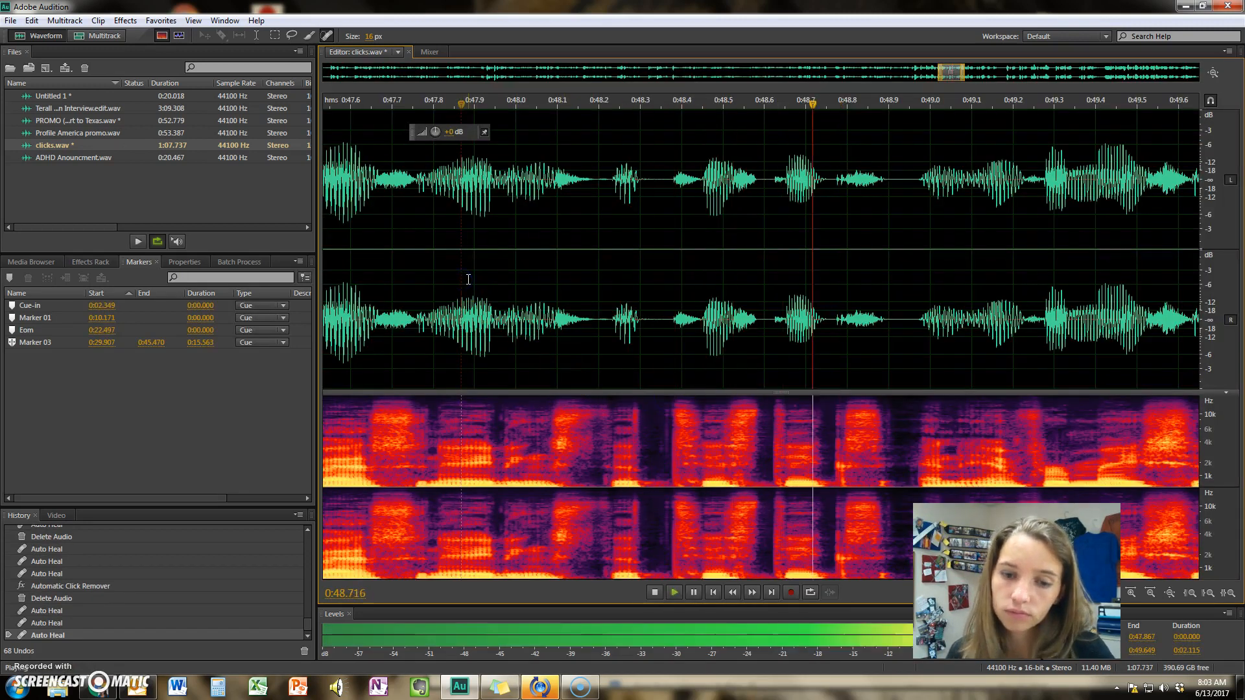
# Step: Heal the high-frequency noise between about 48.28 and 48.31 s and play the speech back from about 47.73 s
pyautogui.press('space')
pyautogui.moveTo(636, 433); pyautogui.dragTo(638, 398)
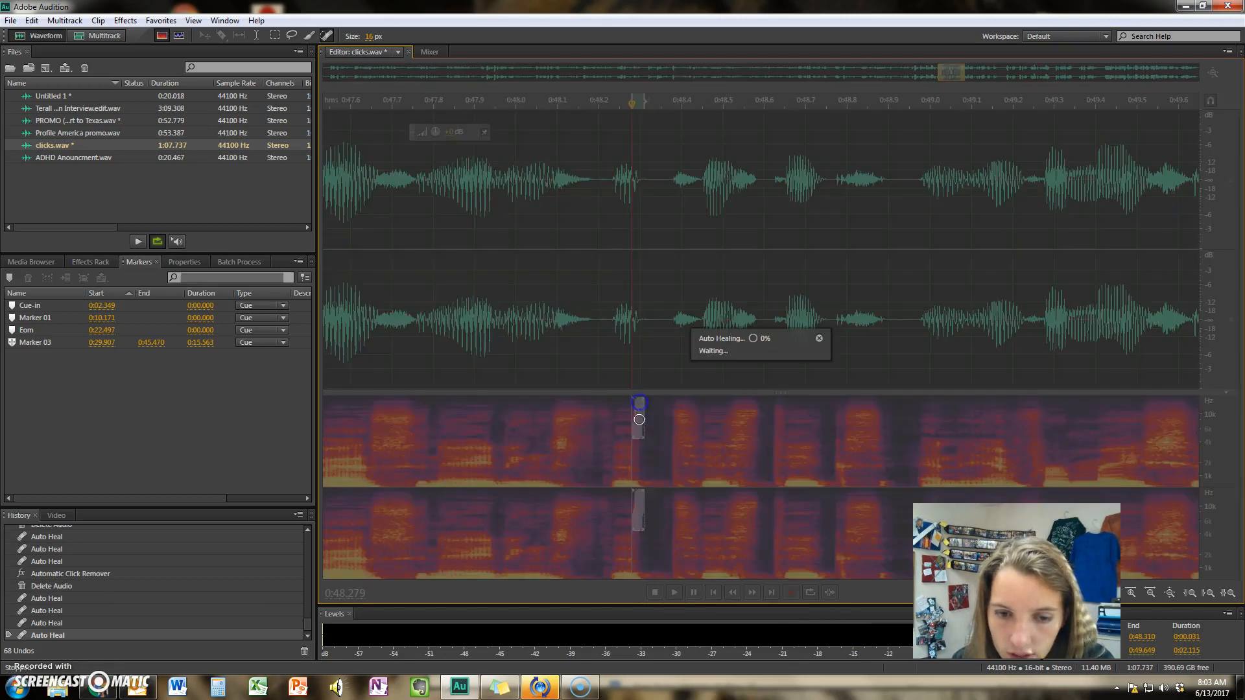
pyautogui.click(404, 278)
pyautogui.press('space')
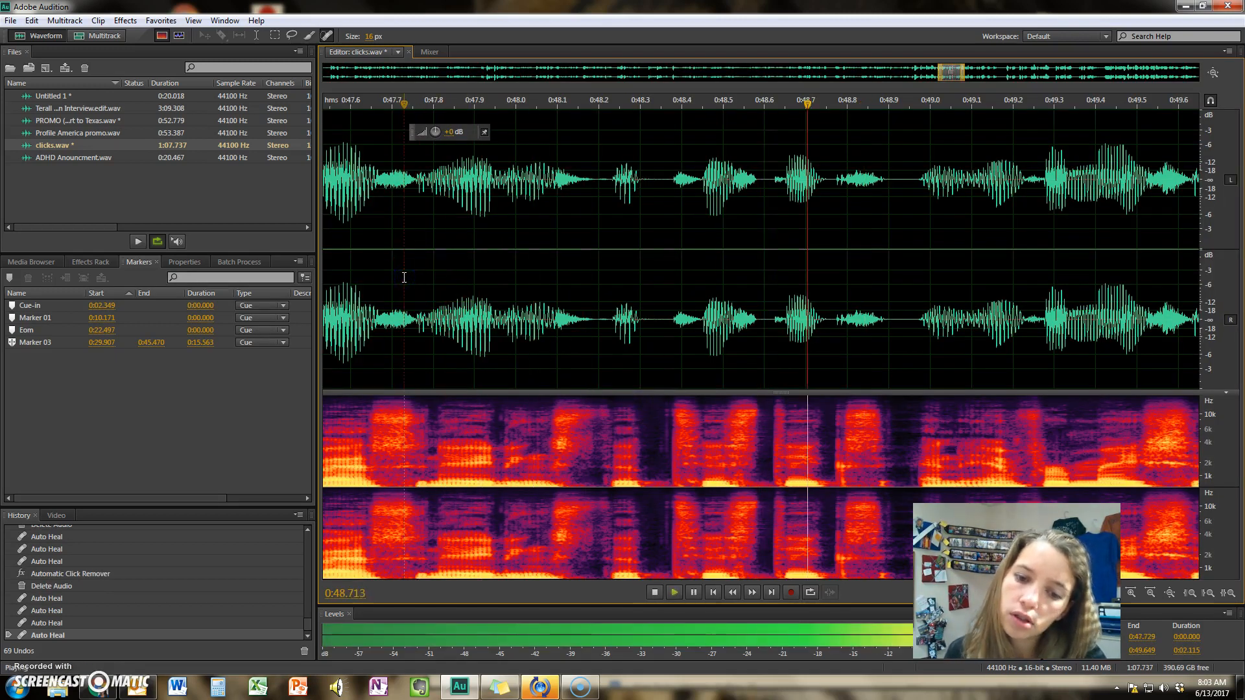
# Step: Play the speech on to about 50.99 s, examine that passage's spectrum for clicks and show the entire recording
pyautogui.scroll(-3, 728, 301)
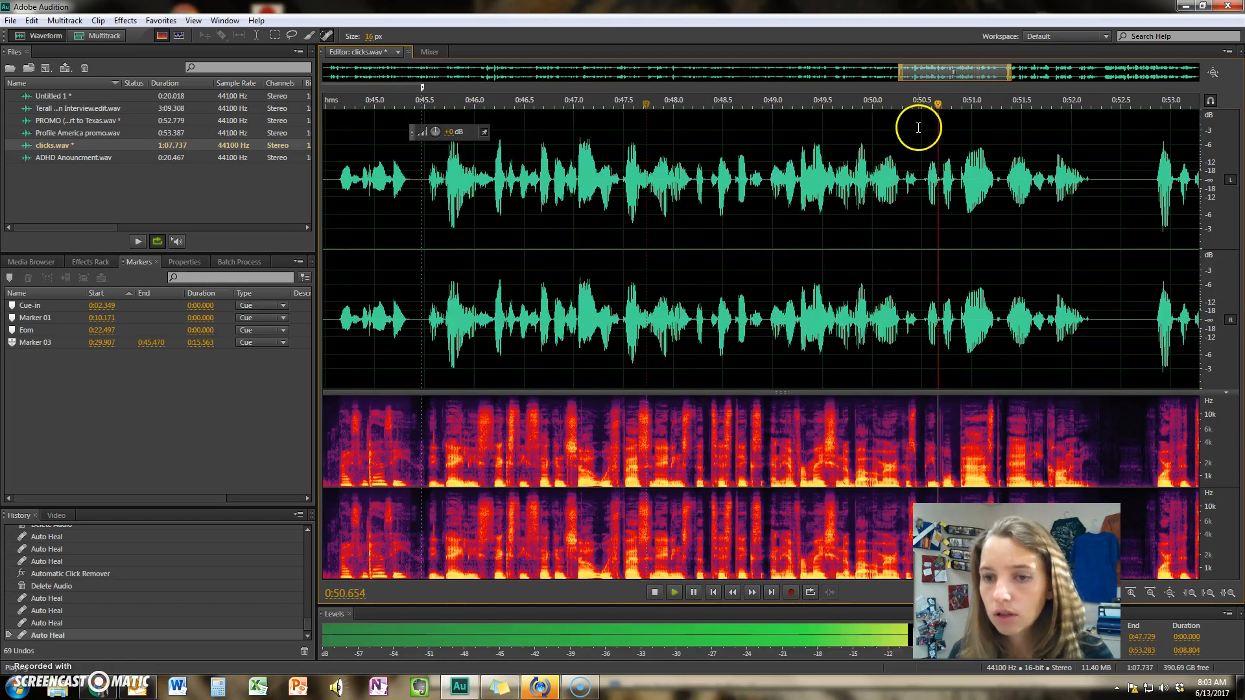
pyautogui.press('space')
pyautogui.scroll(2, 1003, 280)
pyautogui.scroll(2, 820, 332)
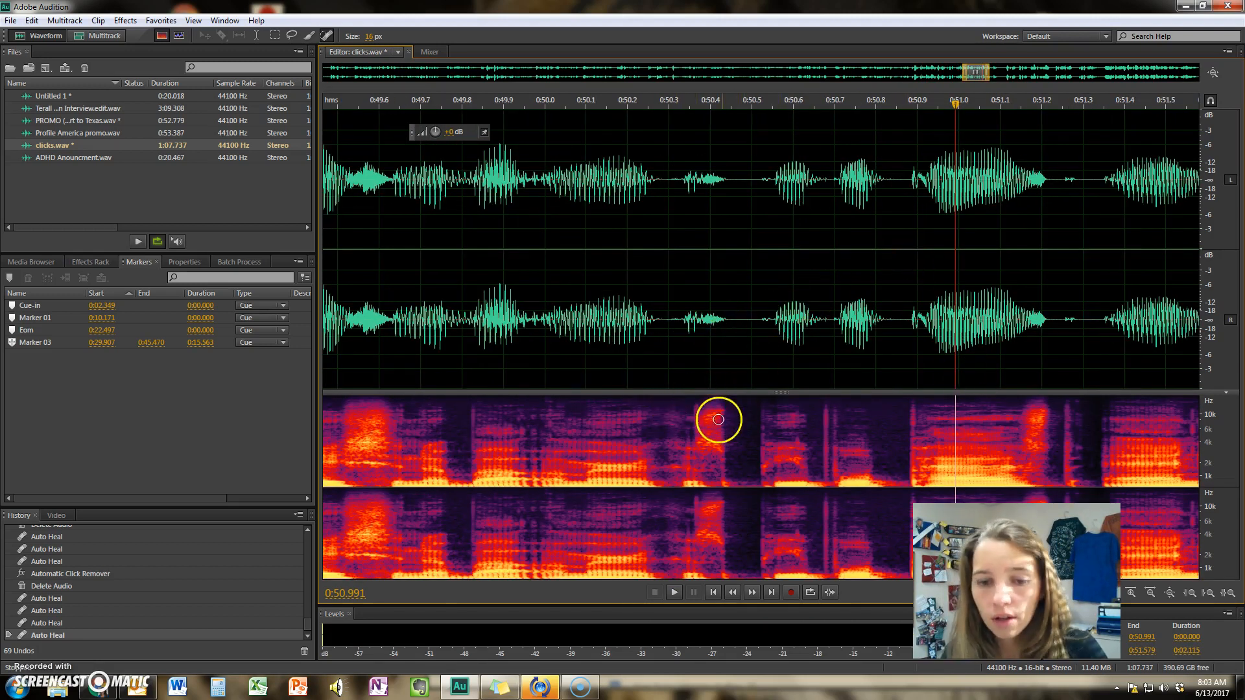
pyautogui.scroll(-8, 909, 279)
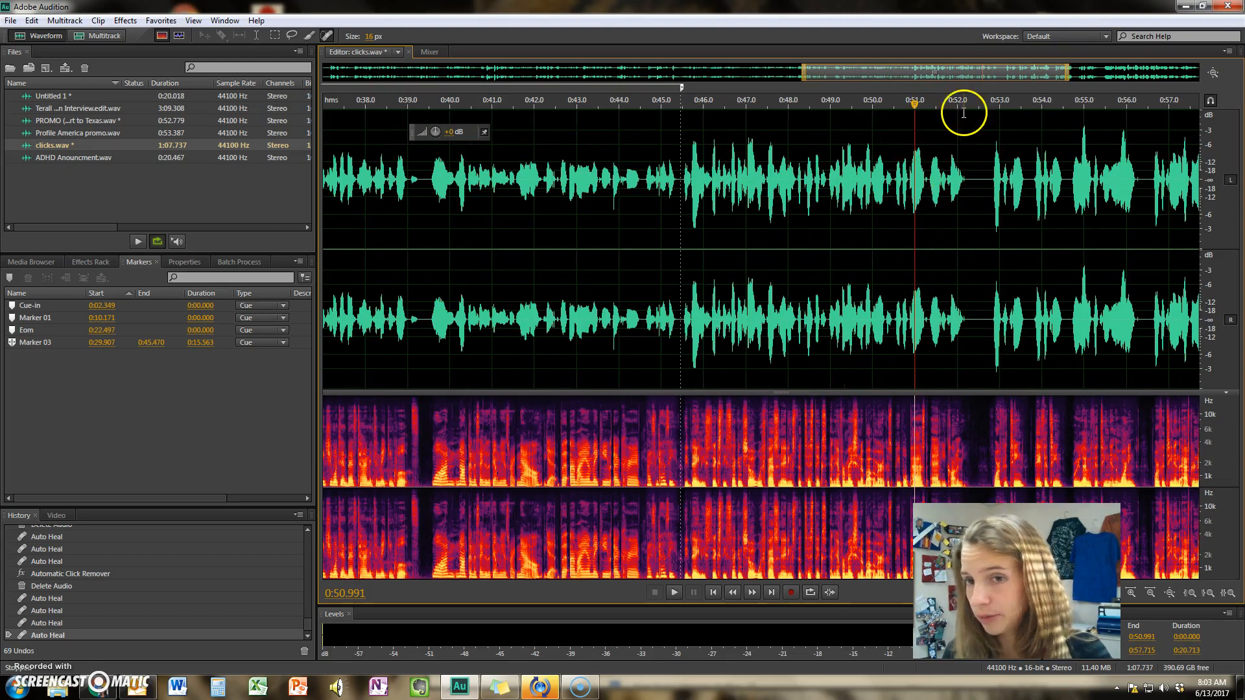
pyautogui.scroll(-4, 966, 123)
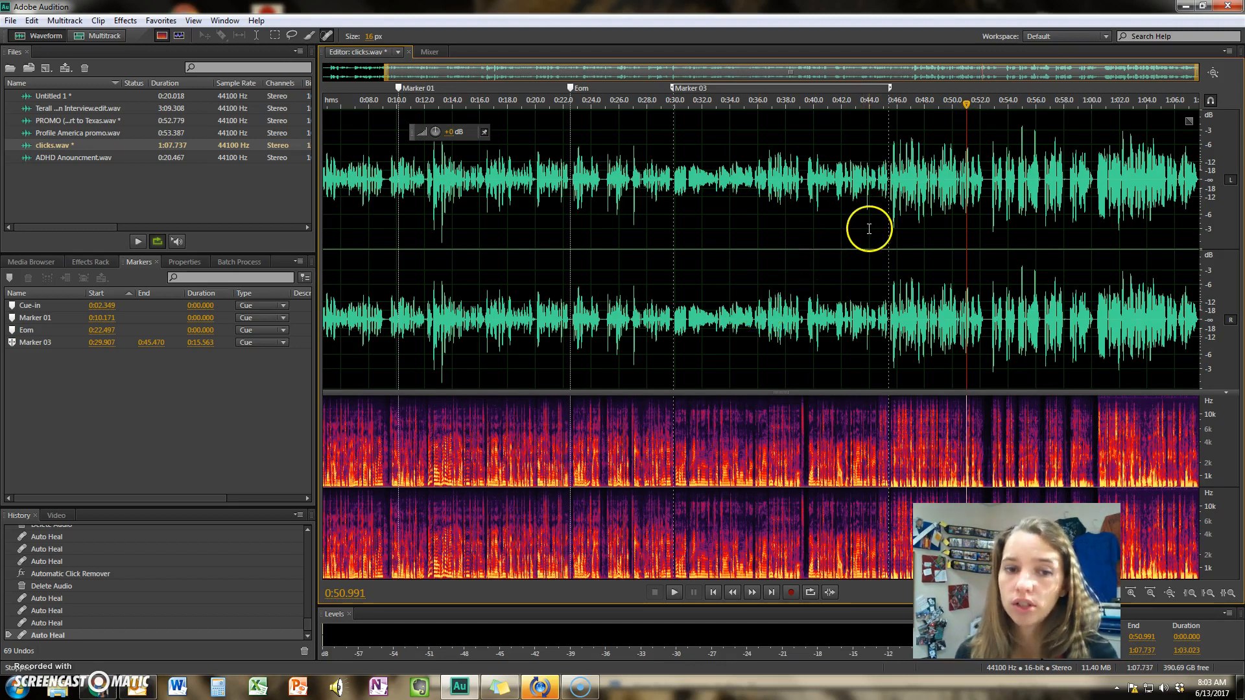
pyautogui.scroll(-2, 869, 228)
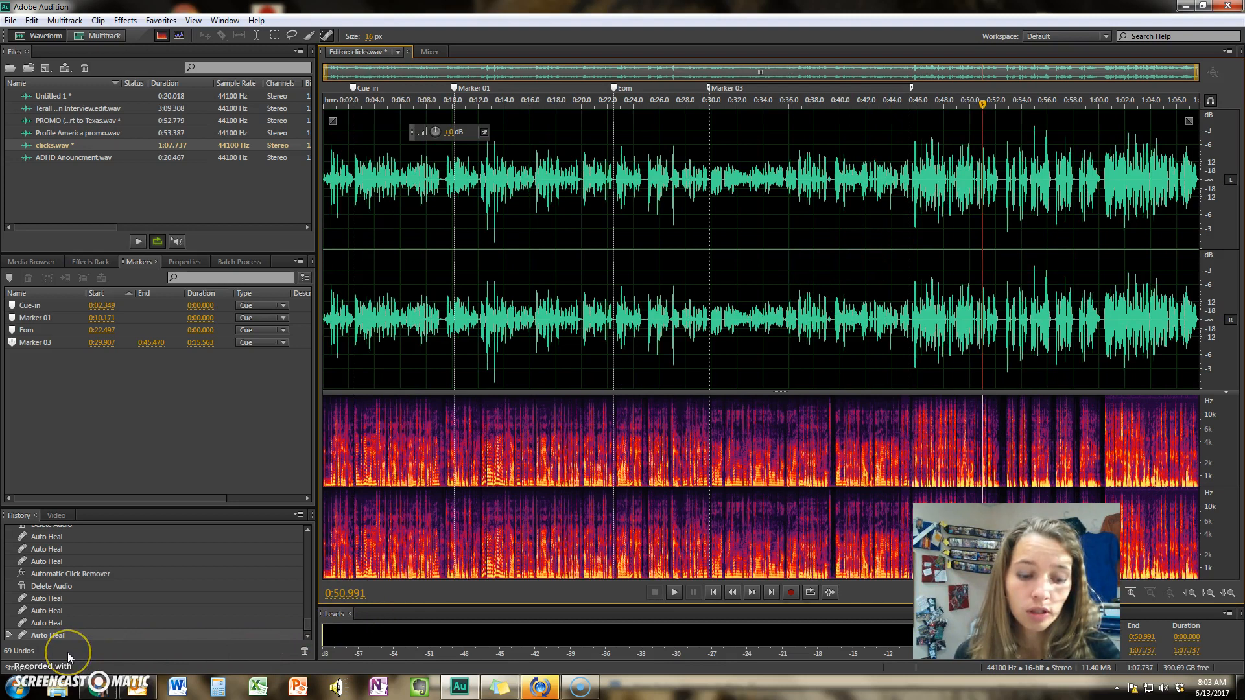